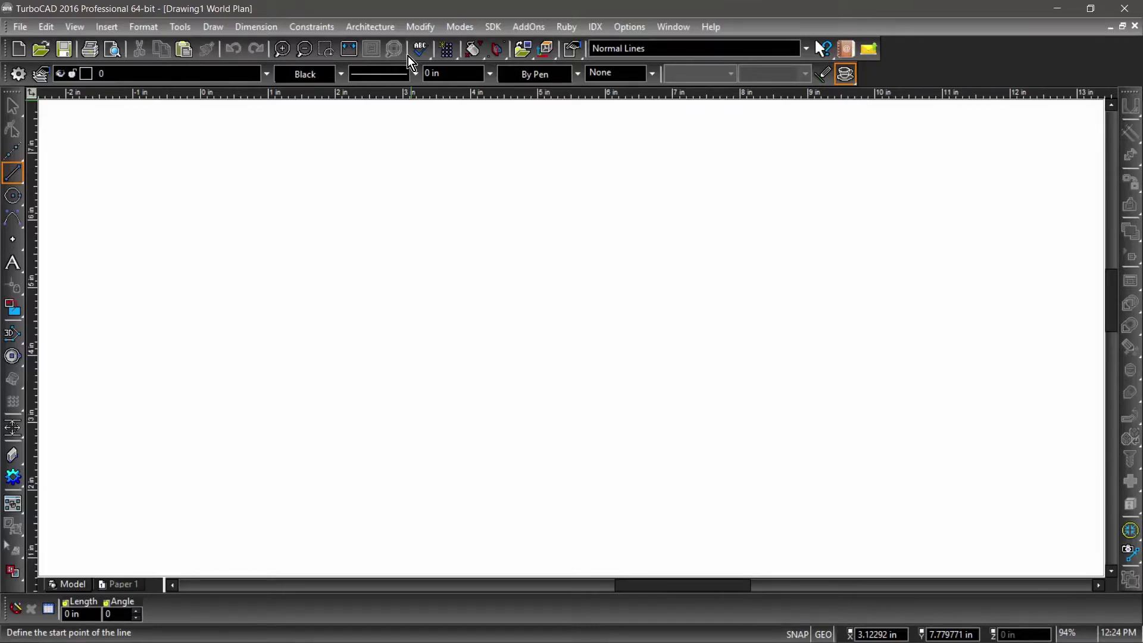
Show the grid on the drawing sheet and open the grid tool palette.
{"action": "left_click", "coordinate": [447, 50]}
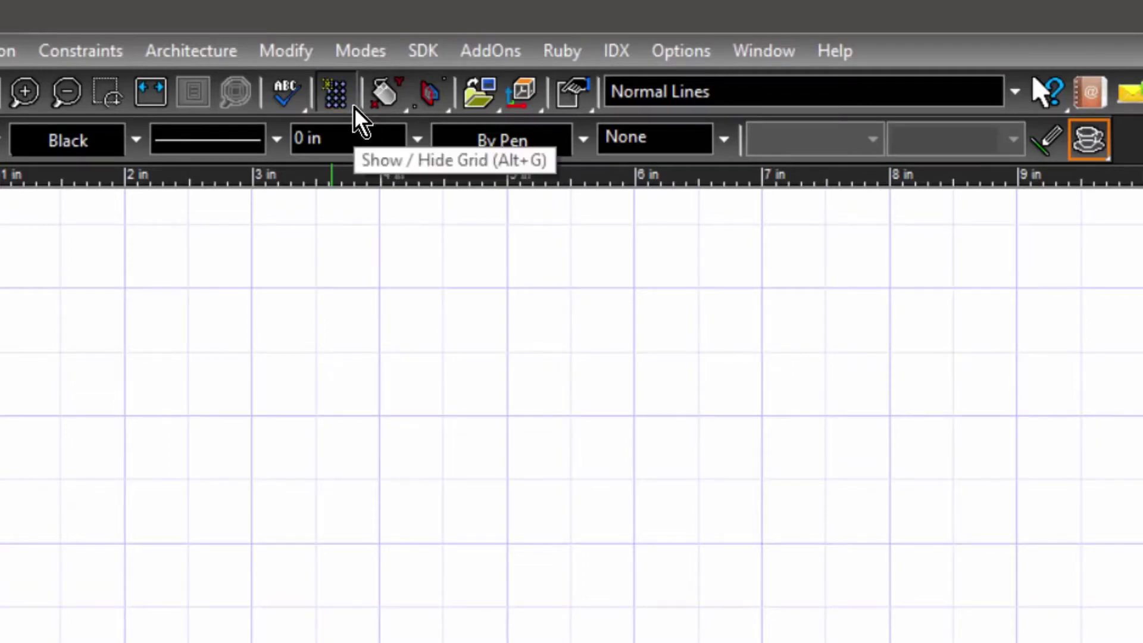
{"action": "left_click", "coordinate": [354, 107]}
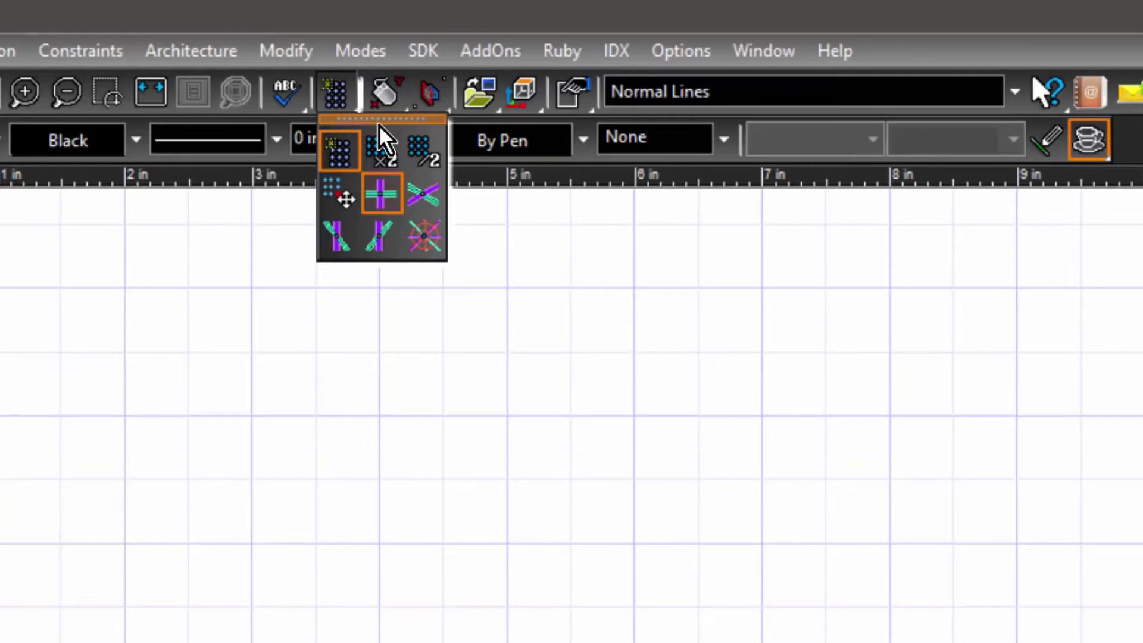
Tear the grid tools off as a floating toolbar and dock it in the top toolbar row.
{"action": "left_click_drag", "start_coordinate": [380, 120], "coordinate": [1142, 100]}
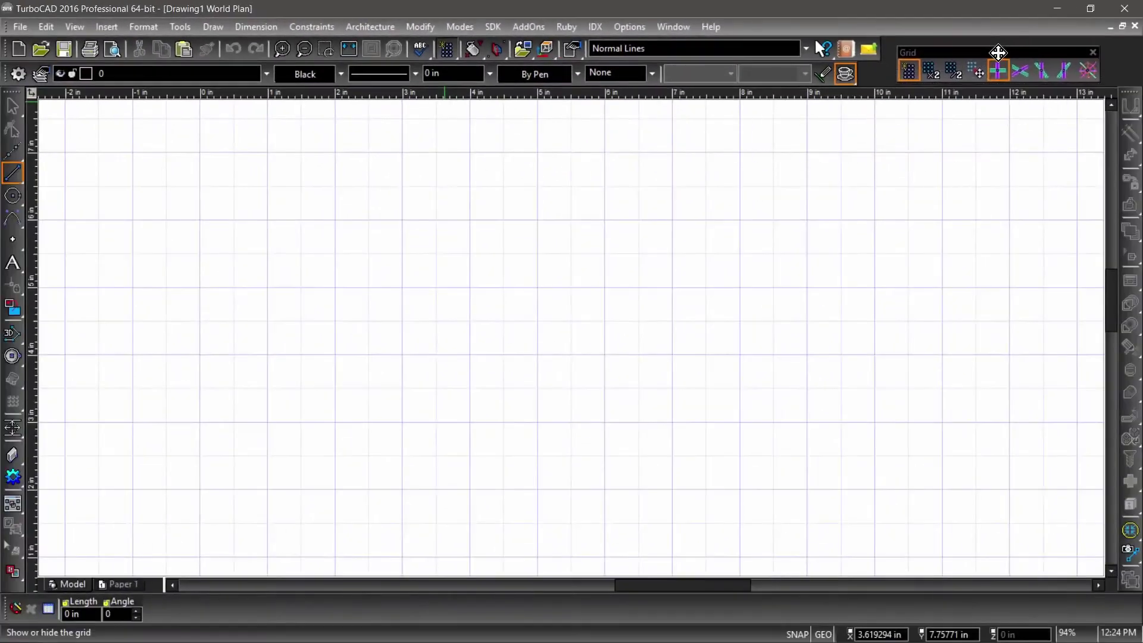
{"action": "left_click_drag", "start_coordinate": [998, 52], "coordinate": [980, 24]}
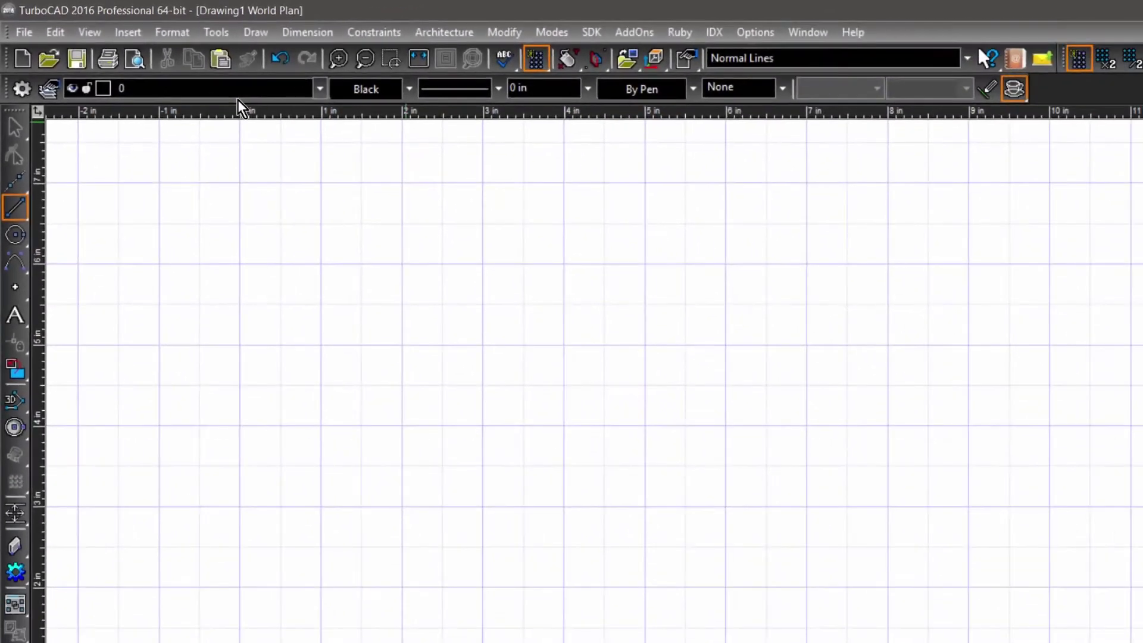
Set new lines to Red colour, a dashed pattern and 0.02 in width.
{"action": "left_click", "coordinate": [409, 93]}
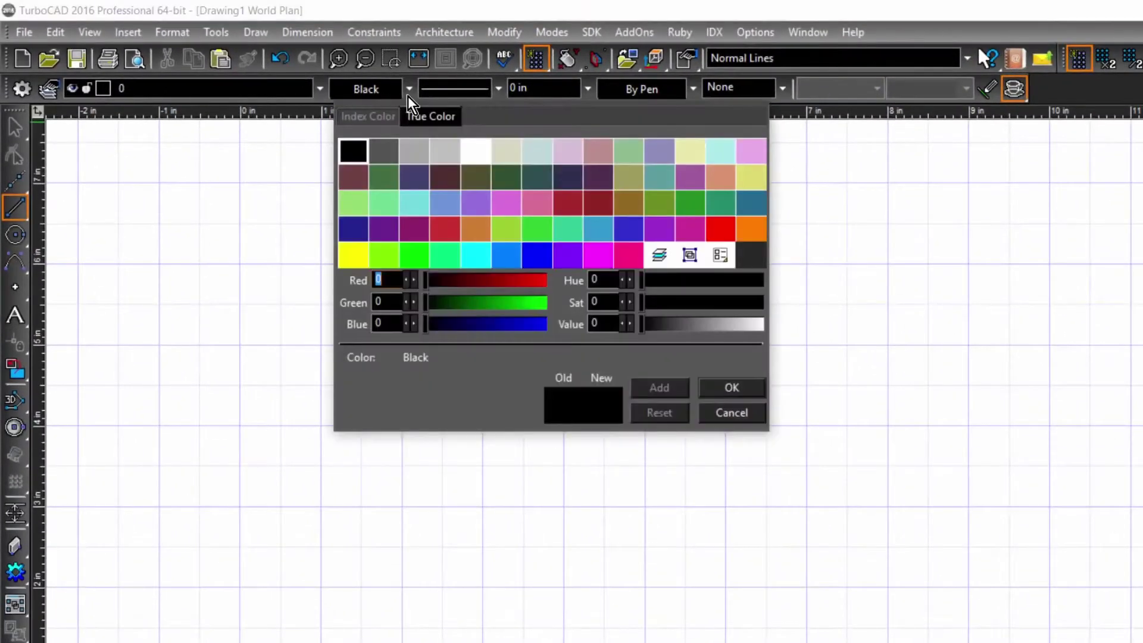
{"action": "left_click", "coordinate": [721, 229]}
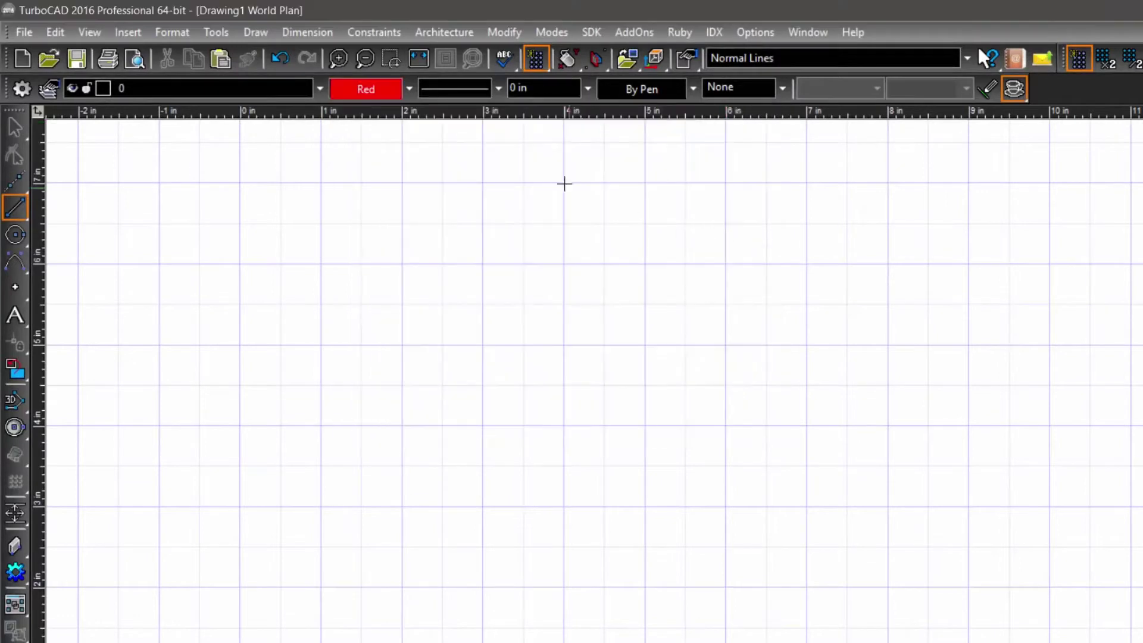
{"action": "left_click", "coordinate": [497, 88]}
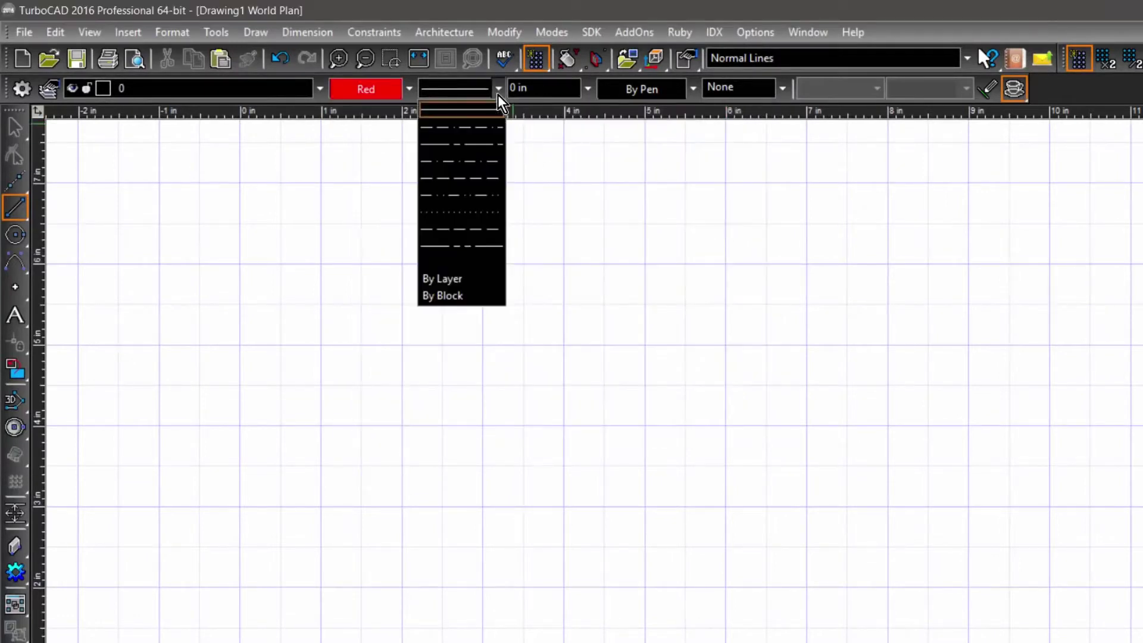
{"action": "left_click", "coordinate": [485, 229]}
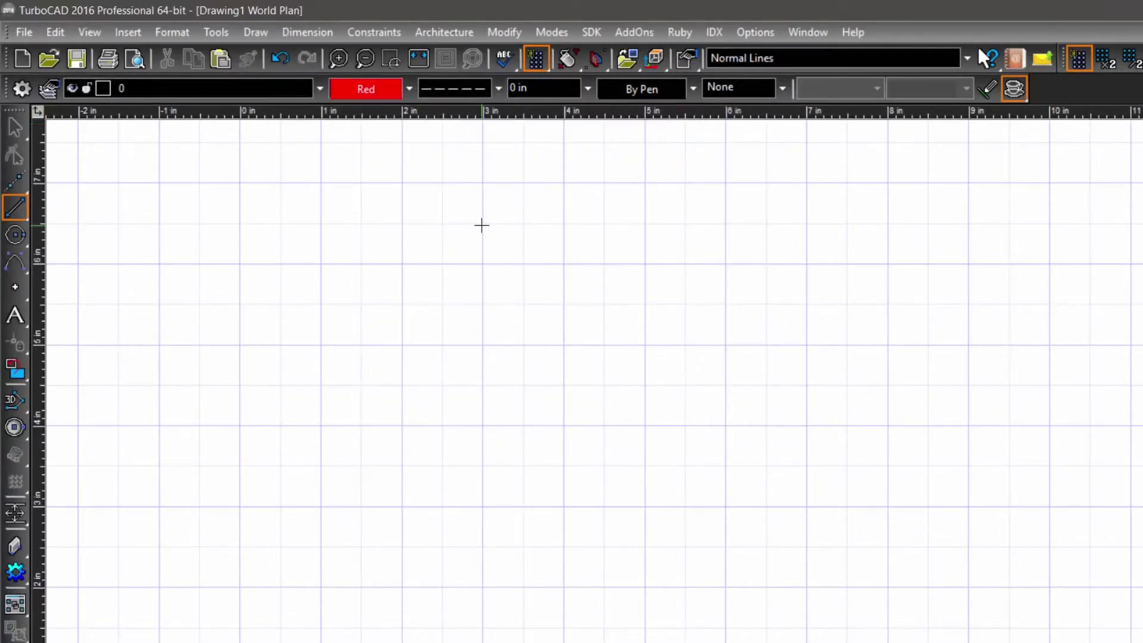
{"action": "left_click", "coordinate": [590, 89]}
{"action": "left_click", "coordinate": [549, 144]}
{"action": "left_click", "coordinate": [578, 63]}
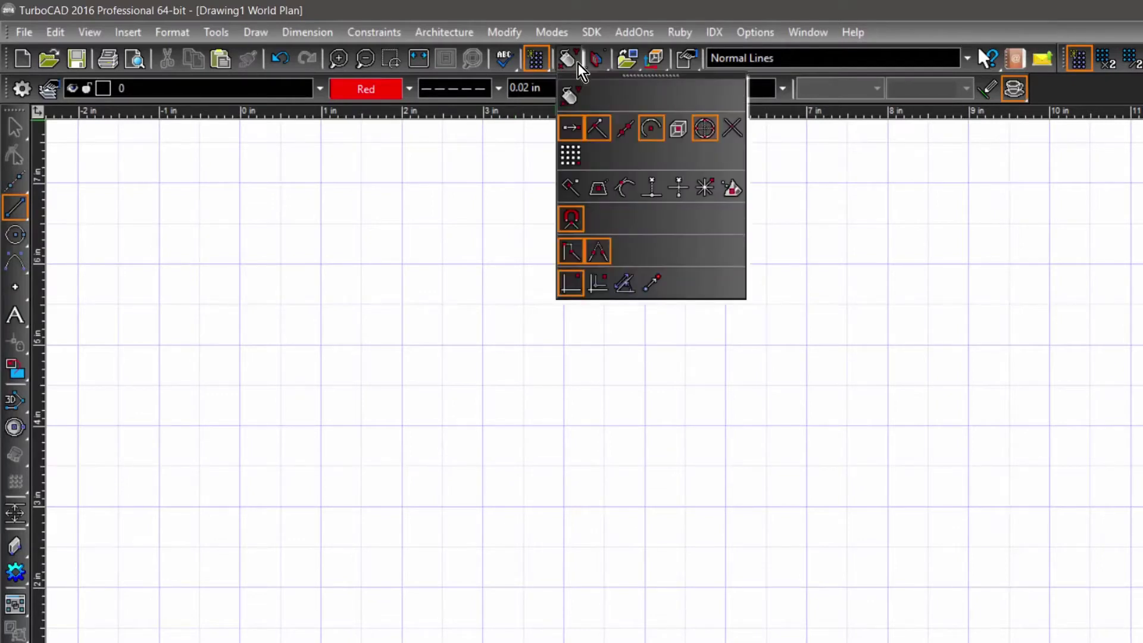
Turn on grid snap, draw a line up-right from 0, 5 in, and add a horizontal line at lower right.
{"action": "left_click", "coordinate": [572, 156]}
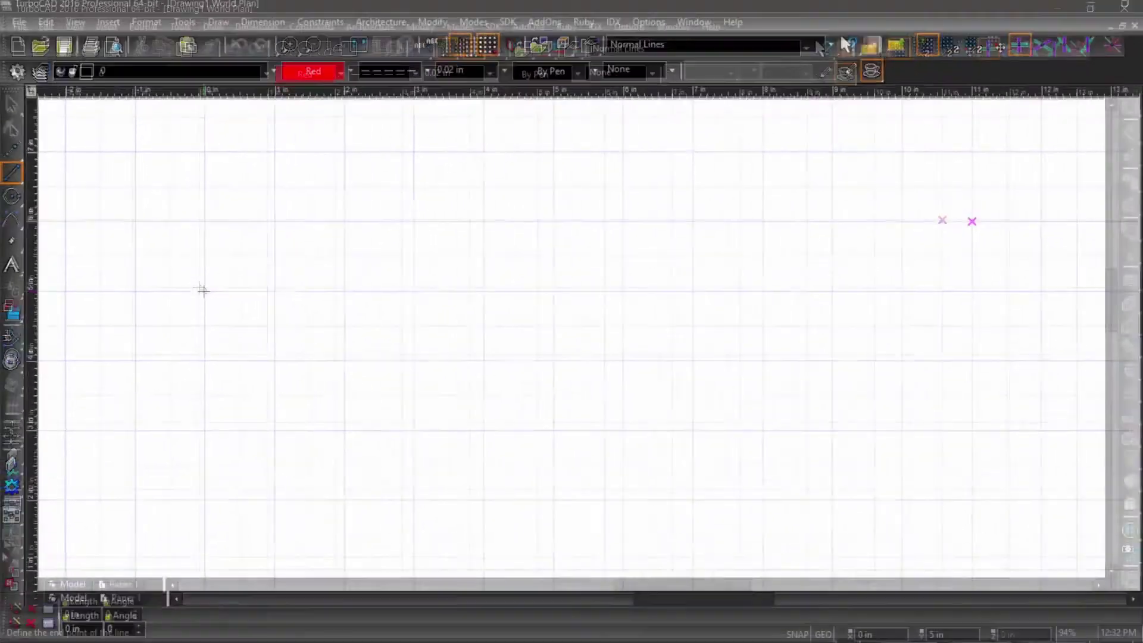
{"action": "left_click", "coordinate": [346, 401]}
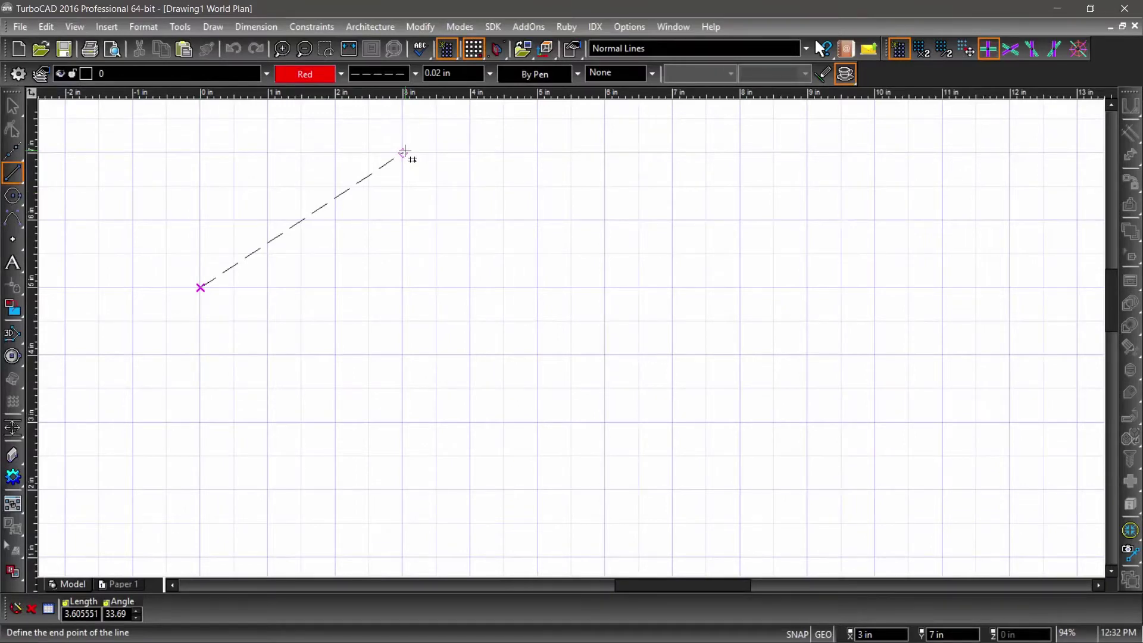
{"action": "left_click", "coordinate": [404, 153]}
{"action": "left_click", "coordinate": [672, 489]}
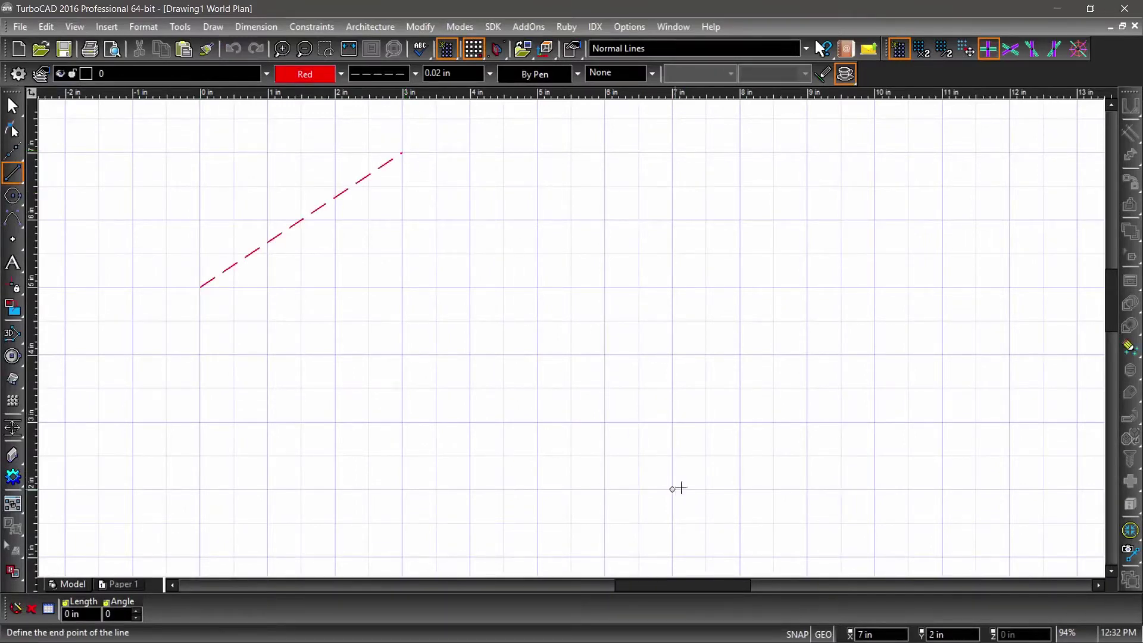
{"action": "left_click", "coordinate": [1013, 489]}
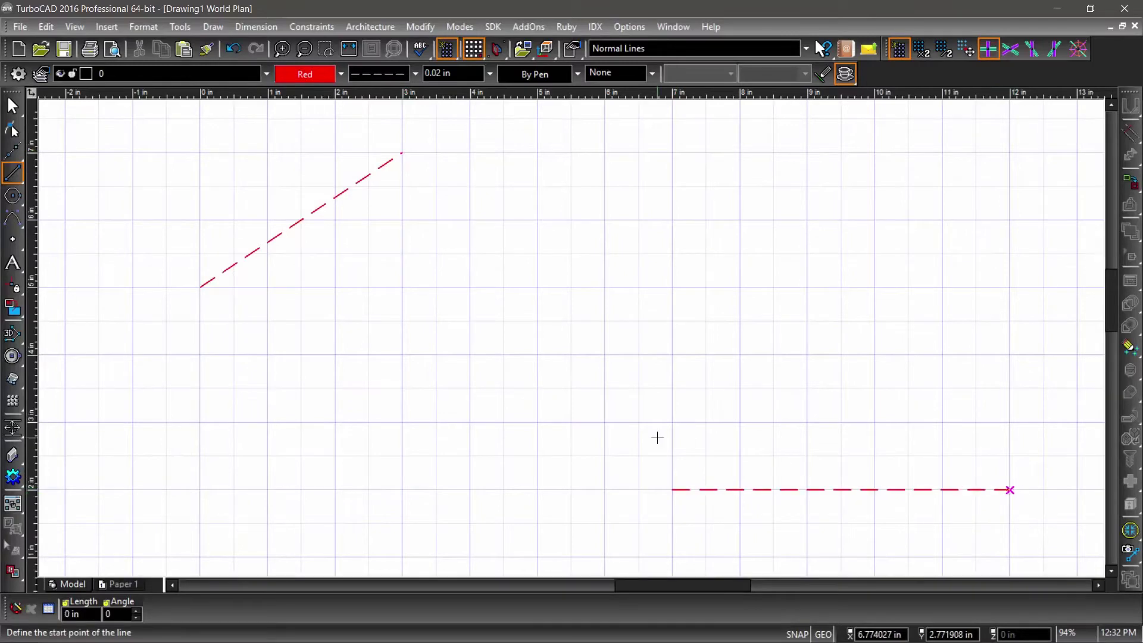
Draw a line down-left from the first line's lower end, forming the bent pair.
{"action": "scroll", "coordinate": [659, 437], "scroll_direction": "down", "scroll_amount": 3}
{"action": "scroll", "coordinate": [571, 337], "scroll_direction": "up", "scroll_amount": 4}
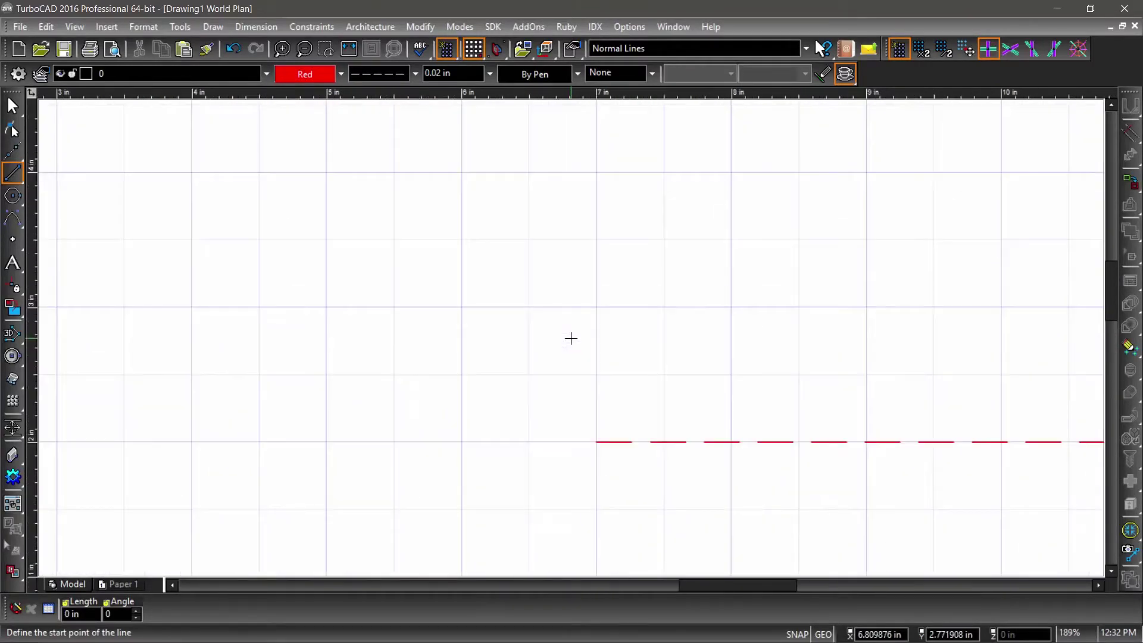
{"action": "scroll", "coordinate": [570, 337], "scroll_direction": "down", "scroll_amount": 3}
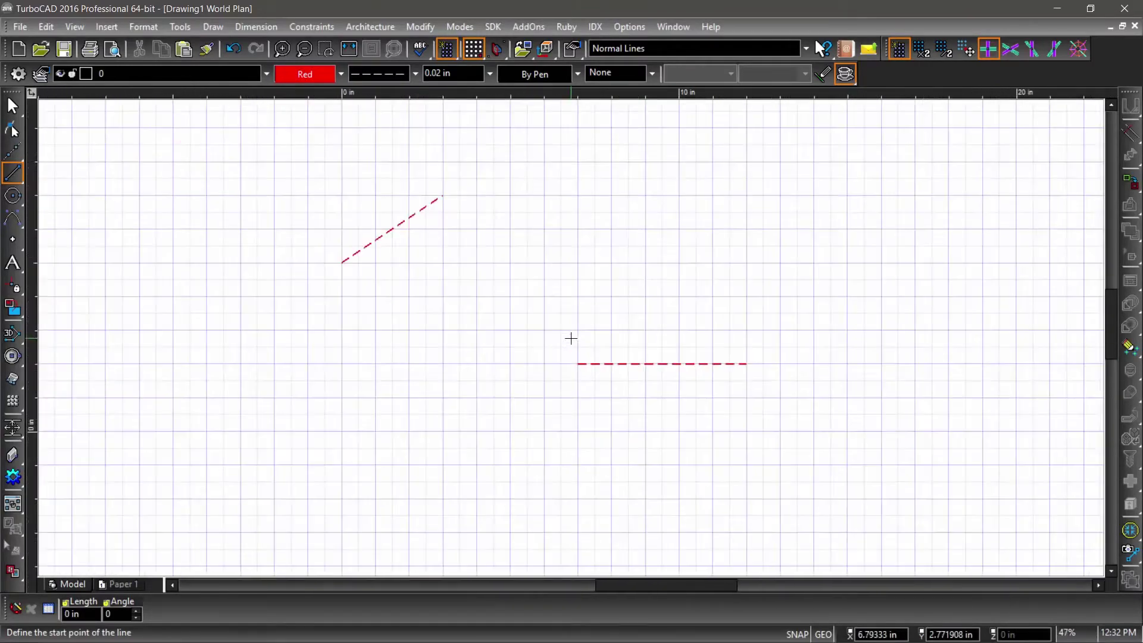
{"action": "left_click", "coordinate": [342, 263]}
{"action": "left_click", "coordinate": [310, 360]}
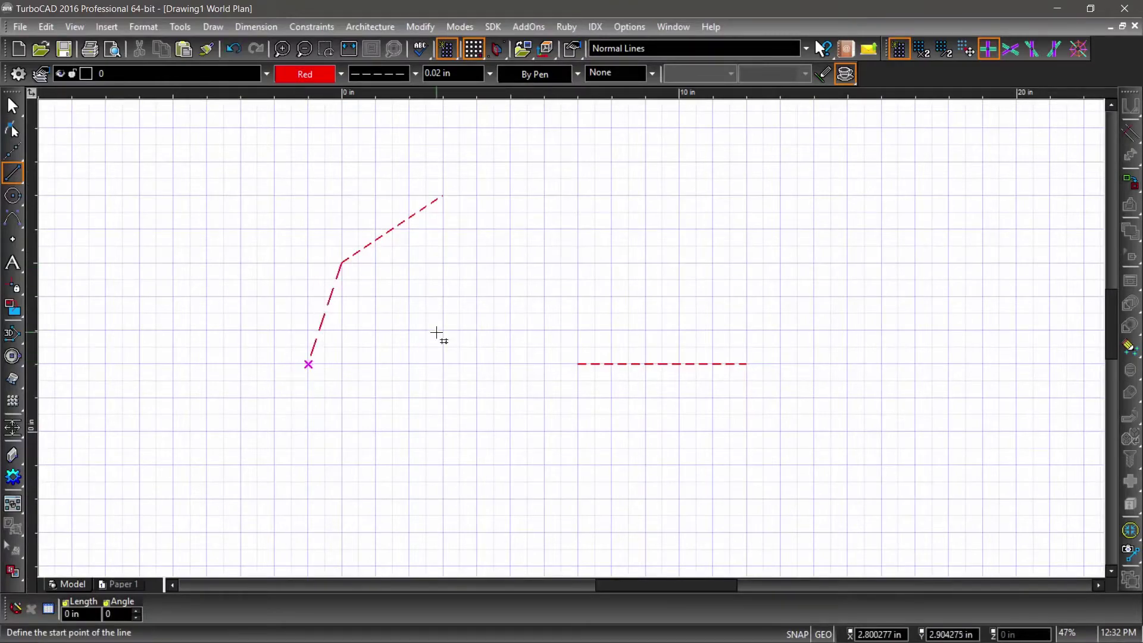
Draw a slanted line right of the bent pair and a long sloping line near the top.
{"action": "scroll", "coordinate": [571, 339], "scroll_direction": "down", "scroll_amount": 1}
{"action": "scroll", "coordinate": [570, 338], "scroll_direction": "up", "scroll_amount": 3}
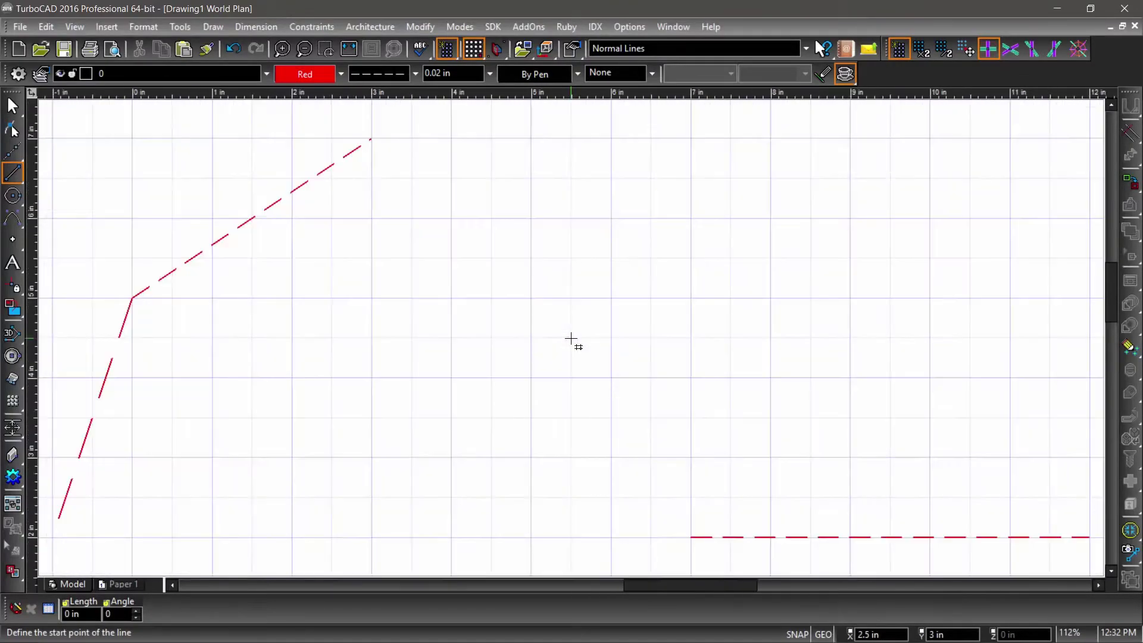
{"action": "scroll", "coordinate": [570, 339], "scroll_direction": "down", "scroll_amount": 1}
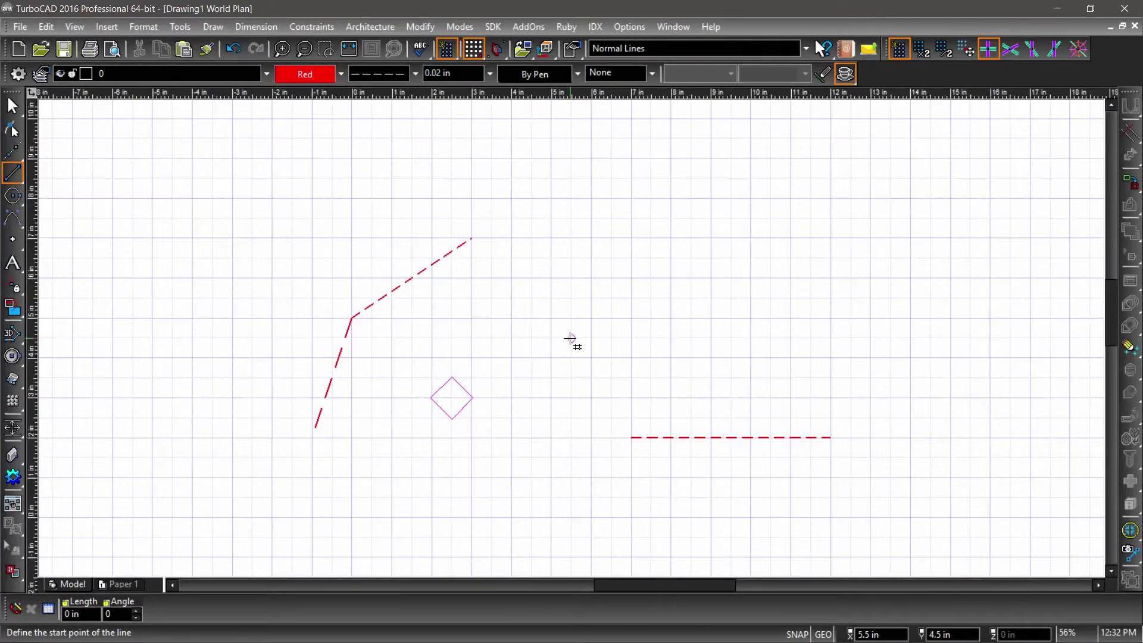
{"action": "left_click", "coordinate": [571, 338]}
{"action": "left_click", "coordinate": [731, 279]}
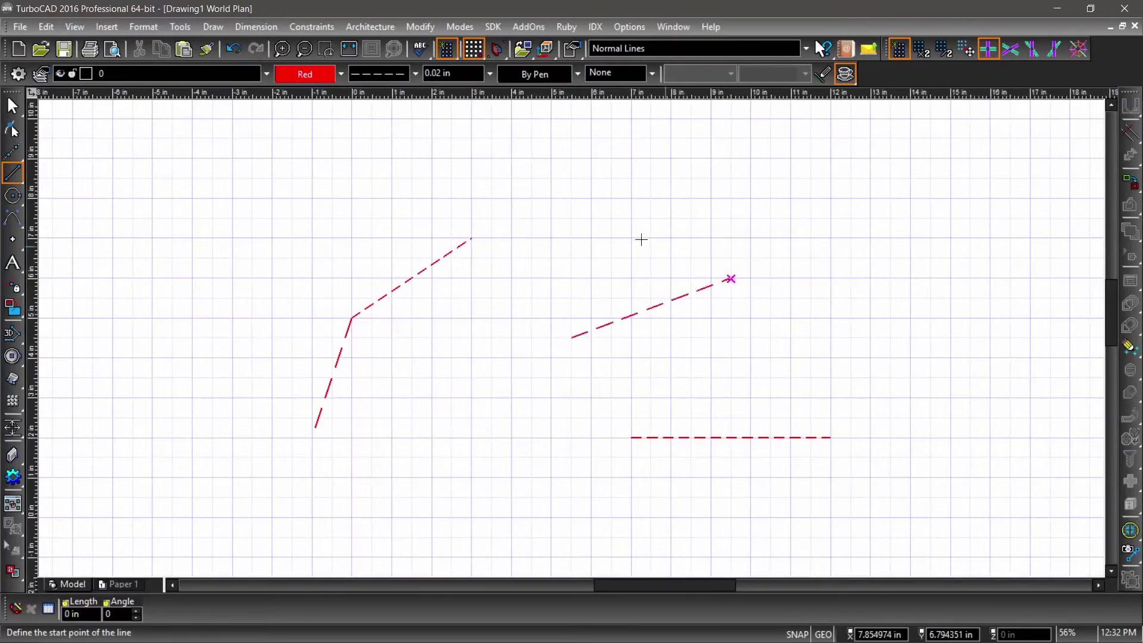
{"action": "left_click", "coordinate": [511, 159]}
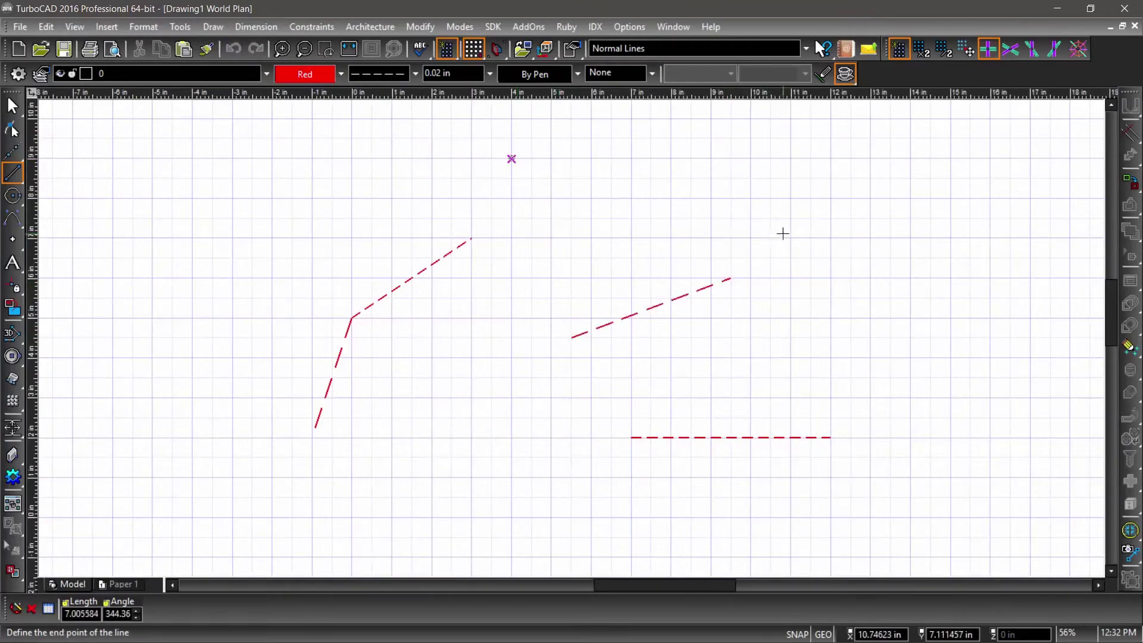
{"action": "left_click", "coordinate": [831, 239]}
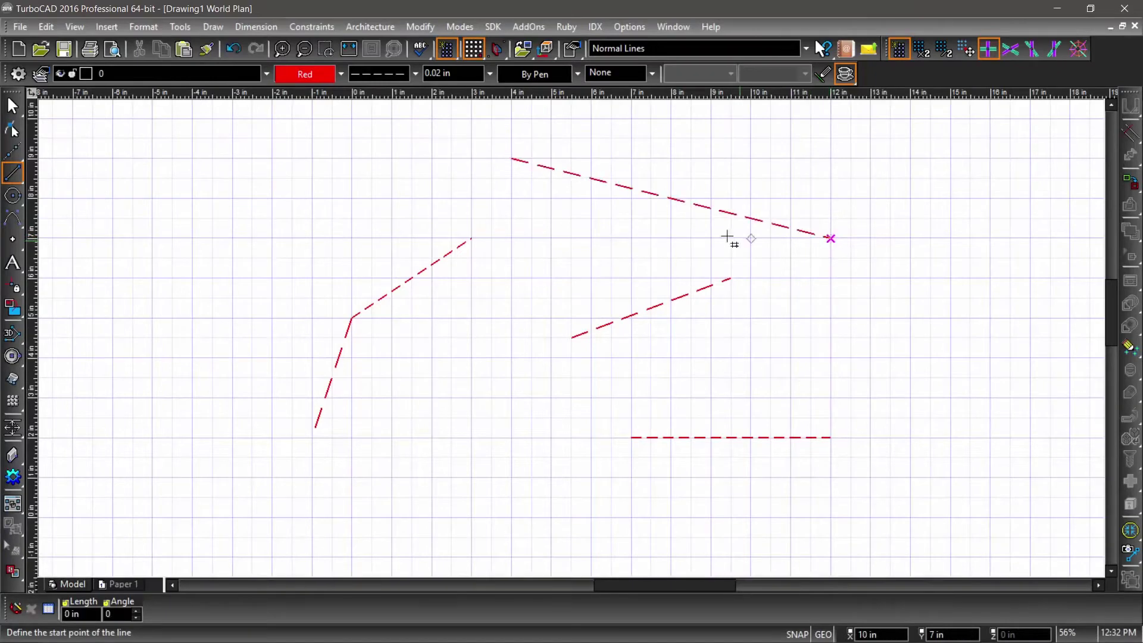
With Local Snap Grid, draw a vertical line from the top line and a horizontal link to the bent corner.
{"action": "right_click", "coordinate": [592, 179]}
{"action": "mouse_move", "coordinate": [662, 255]}
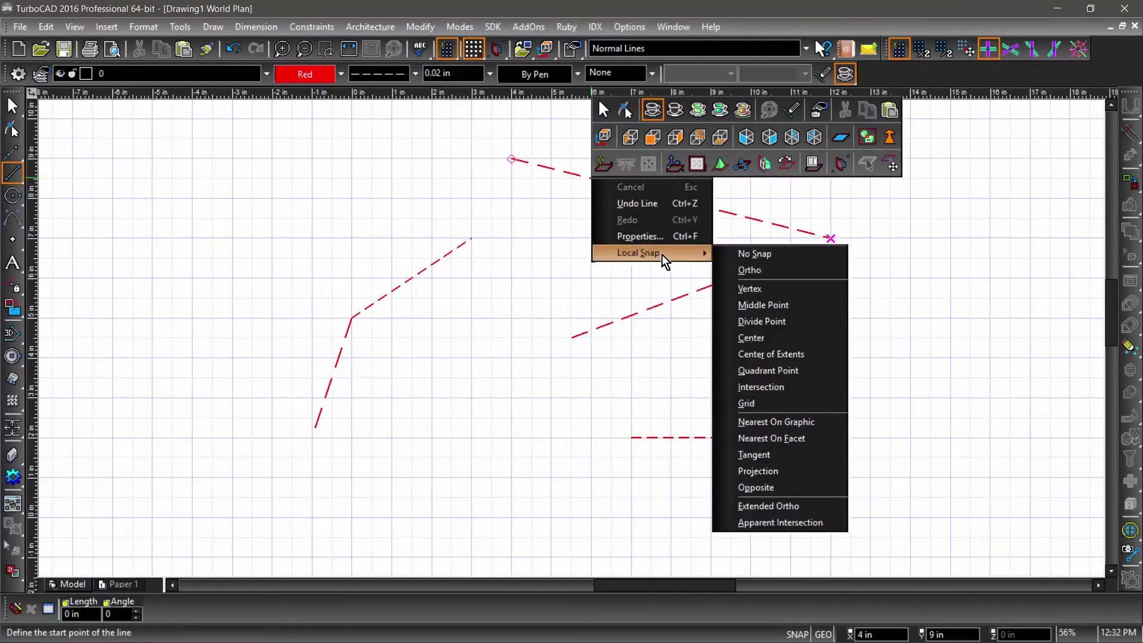
{"action": "left_click", "coordinate": [753, 403]}
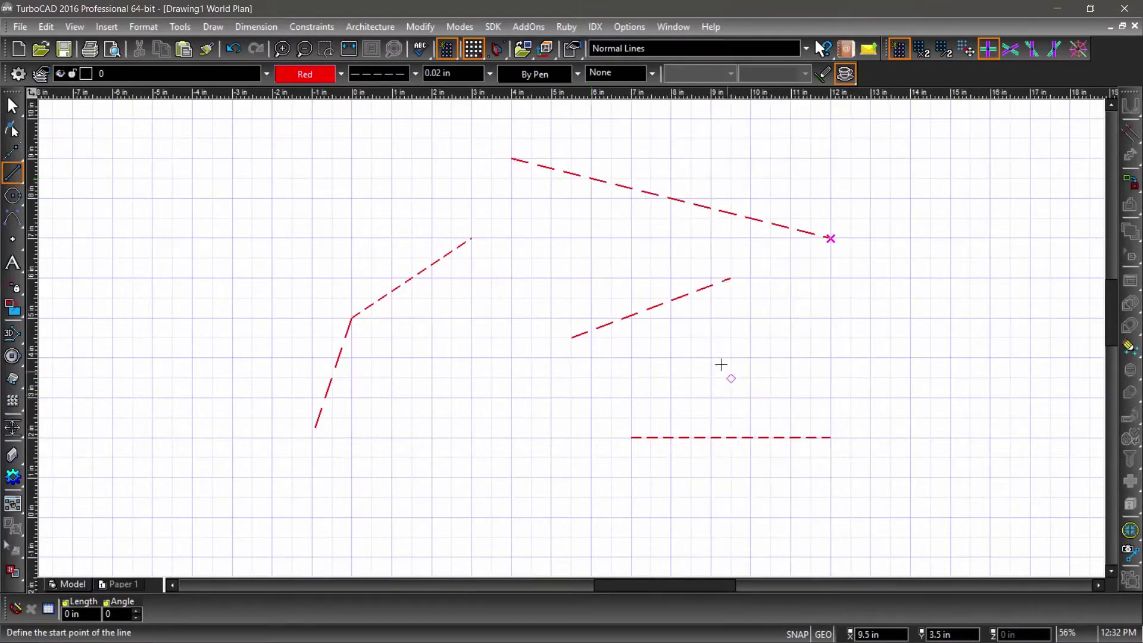
{"action": "left_click", "coordinate": [592, 179]}
{"action": "left_click", "coordinate": [591, 319]}
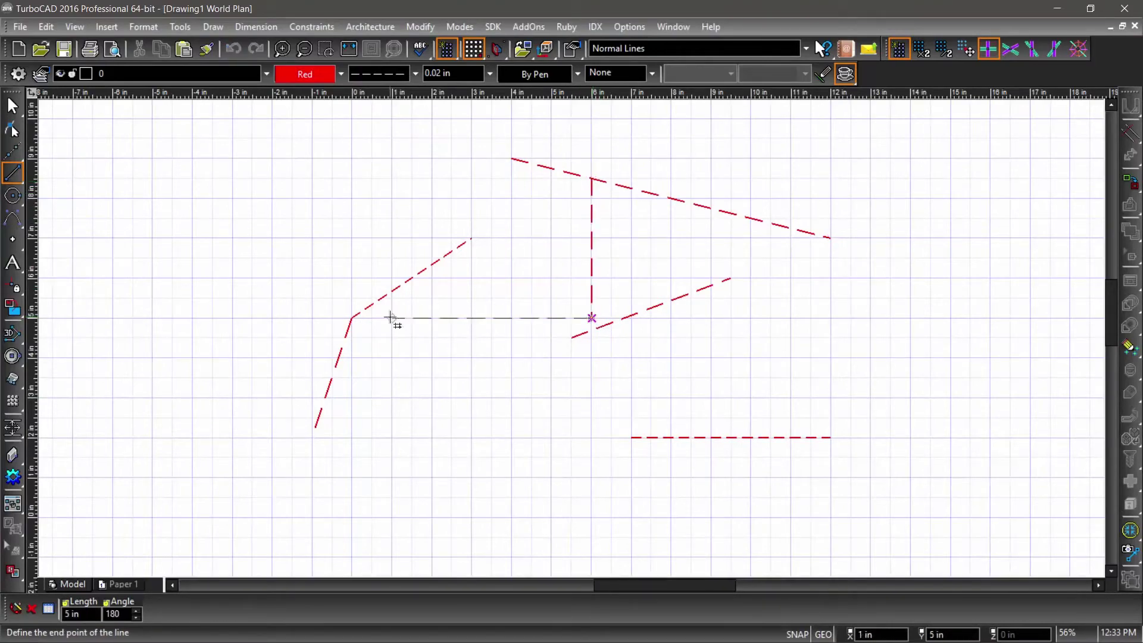
{"action": "left_click", "coordinate": [352, 318]}
{"action": "scroll", "coordinate": [574, 339], "scroll_direction": "up", "scroll_amount": 2}
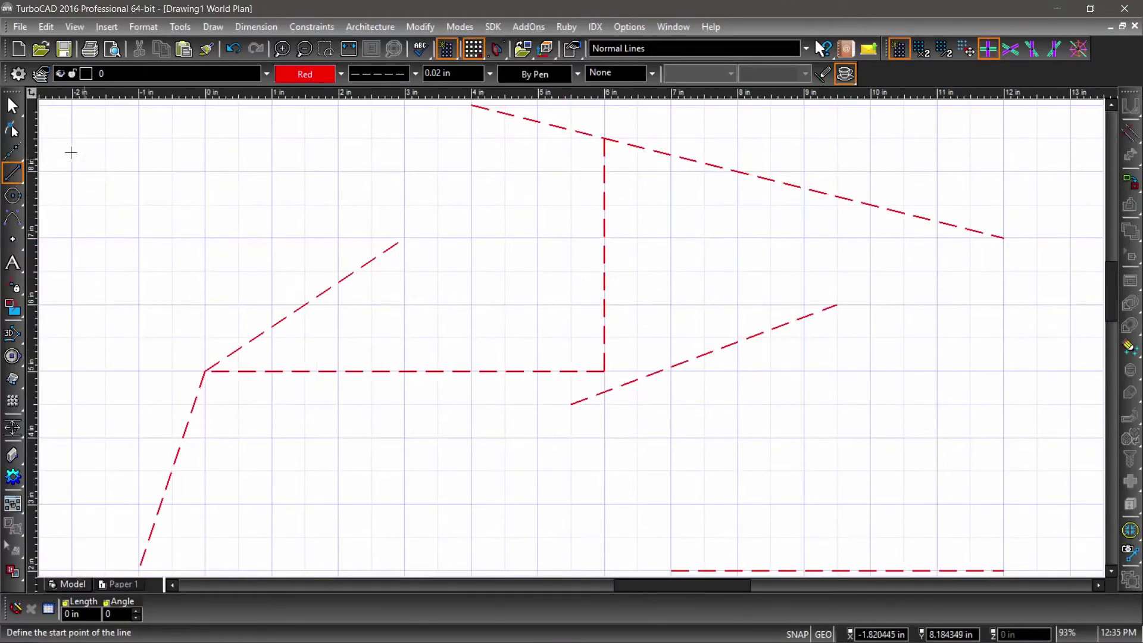
{"action": "left_click", "coordinate": [14, 107]}
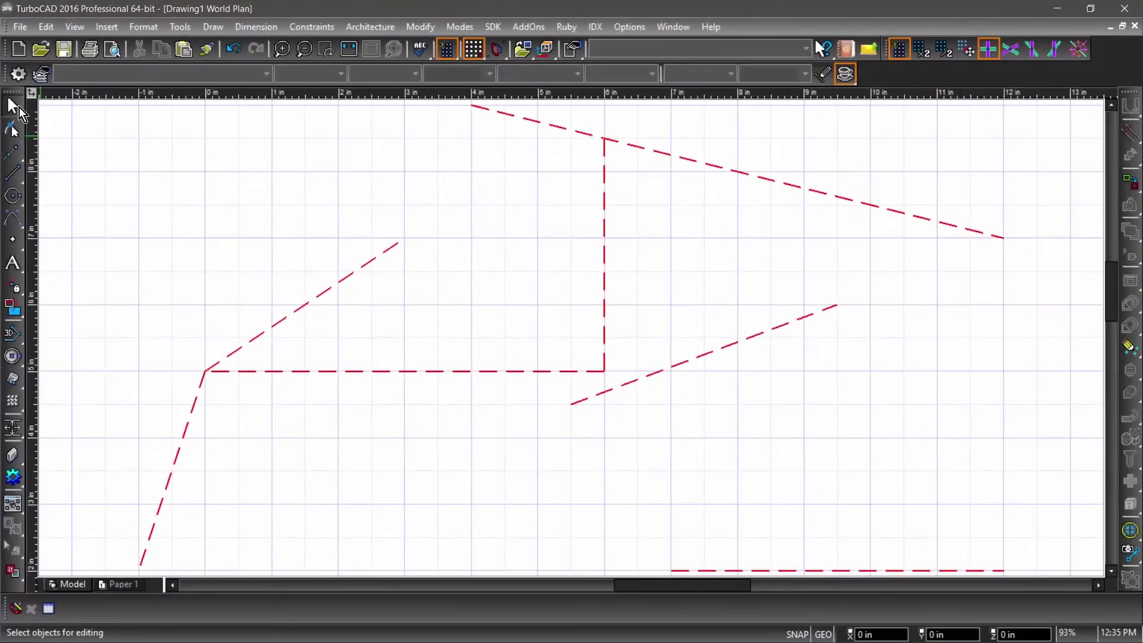
Delete the bottom dashed line, then all remaining lines and rectangles using selection windows.
{"action": "left_click", "coordinate": [17, 109]}
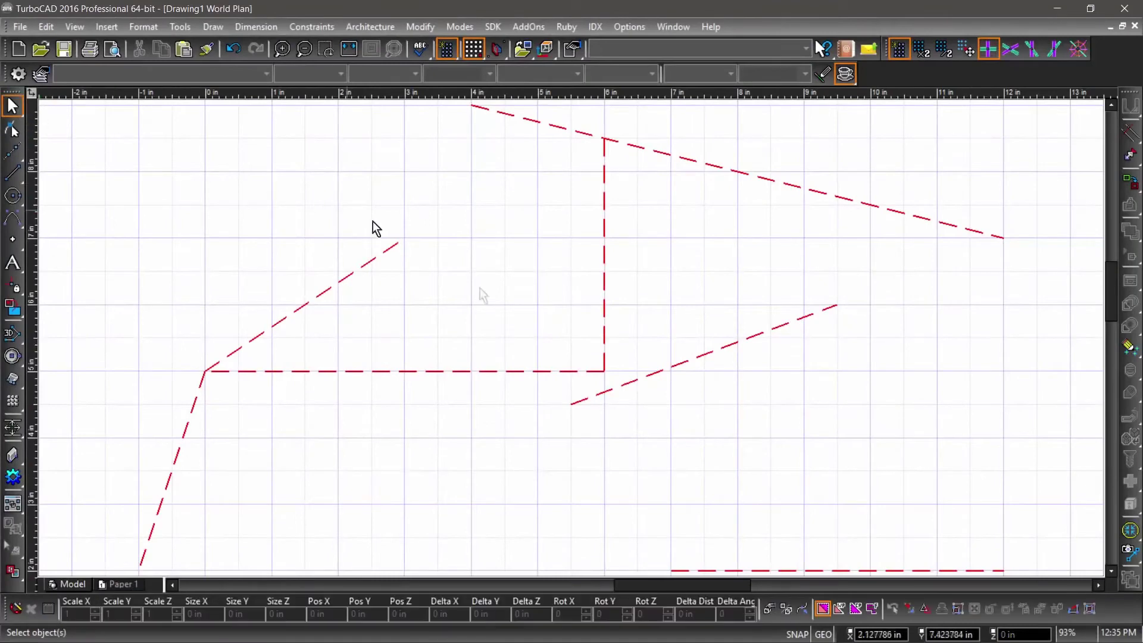
{"action": "left_click", "coordinate": [765, 569]}
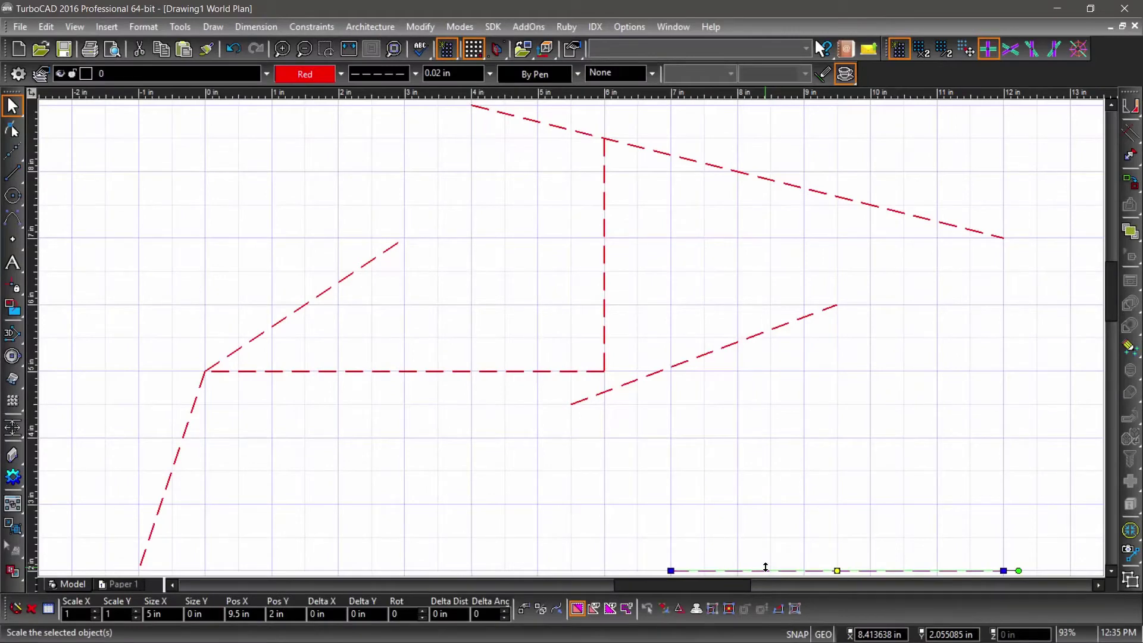
{"action": "key", "text": "Delete"}
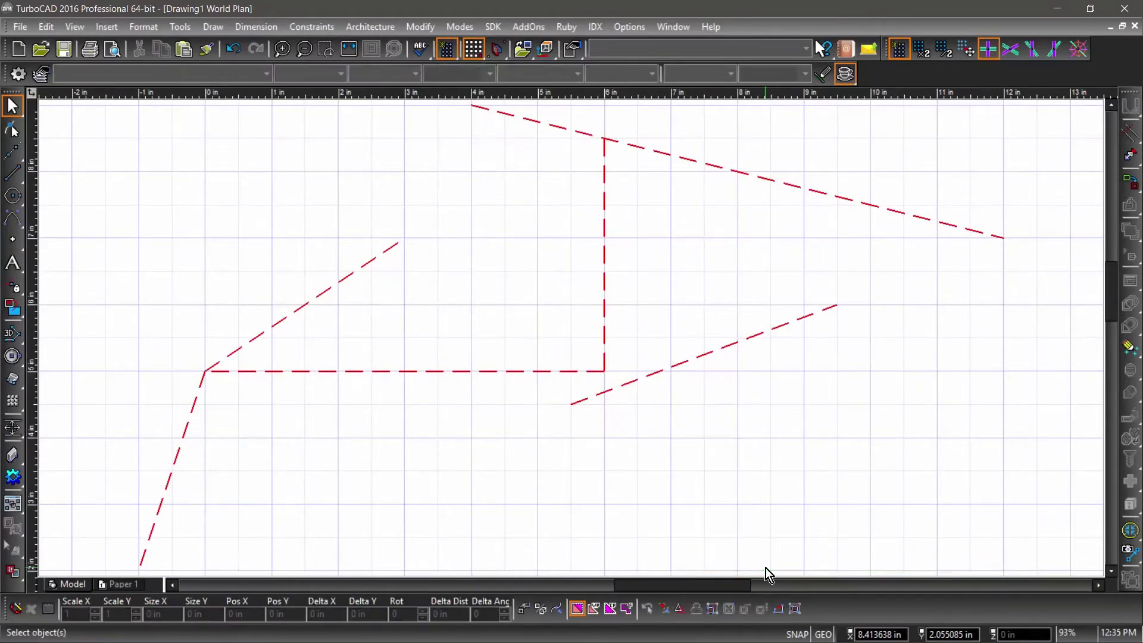
{"action": "left_click_drag", "start_coordinate": [82, 122], "coordinate": [1039, 568]}
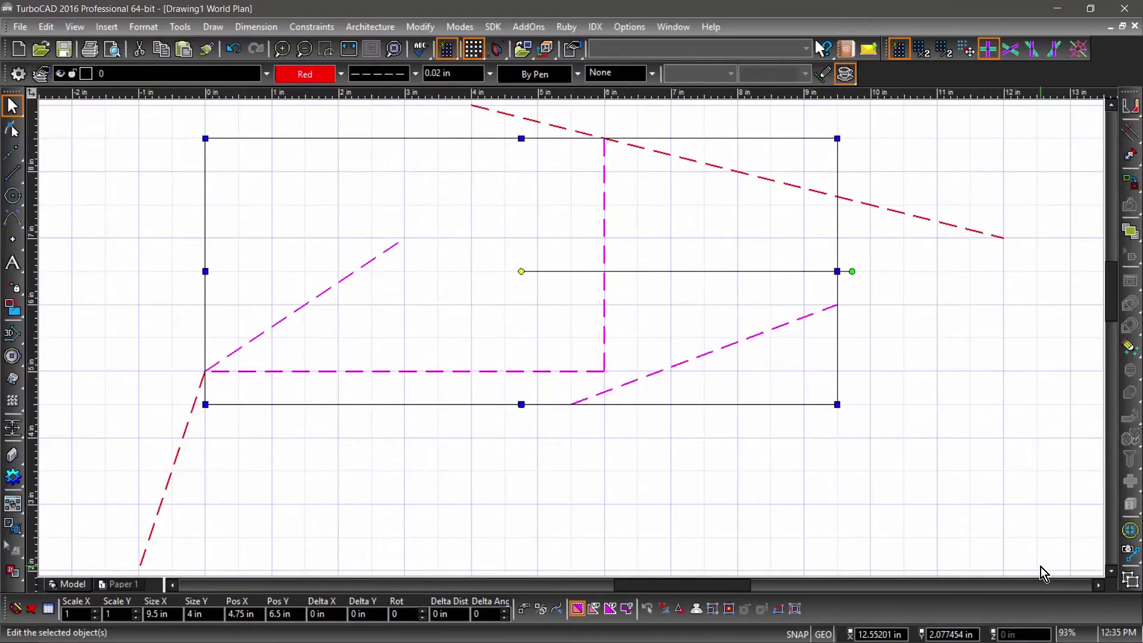
{"action": "key", "text": "Delete"}
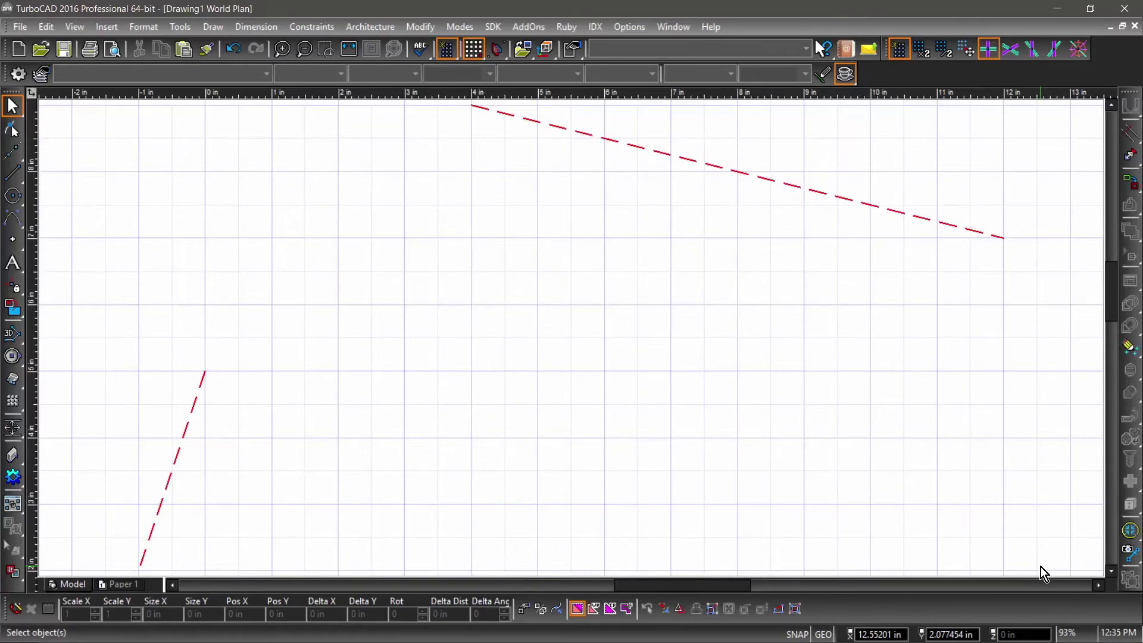
{"action": "left_click_drag", "start_coordinate": [1040, 567], "coordinate": [128, 127]}
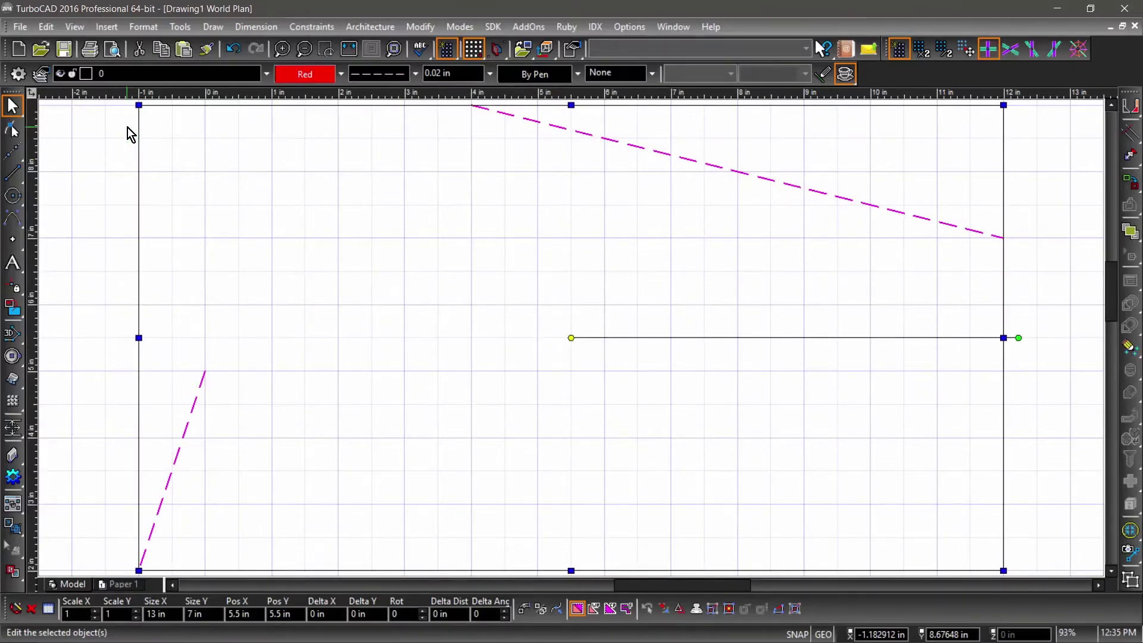
{"action": "key", "text": "Delete"}
{"action": "key", "text": "l"}
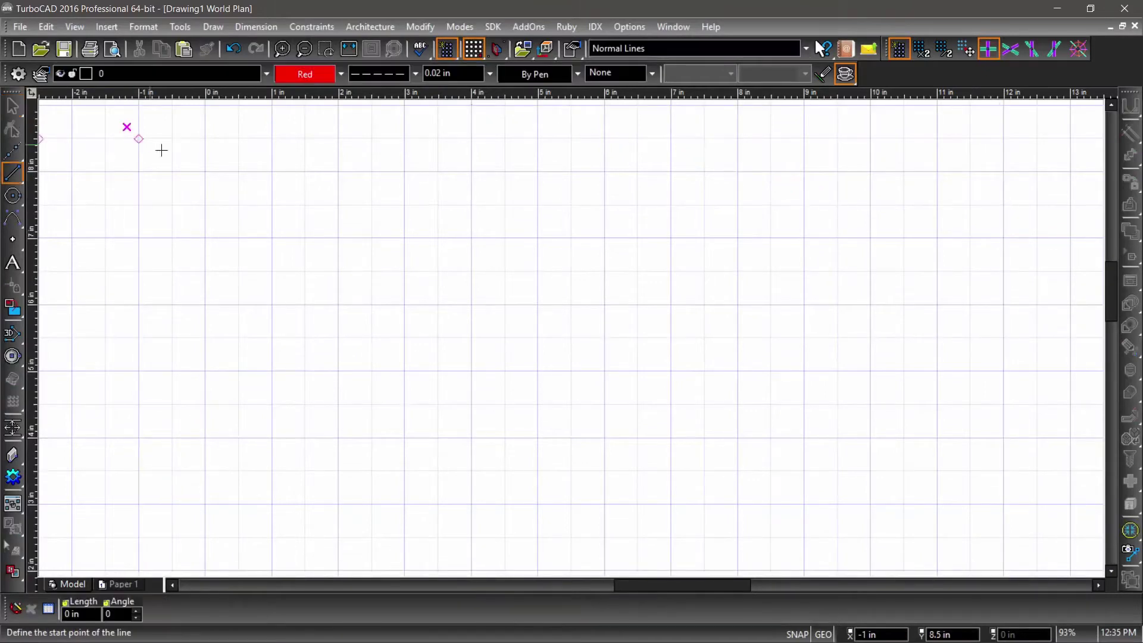
Hide the drawing grid and switch off snap to grid.
{"action": "left_click", "coordinate": [453, 50]}
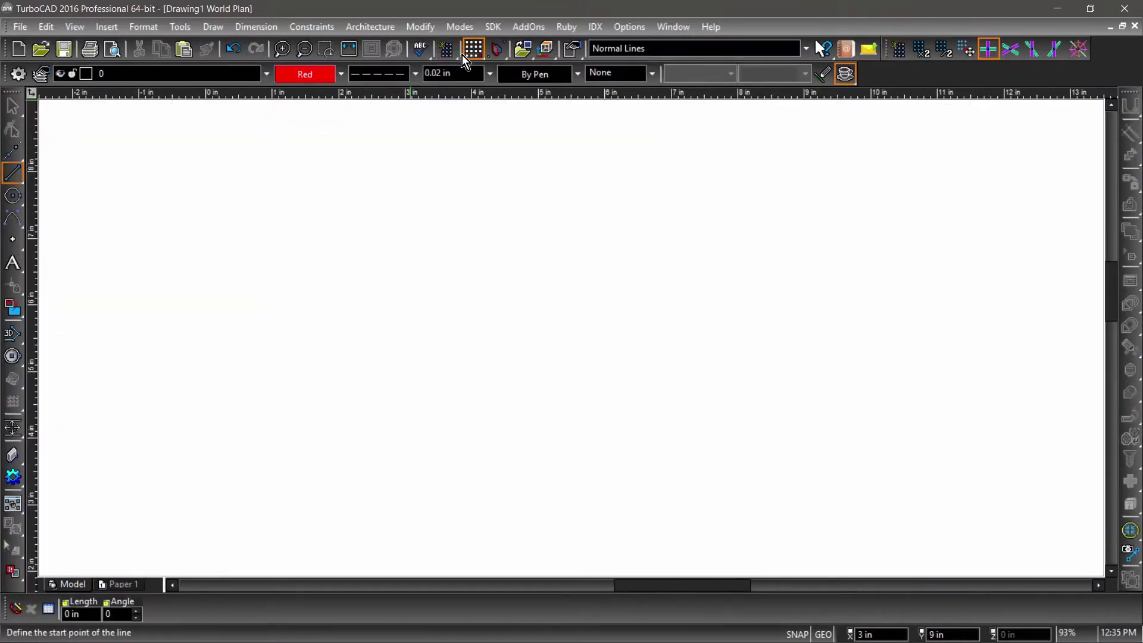
{"action": "left_click", "coordinate": [468, 54]}
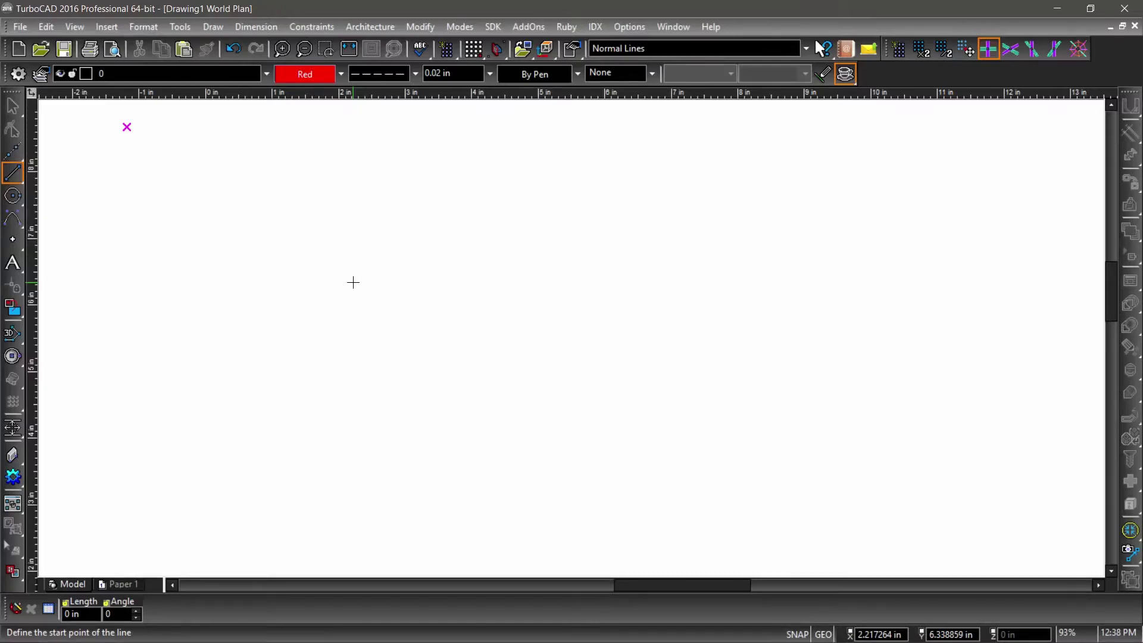
{"action": "left_click", "coordinate": [20, 176]}
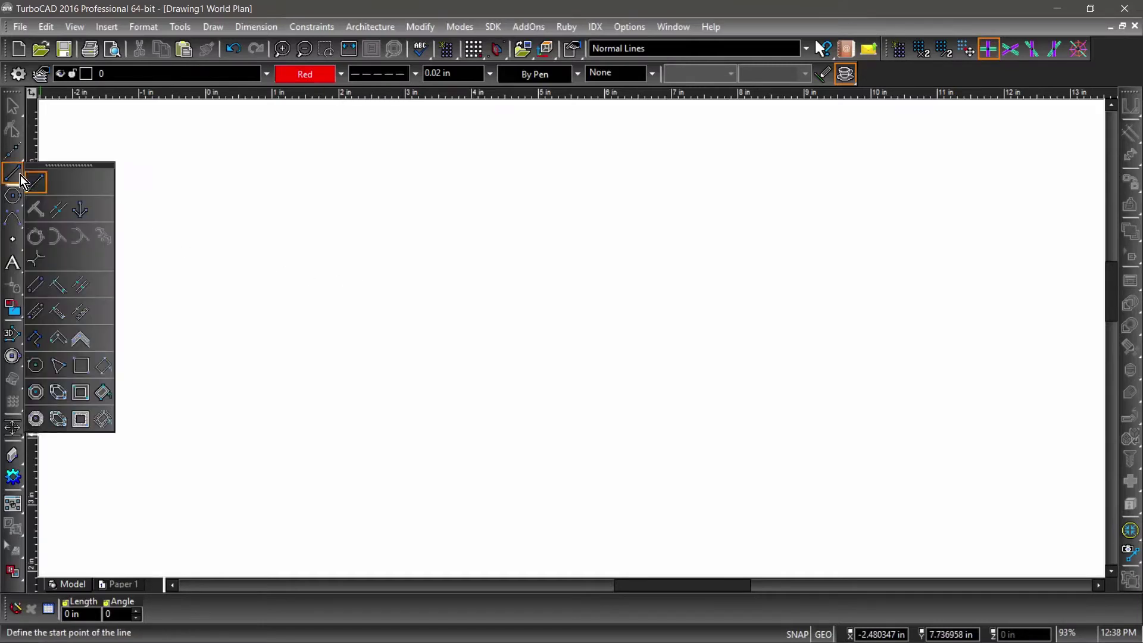
Set the Rectangle tool's pen to CONTINUOUS pattern, 0 in width and By Layer colour.
{"action": "left_click", "coordinate": [74, 368]}
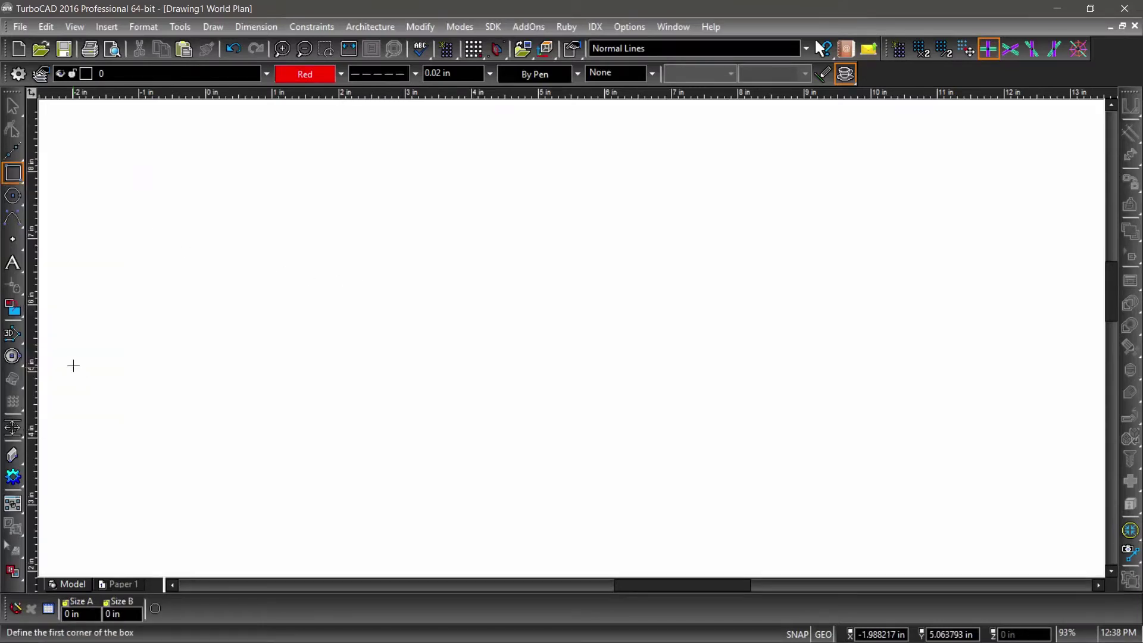
{"action": "double_click", "coordinate": [14, 179]}
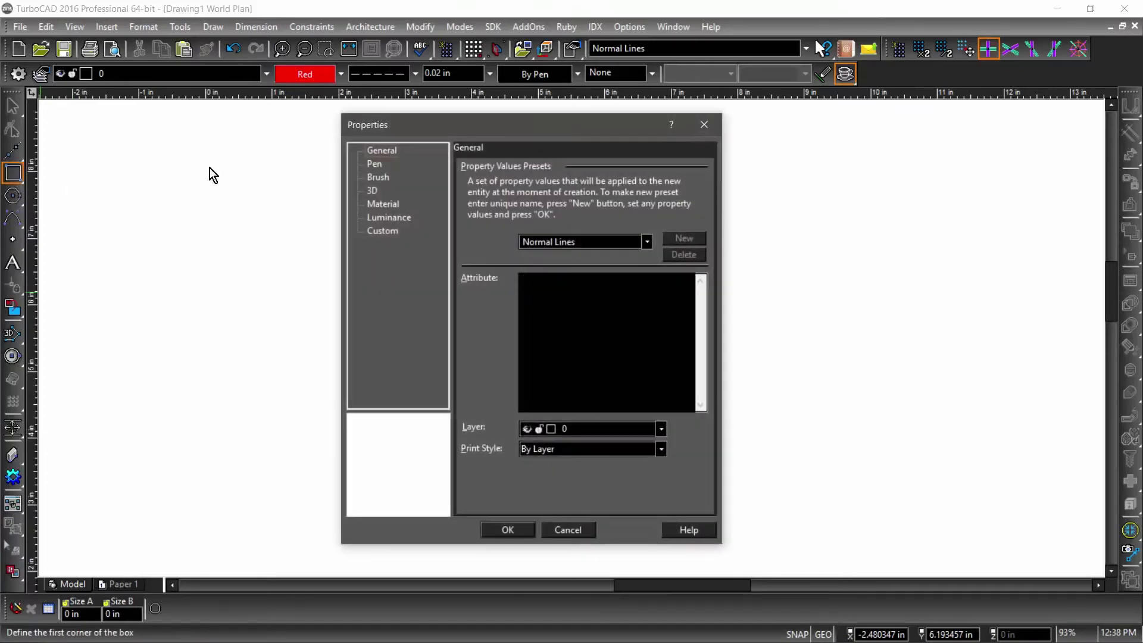
{"action": "left_click", "coordinate": [372, 166]}
{"action": "left_click", "coordinate": [367, 203]}
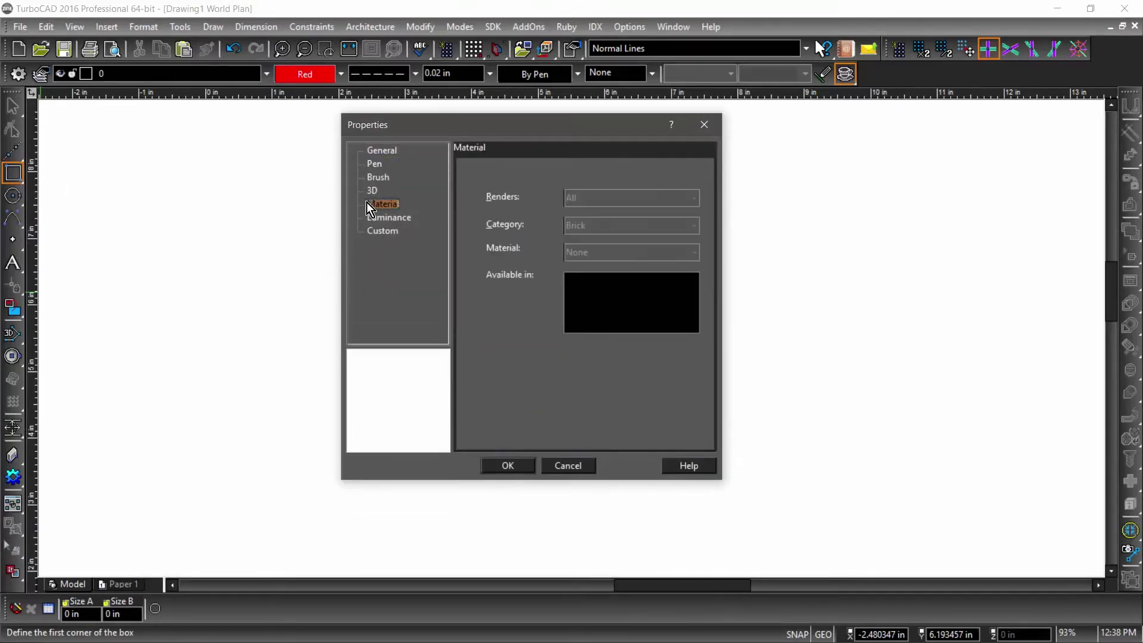
{"action": "left_click", "coordinate": [374, 189]}
{"action": "left_click", "coordinate": [376, 178]}
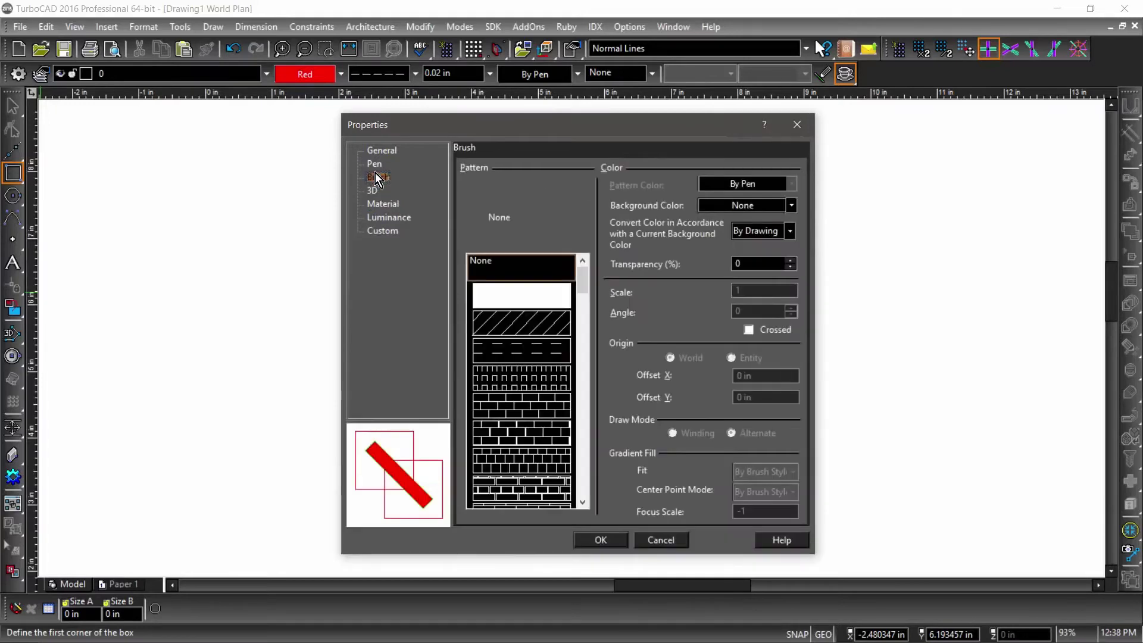
{"action": "left_click", "coordinate": [377, 165]}
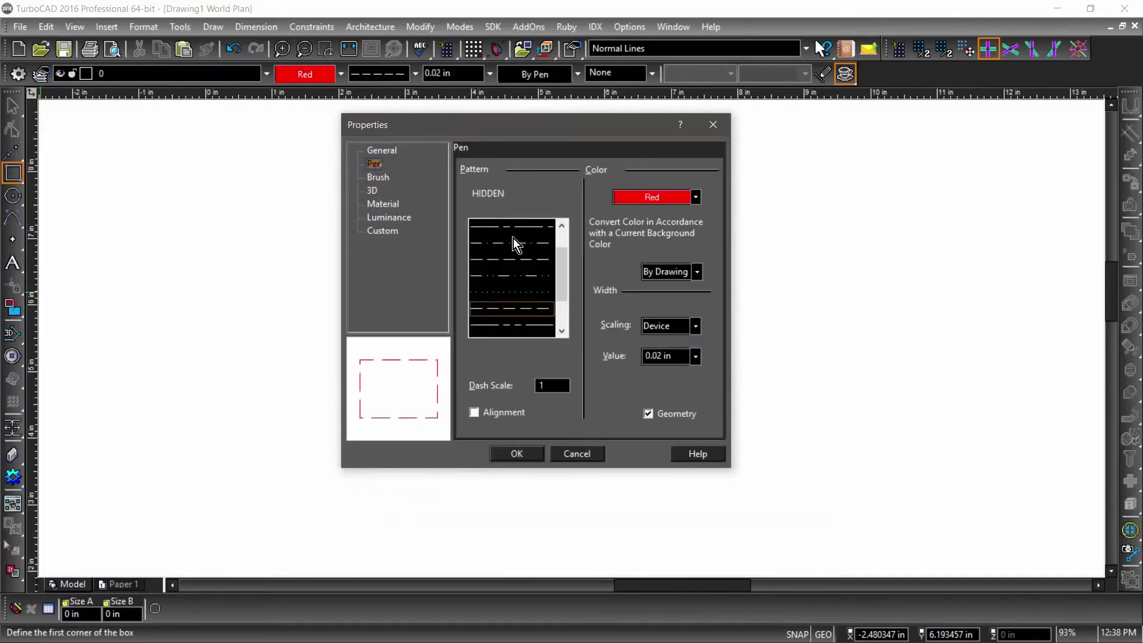
{"action": "left_click_drag", "start_coordinate": [562, 271], "coordinate": [560, 232]}
{"action": "left_click", "coordinate": [539, 228]}
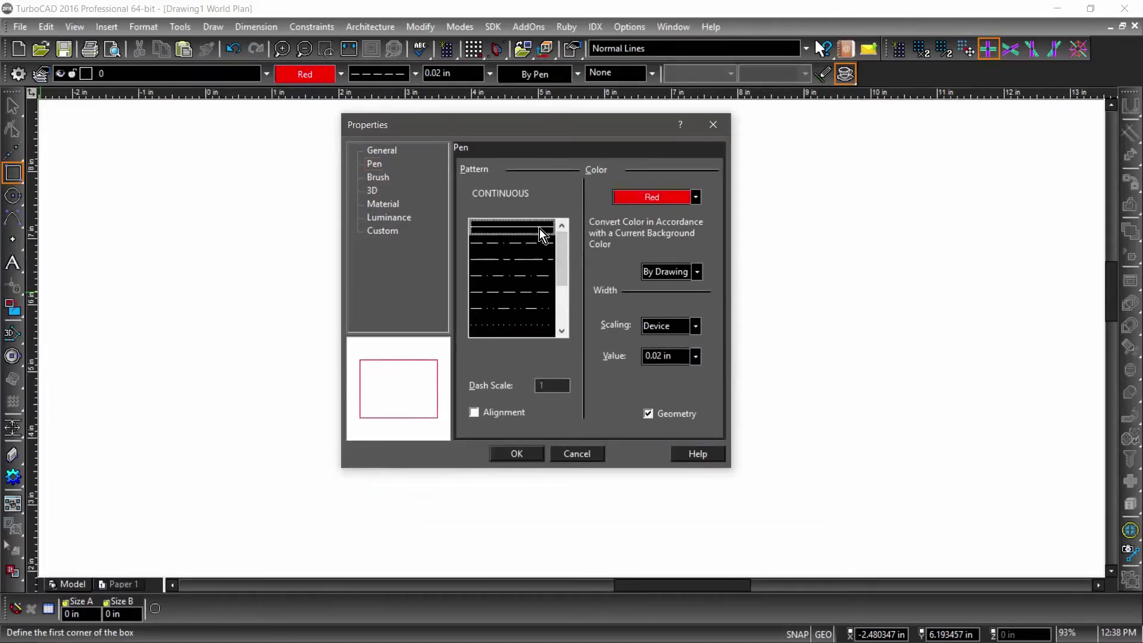
{"action": "left_click", "coordinate": [695, 357]}
{"action": "left_click", "coordinate": [667, 373]}
{"action": "left_click", "coordinate": [696, 197]}
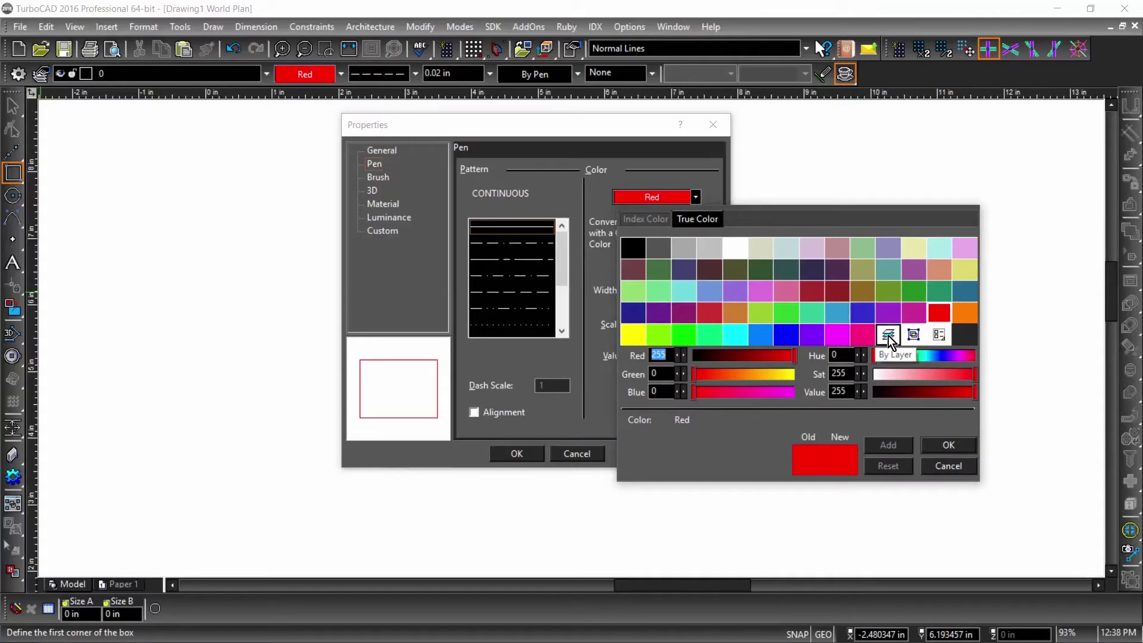
{"action": "left_click", "coordinate": [888, 336]}
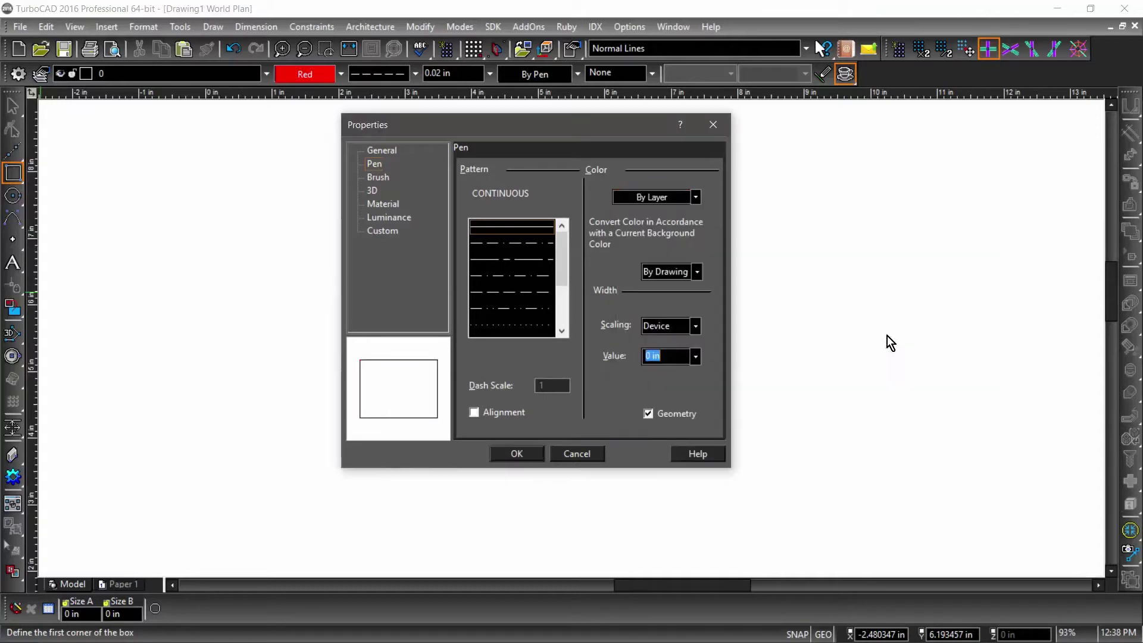
{"action": "left_click", "coordinate": [528, 453]}
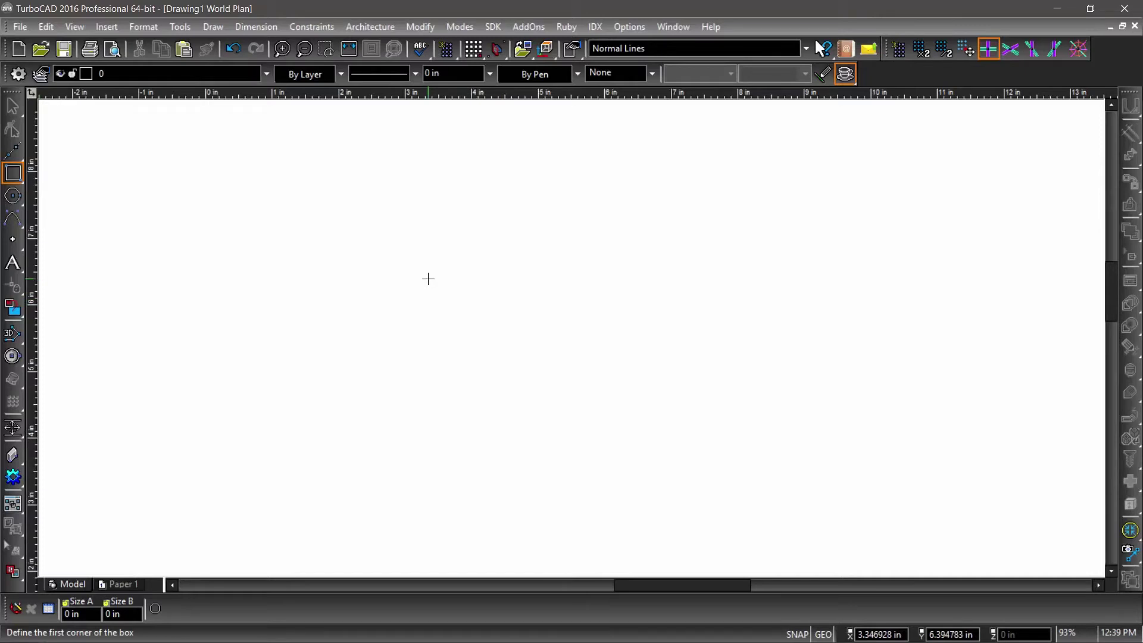
Draw a 6 by 4 inch rectangle from a clicked first corner.
{"action": "left_click", "coordinate": [428, 279]}
{"action": "key", "text": "Tab"}
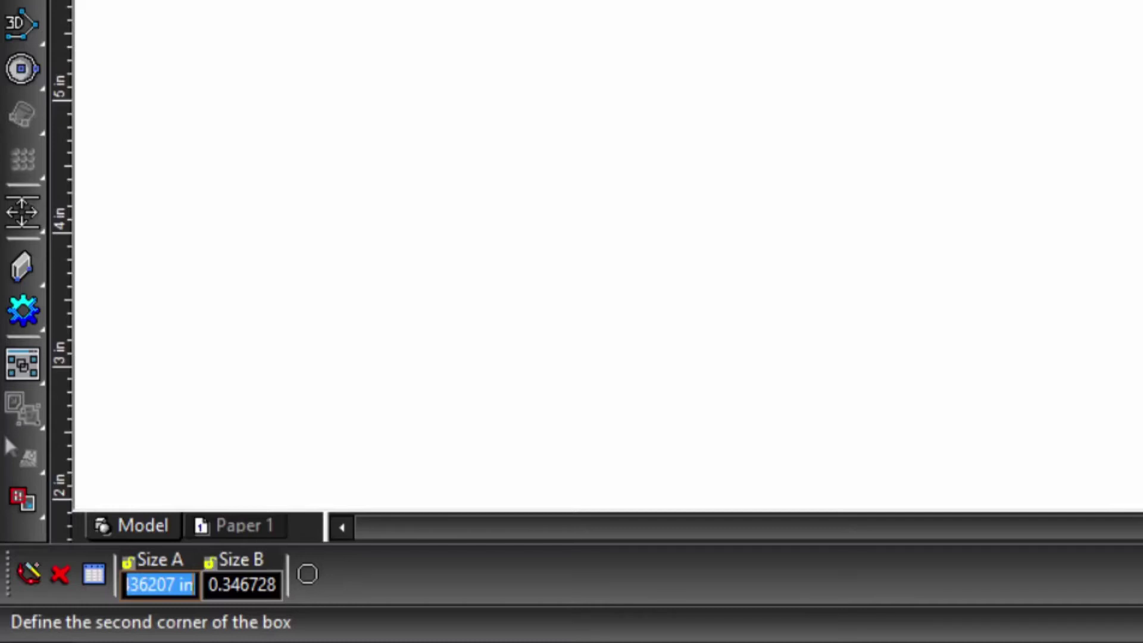
{"action": "type", "text": "6"}
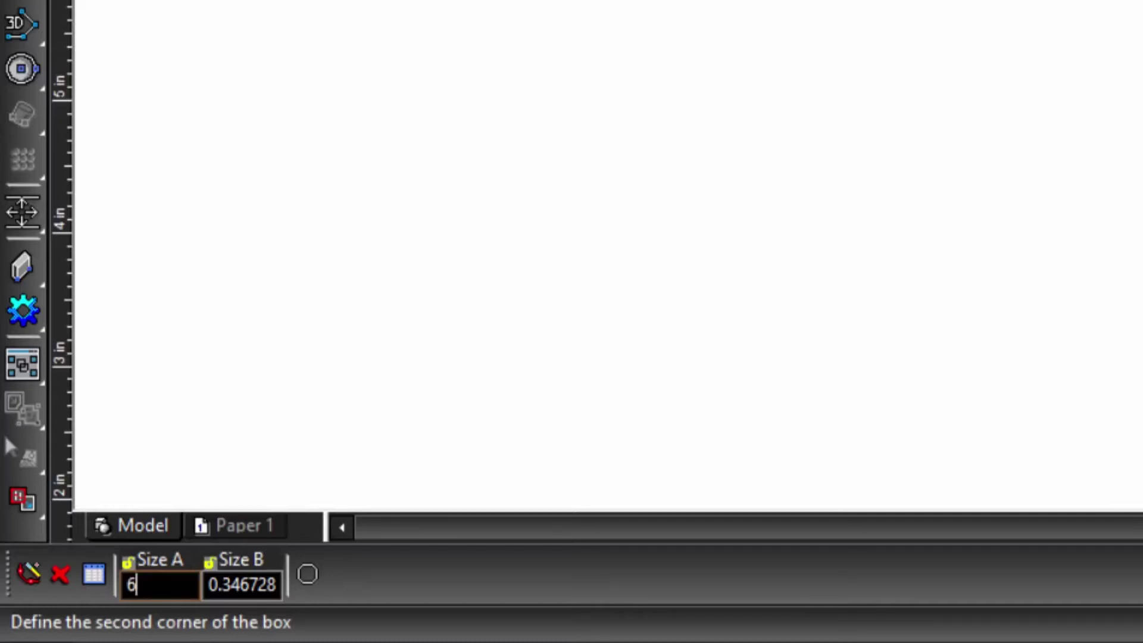
{"action": "key", "text": "Tab"}
{"action": "type", "text": "4"}
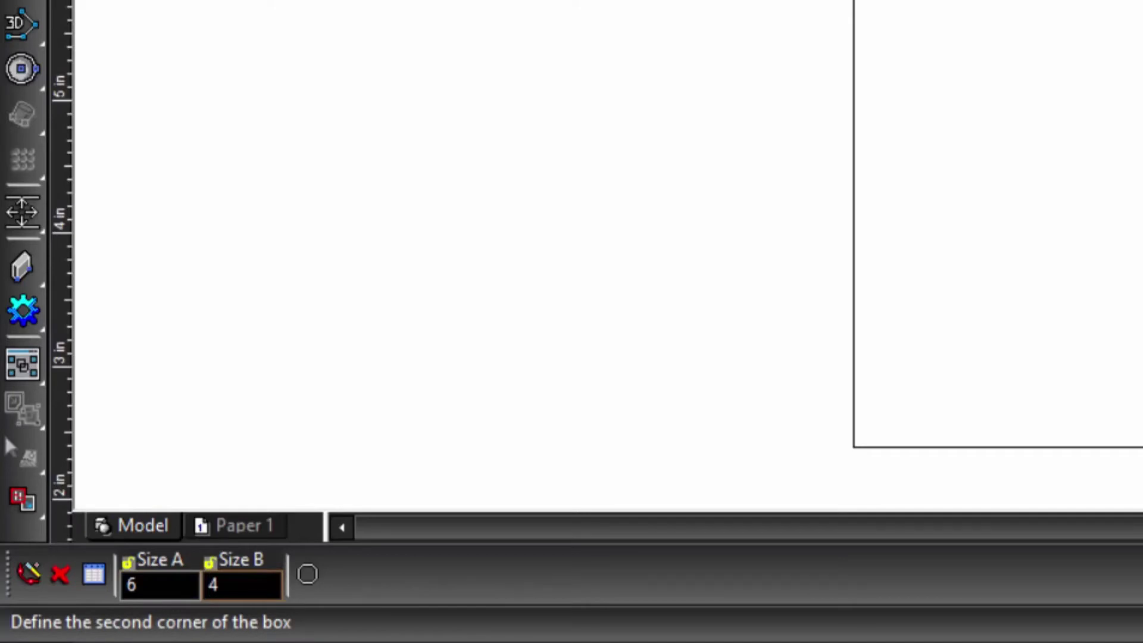
{"action": "key", "text": "Return"}
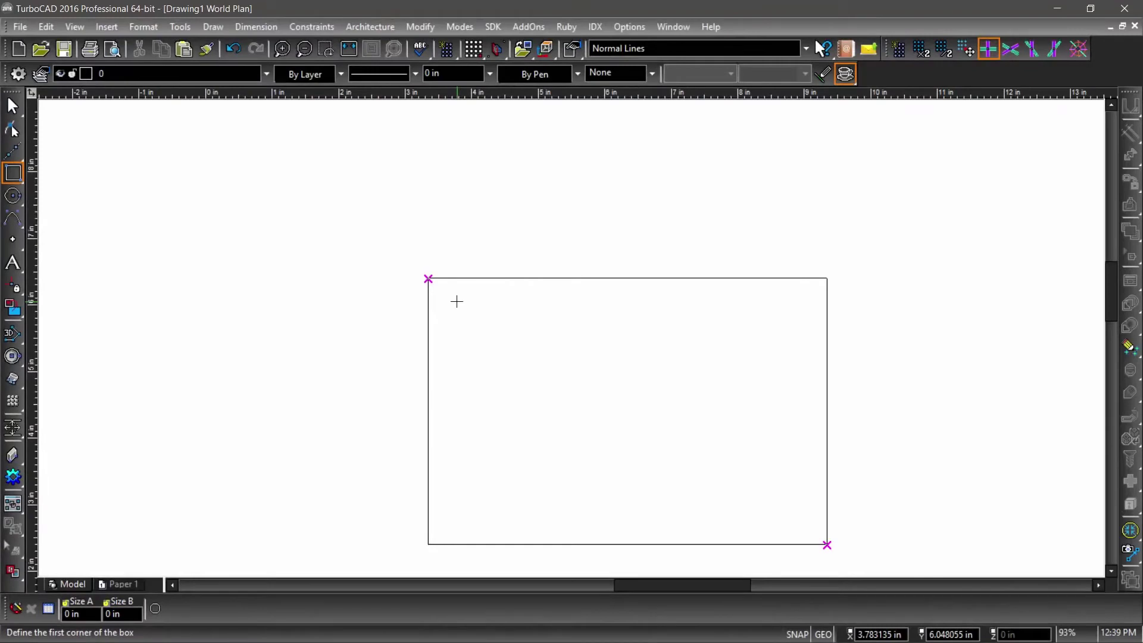
{"action": "scroll", "coordinate": [456, 301], "scroll_direction": "up", "scroll_amount": 3}
{"action": "scroll", "coordinate": [571, 338], "scroll_direction": "down", "scroll_amount": 3}
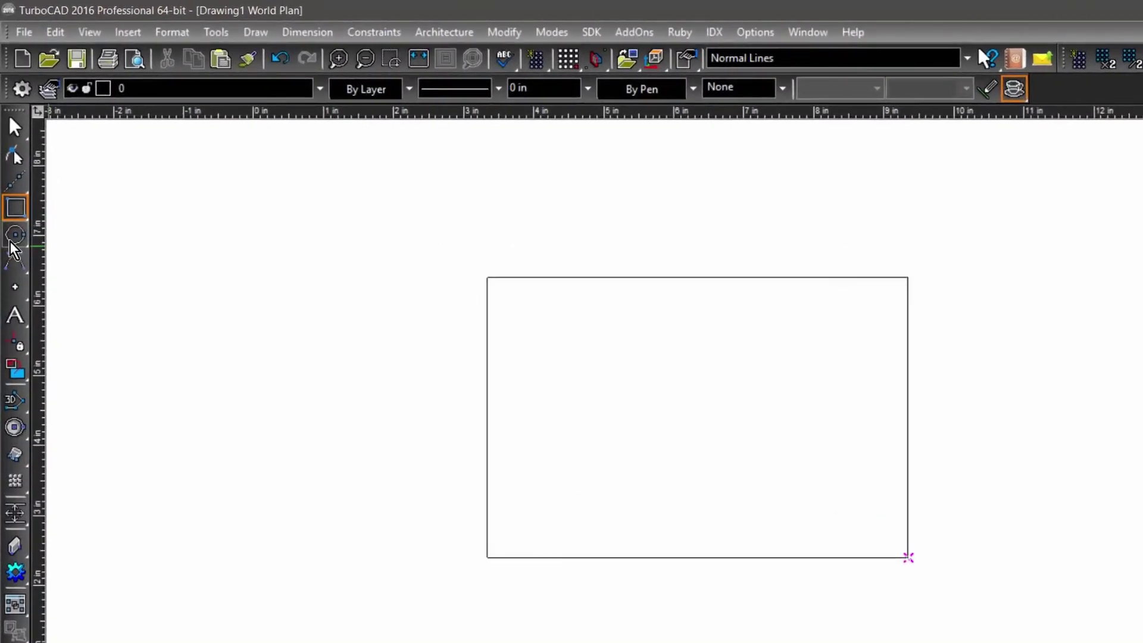
Draw a circle centred on the rectangle's right edge, sized to reach the top corner.
{"action": "left_click", "coordinate": [11, 240]}
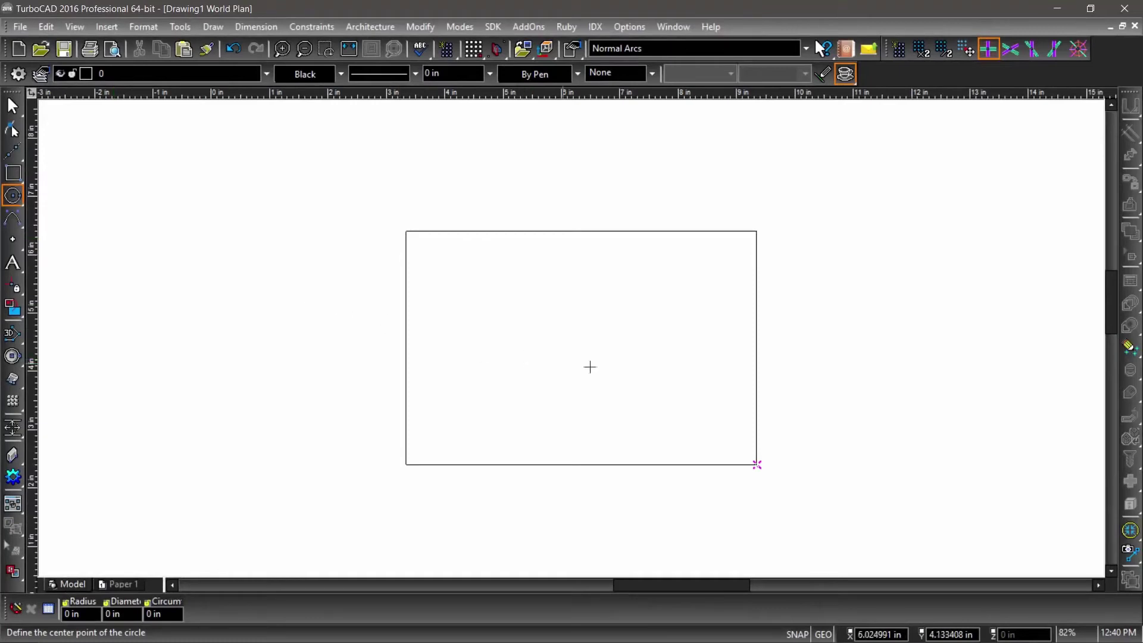
{"action": "left_click", "coordinate": [756, 347]}
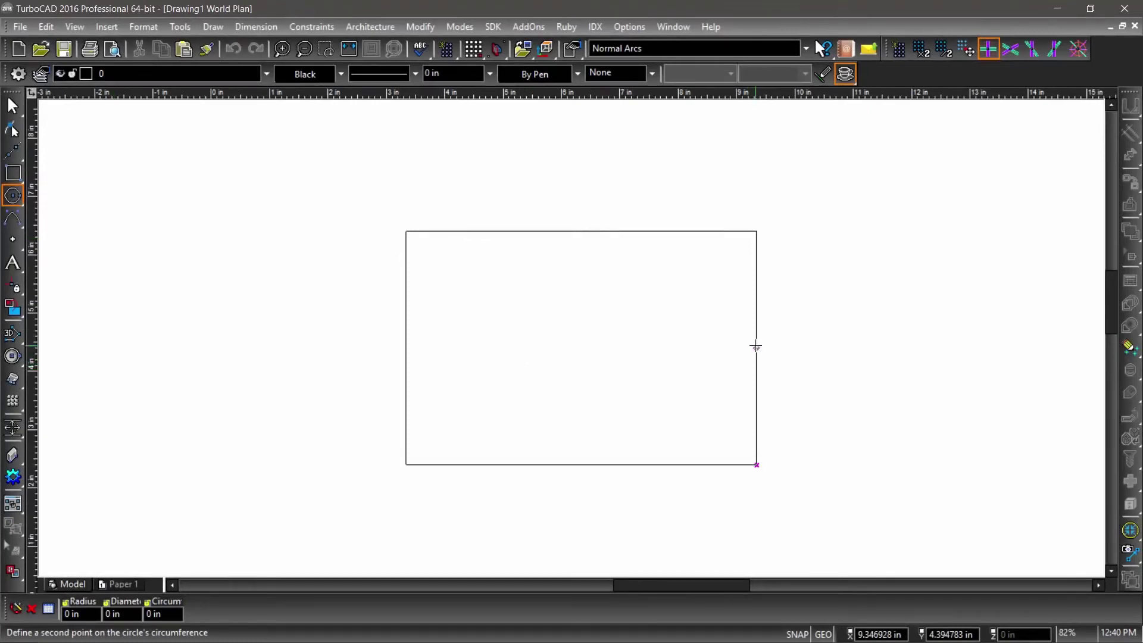
{"action": "left_click", "coordinate": [755, 231]}
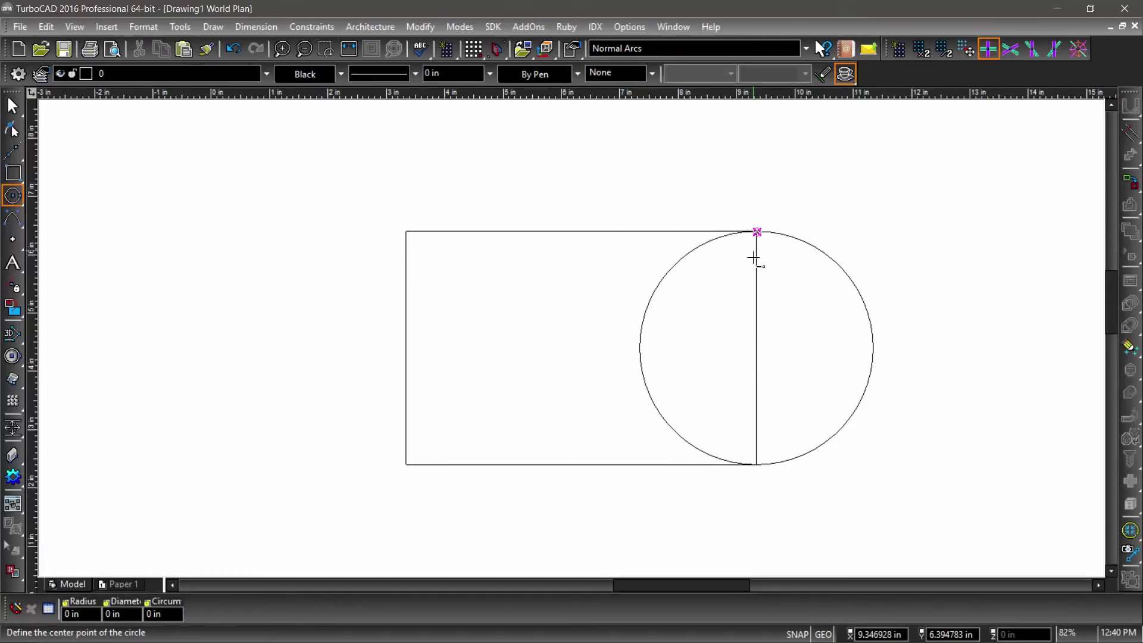
Add a concentric circle of 1.5 in radius at the right edge's midpoint.
{"action": "left_click", "coordinate": [756, 345]}
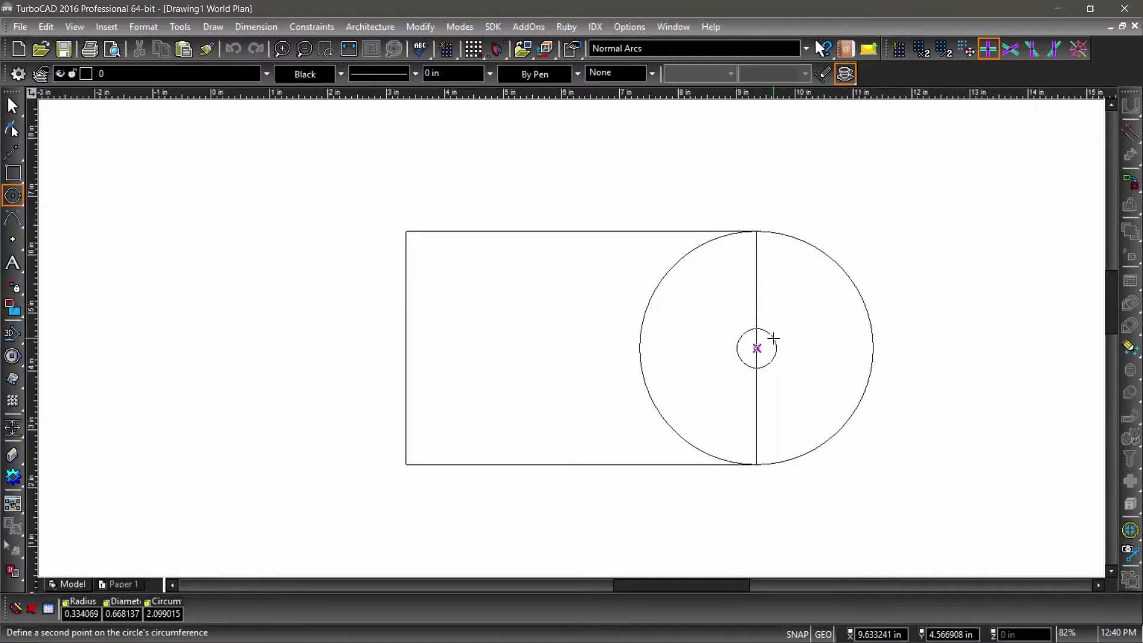
{"action": "key", "text": "Tab"}
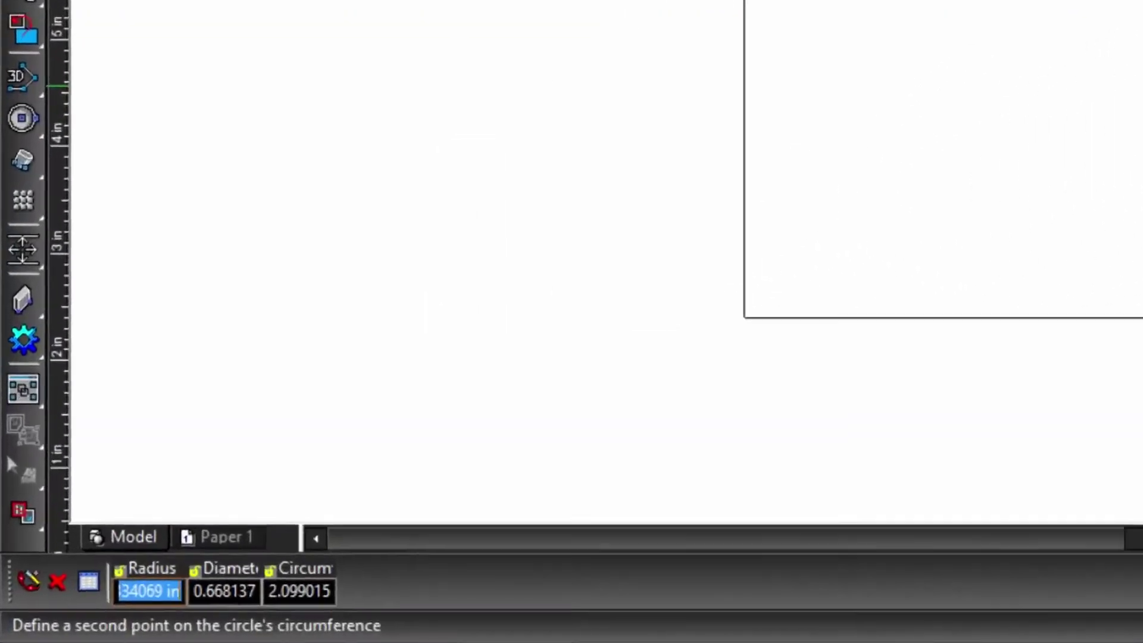
{"action": "type", "text": "1.5"}
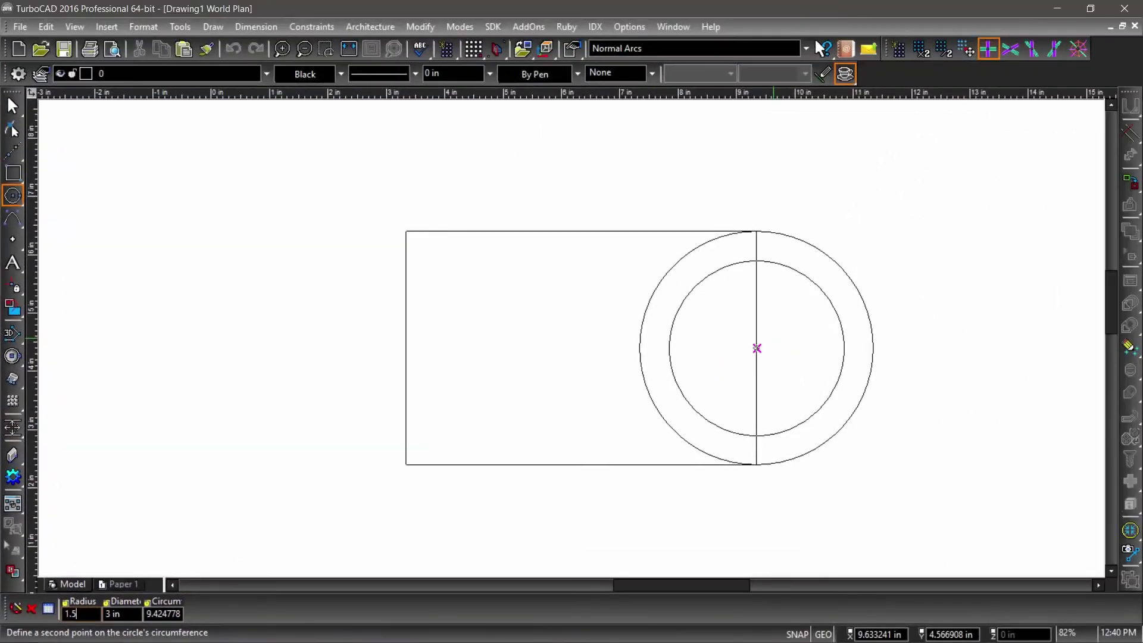
{"action": "key", "text": "Return"}
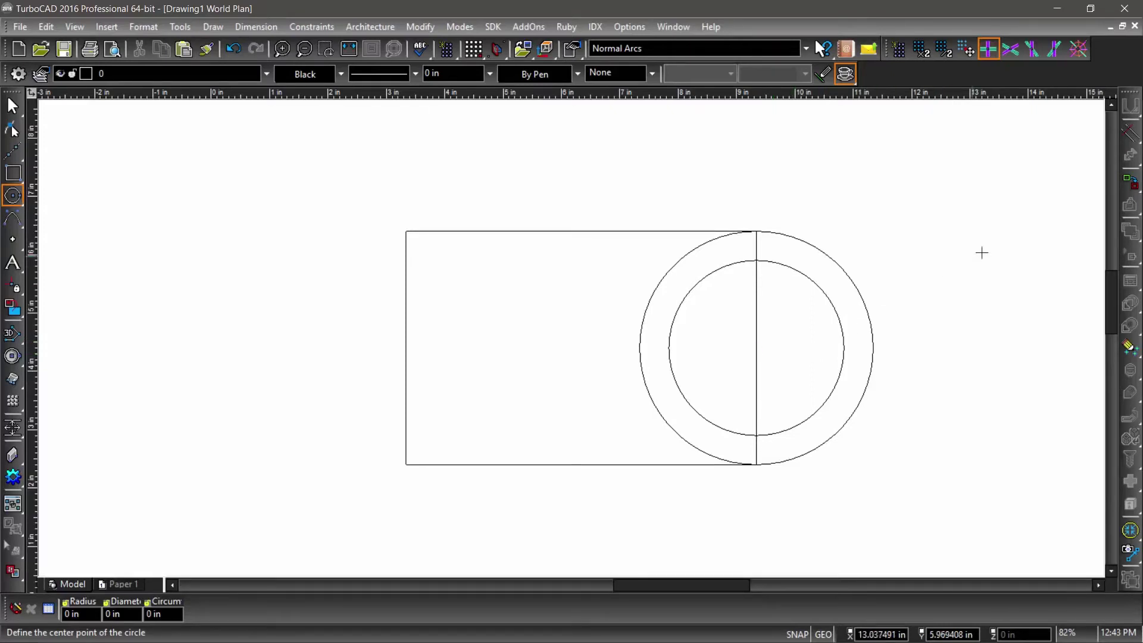
{"action": "left_click", "coordinate": [1131, 140]}
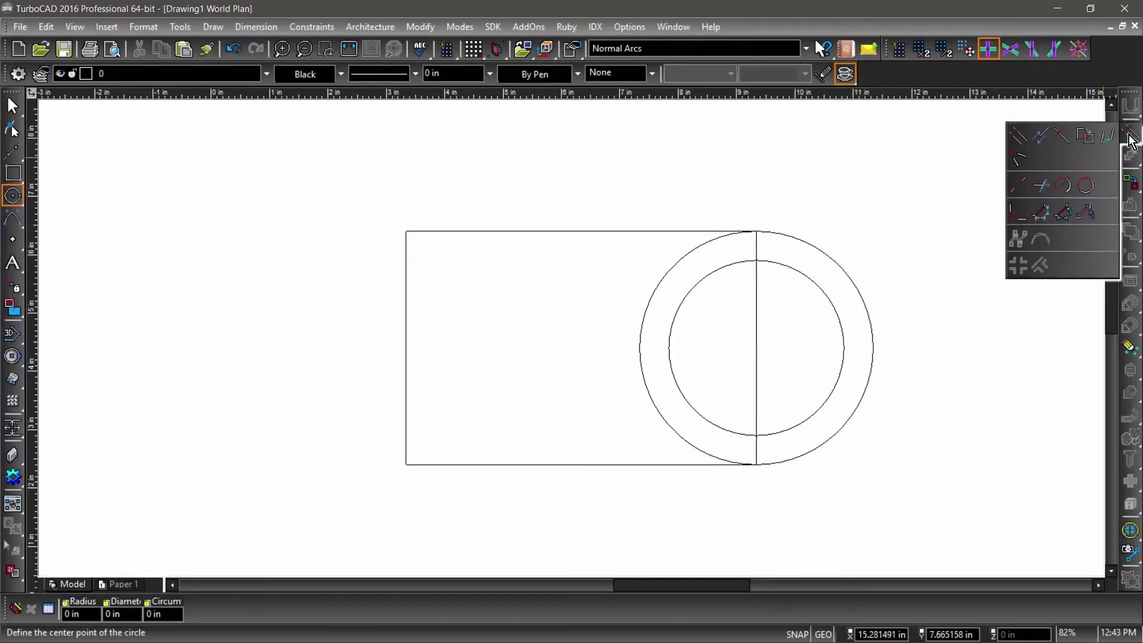
Trim away the outer circle's arc inside the rectangle, using the rectangle as cutting edge.
{"action": "left_click", "coordinate": [1020, 180]}
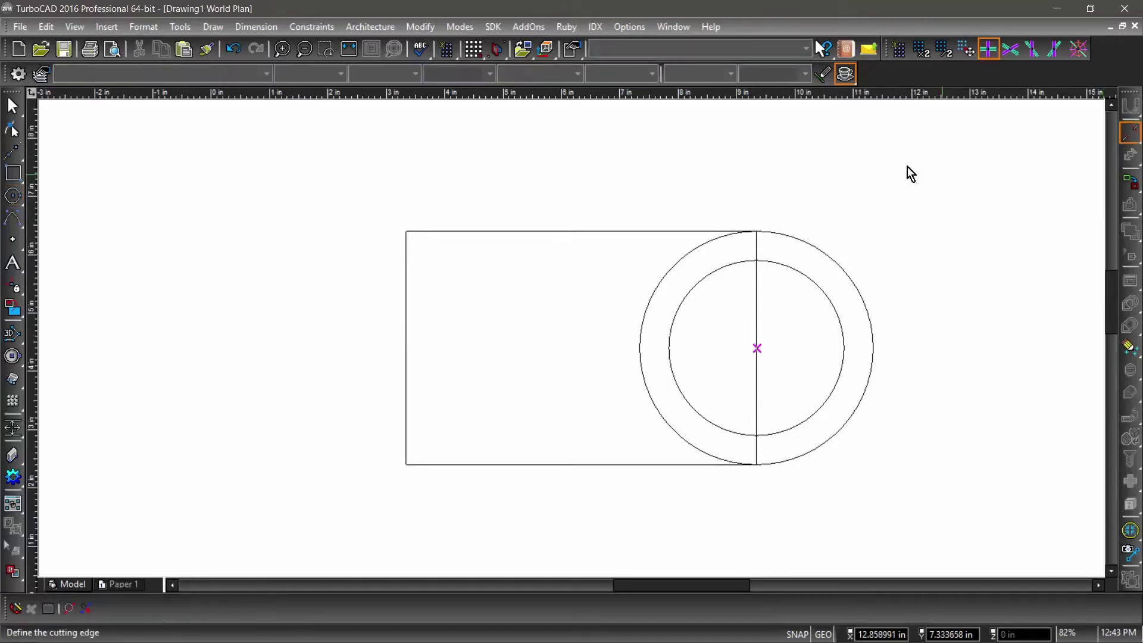
{"action": "left_click", "coordinate": [618, 232]}
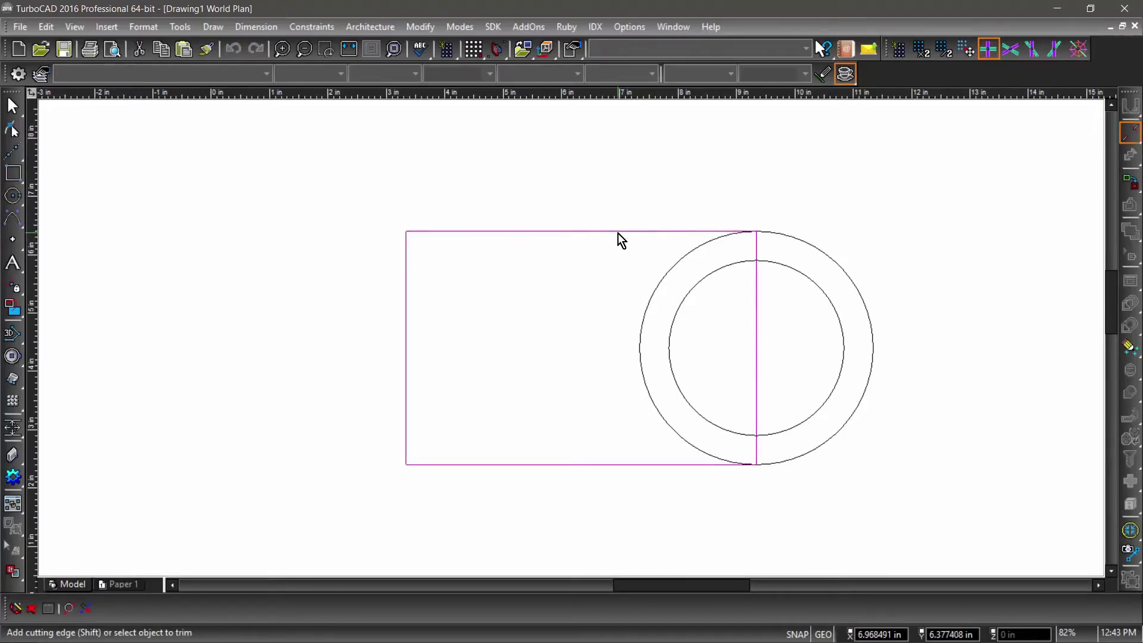
{"action": "left_click", "coordinate": [647, 308]}
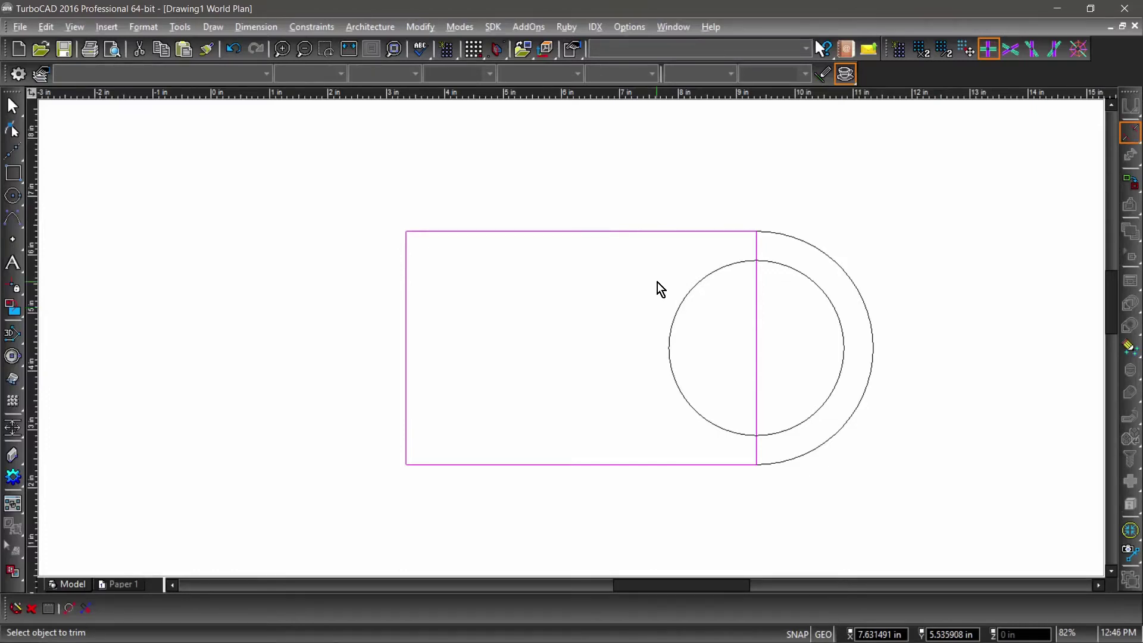
{"action": "key", "text": "Escape"}
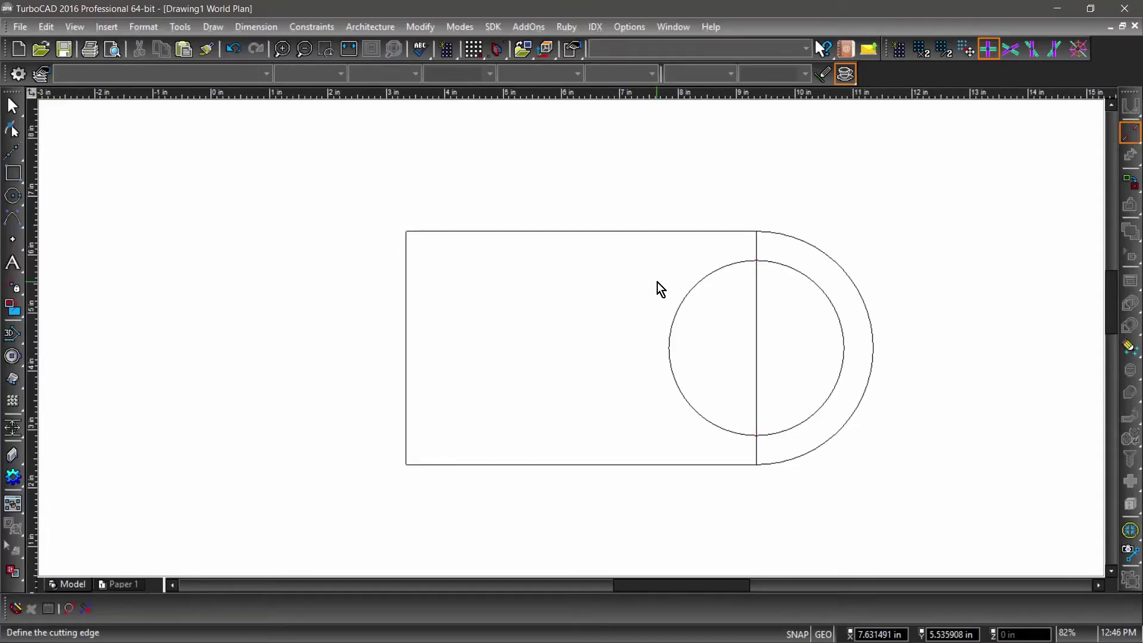
{"action": "key", "text": "Escape"}
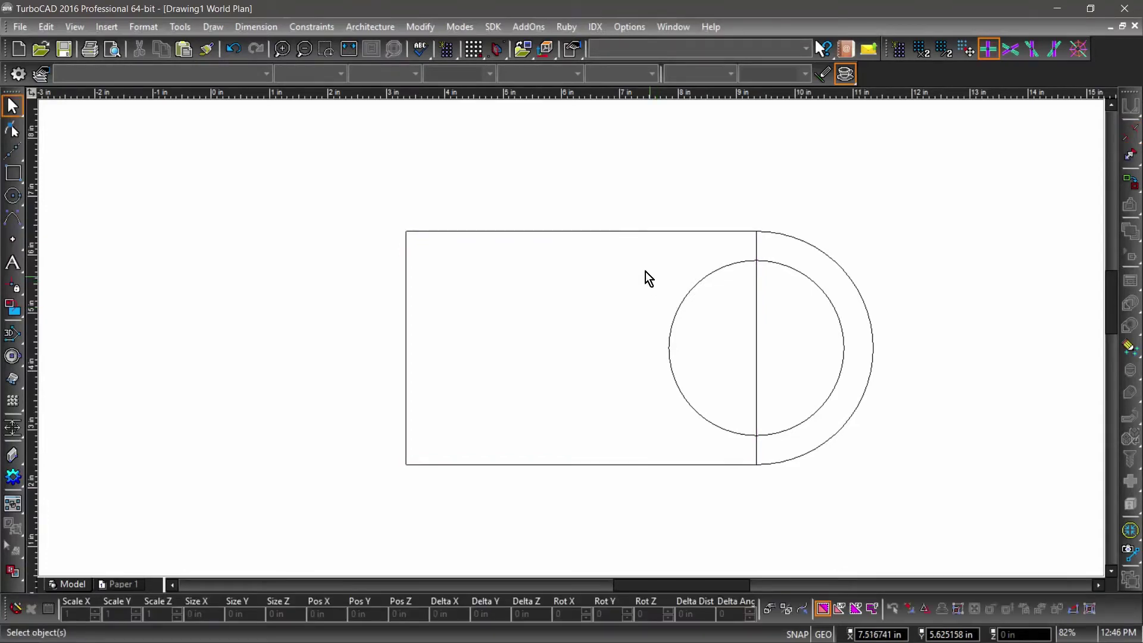
Explode the rectangle into separate lines and delete the vertical edge through the circles.
{"action": "left_click", "coordinate": [623, 231]}
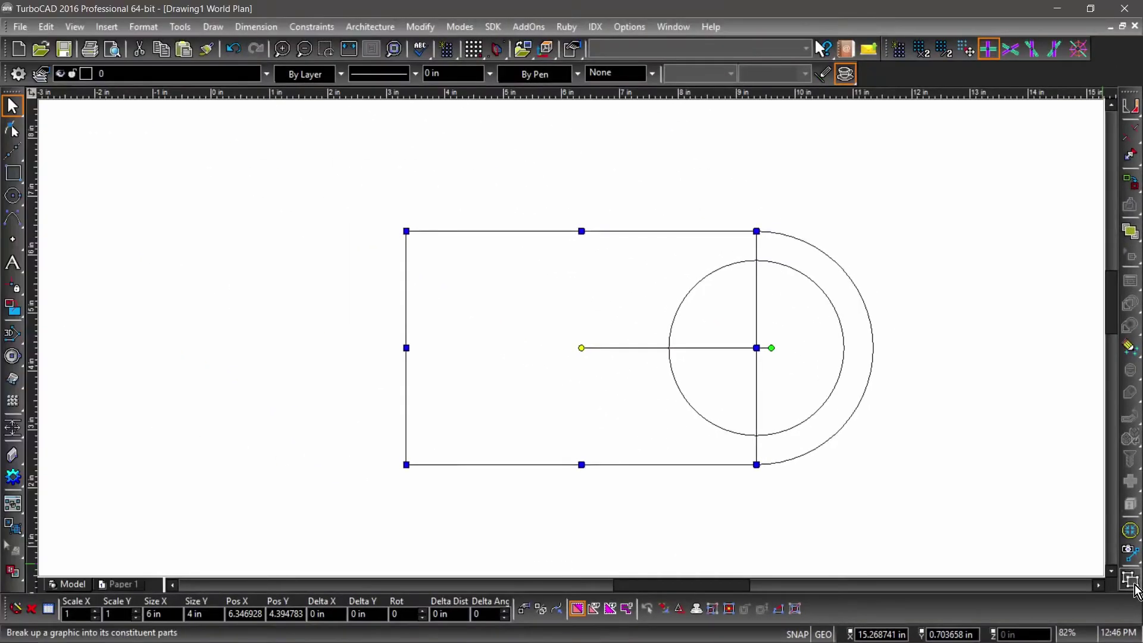
{"action": "left_click", "coordinate": [1135, 585]}
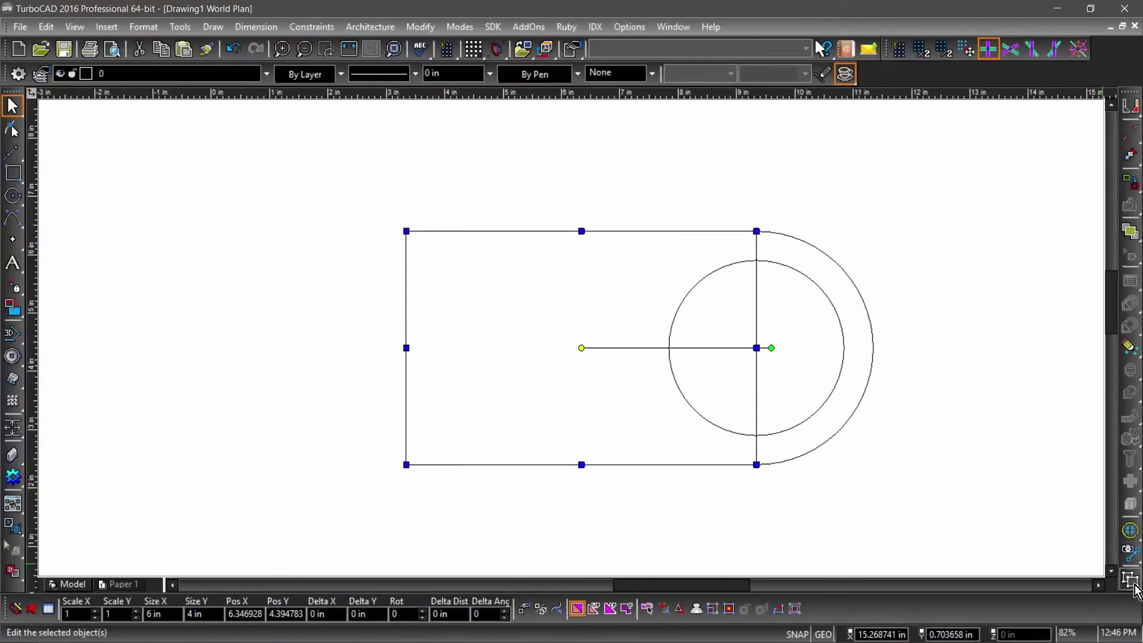
{"action": "left_click", "coordinate": [563, 310]}
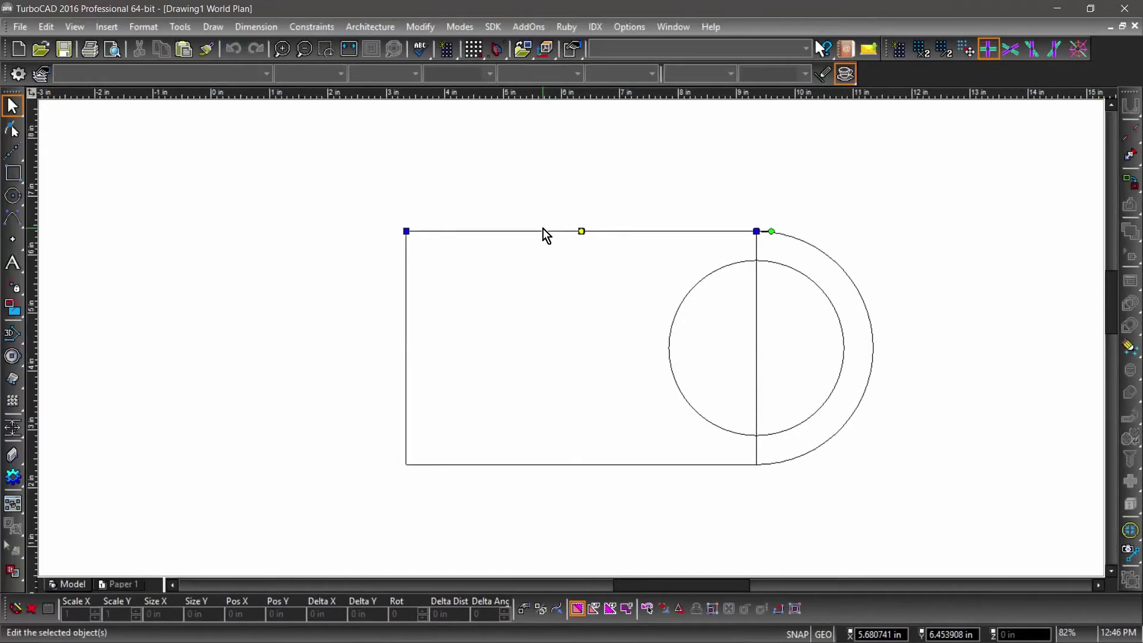
{"action": "left_click", "coordinate": [543, 231]}
{"action": "left_click", "coordinate": [407, 337]}
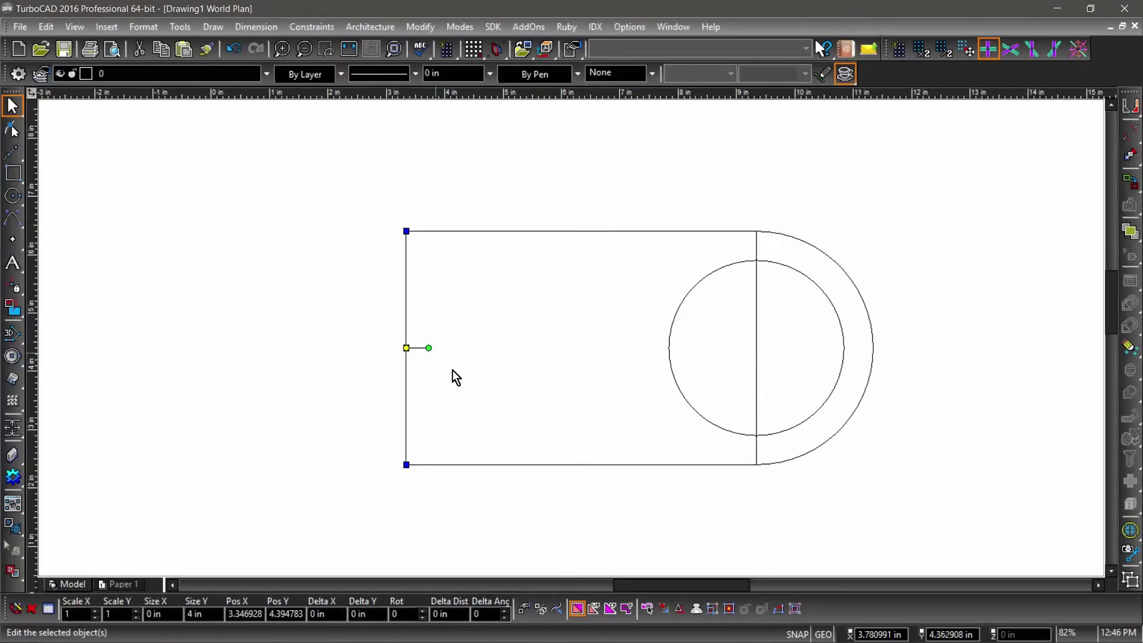
{"action": "left_click", "coordinate": [527, 464]}
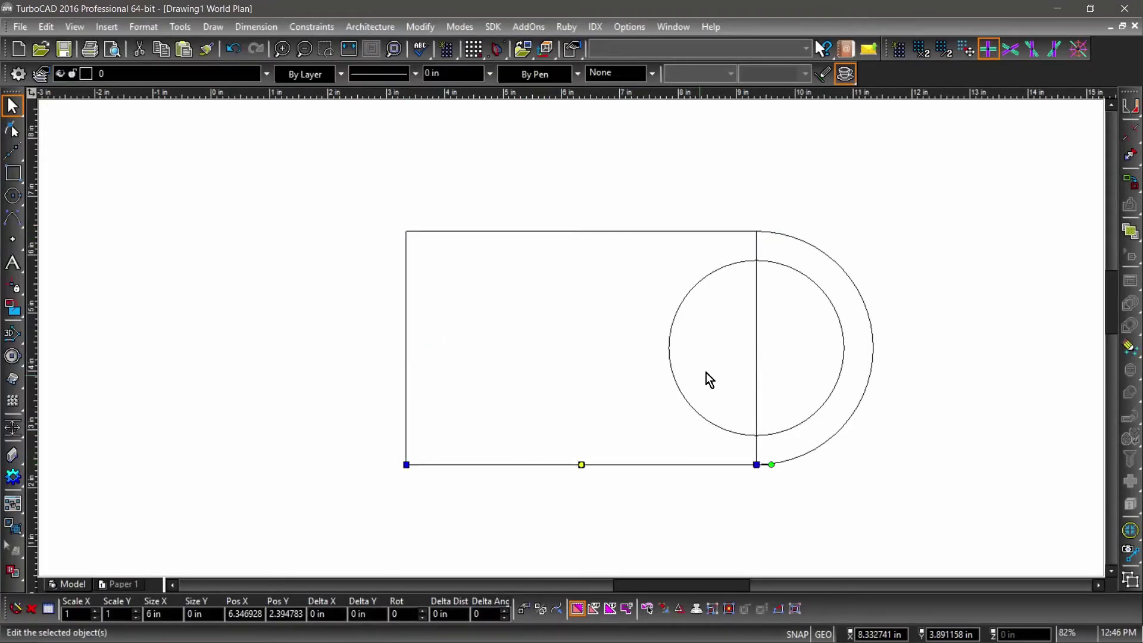
{"action": "left_click", "coordinate": [753, 345]}
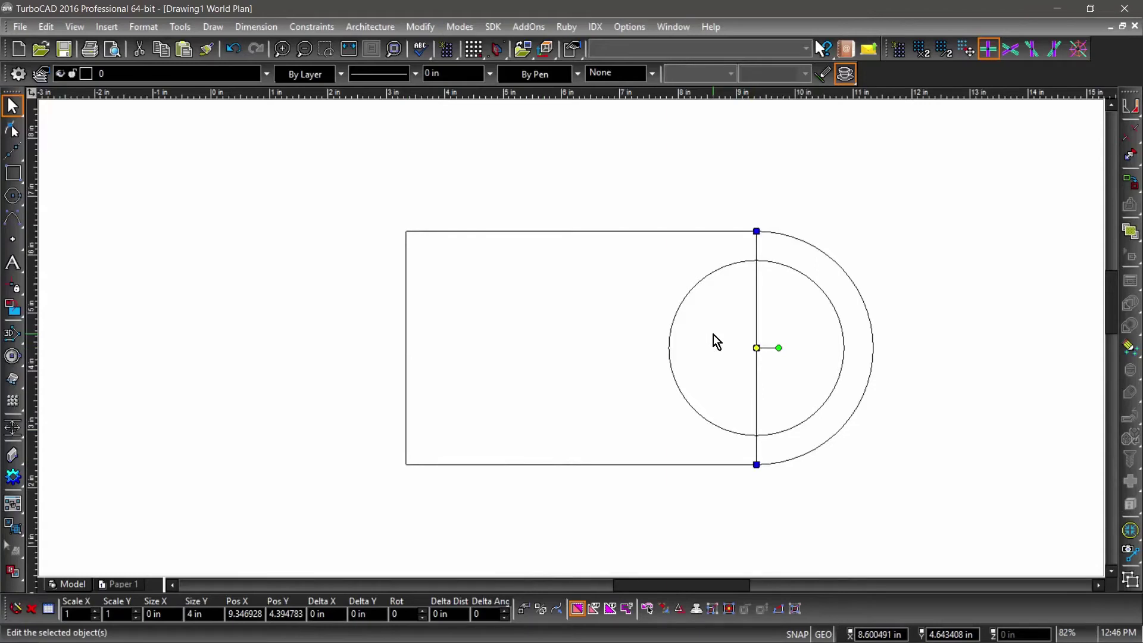
{"action": "key", "text": "Delete"}
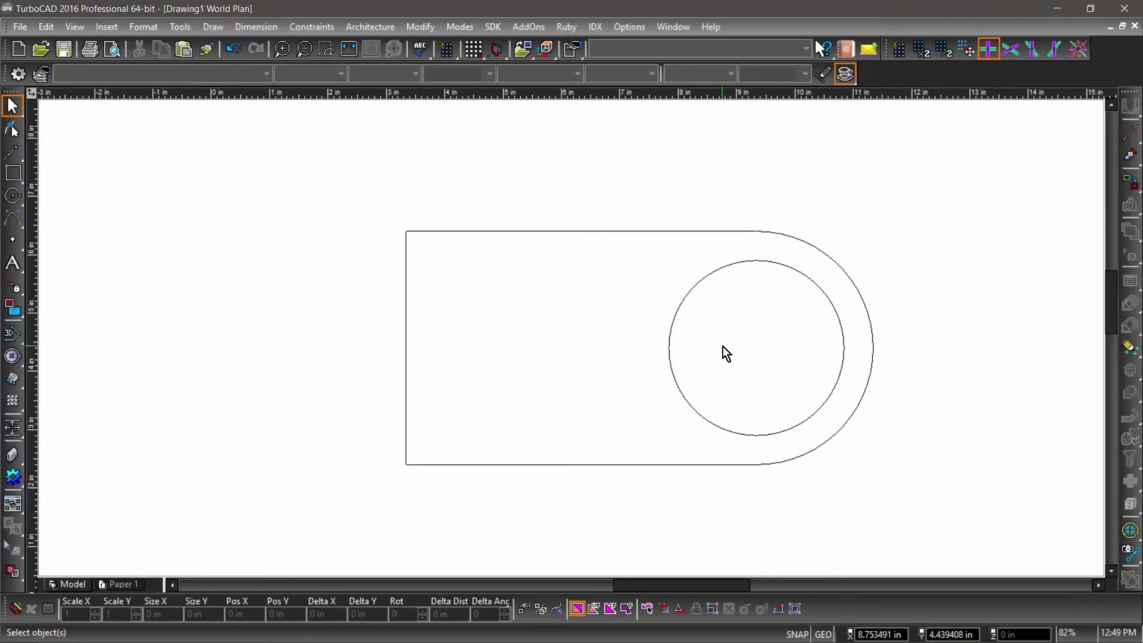
Join the top, left and bottom edges and end arc into one 8 x 4 in polyline with Auto joining.
{"action": "left_click", "coordinate": [1127, 188]}
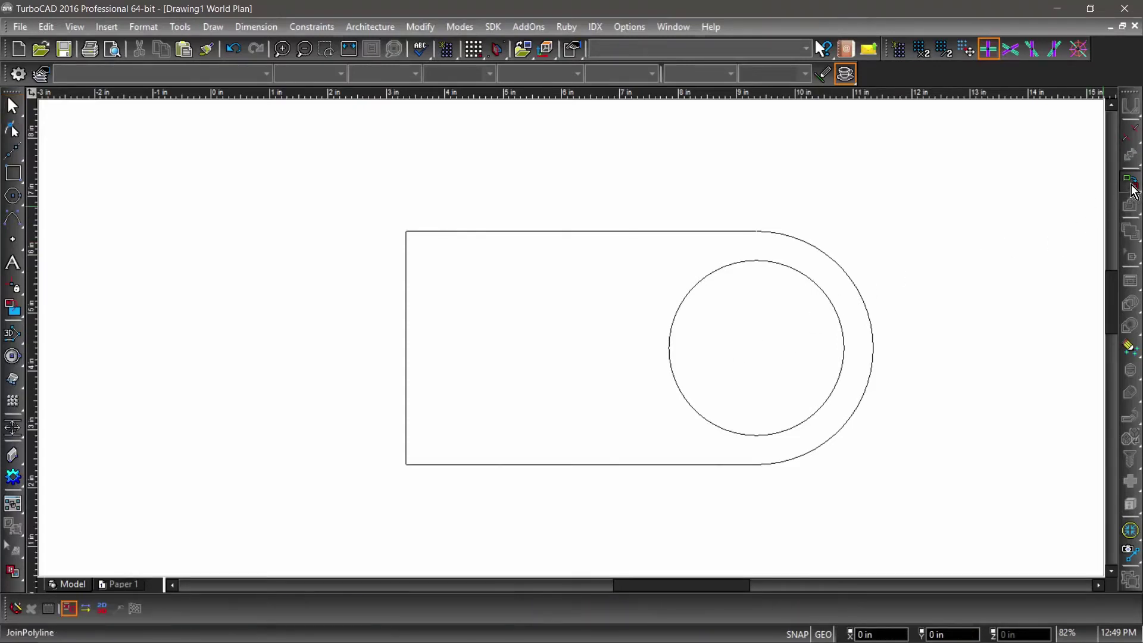
{"action": "left_click", "coordinate": [1132, 189]}
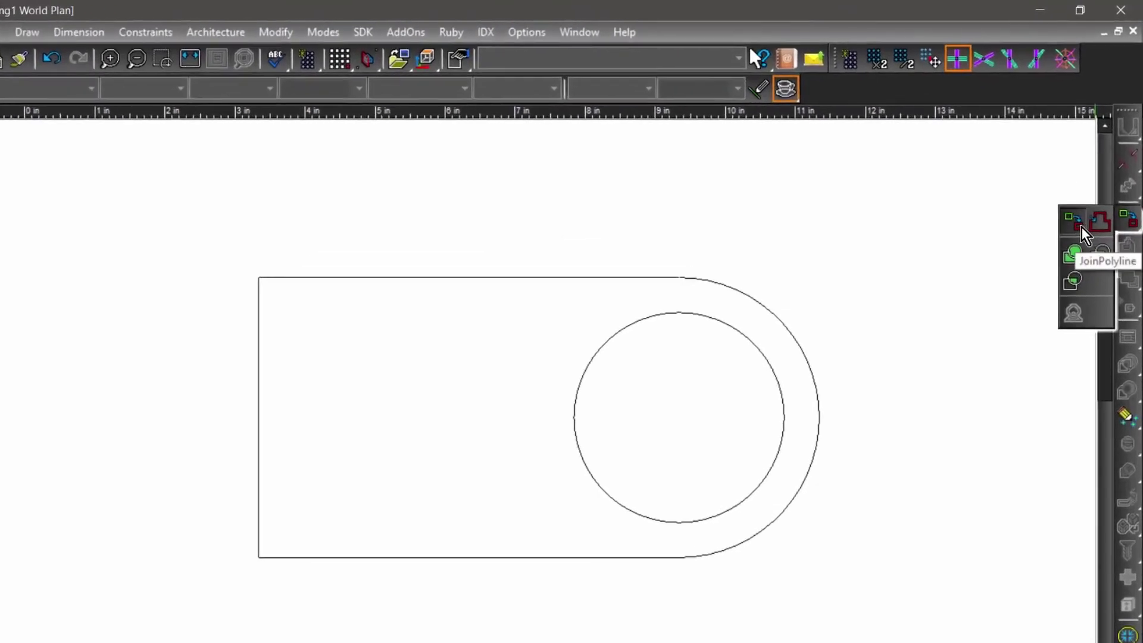
{"action": "left_click", "coordinate": [1082, 229]}
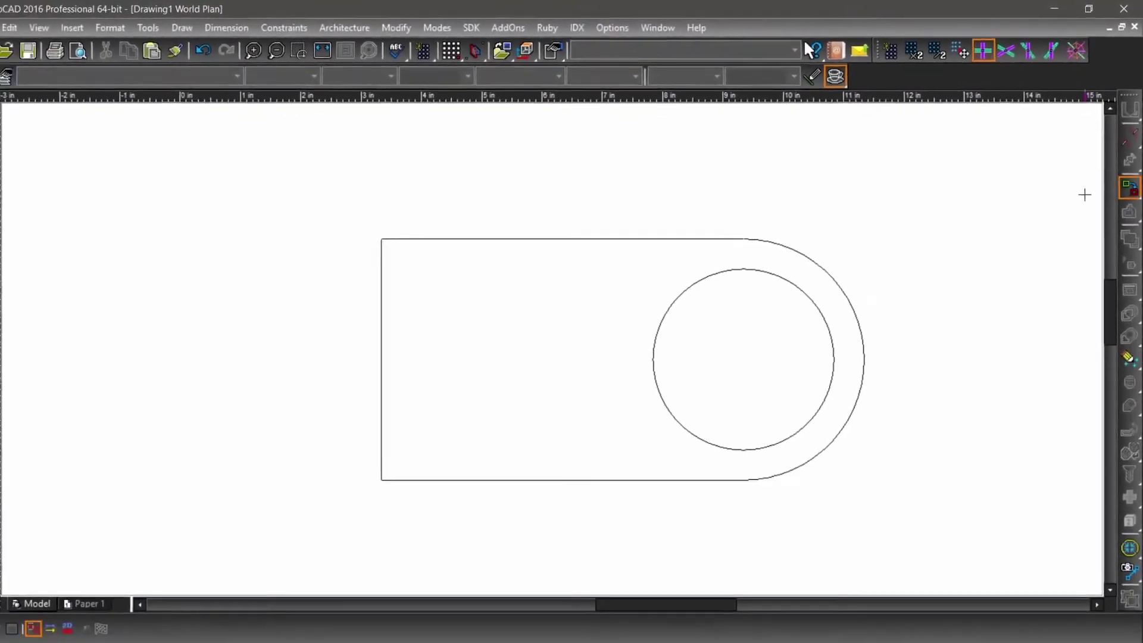
{"action": "right_click", "coordinate": [539, 334]}
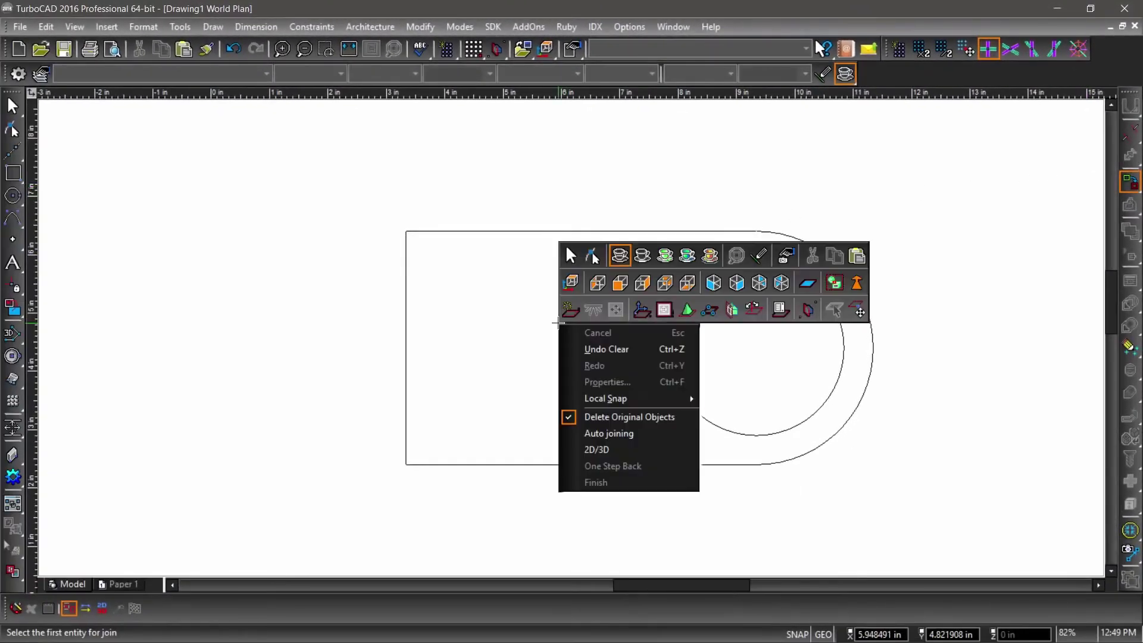
{"action": "left_click", "coordinate": [600, 435]}
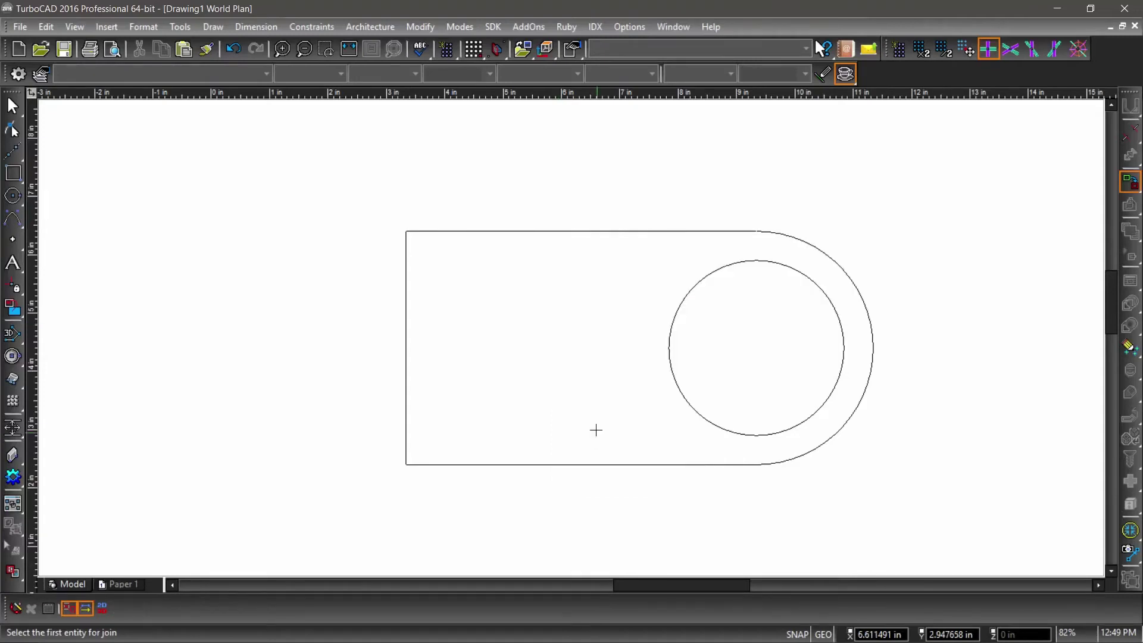
{"action": "left_click", "coordinate": [574, 231]}
{"action": "left_click", "coordinate": [574, 231]}
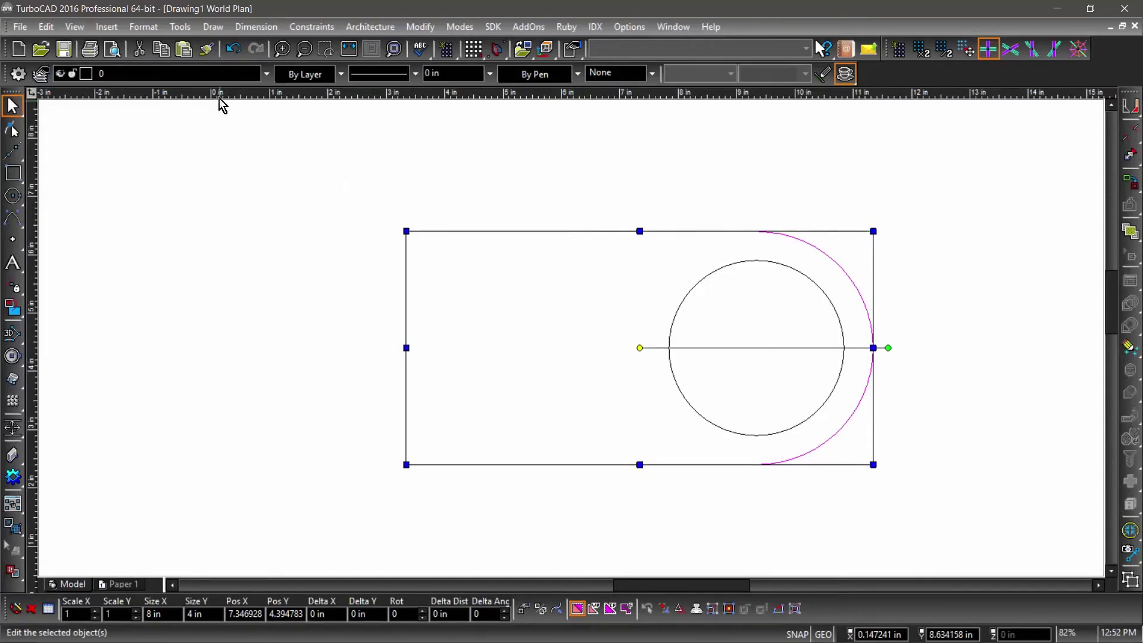
Open the Selection Info palette and dock it on the right side.
{"action": "left_click", "coordinate": [181, 30]}
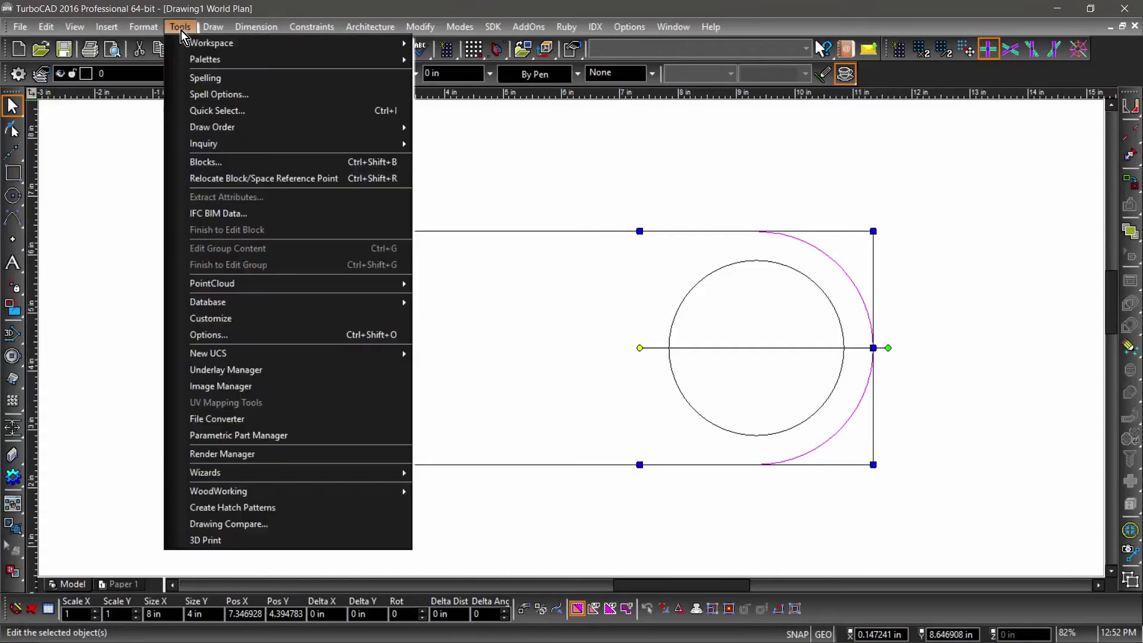
{"action": "mouse_move", "coordinate": [191, 55]}
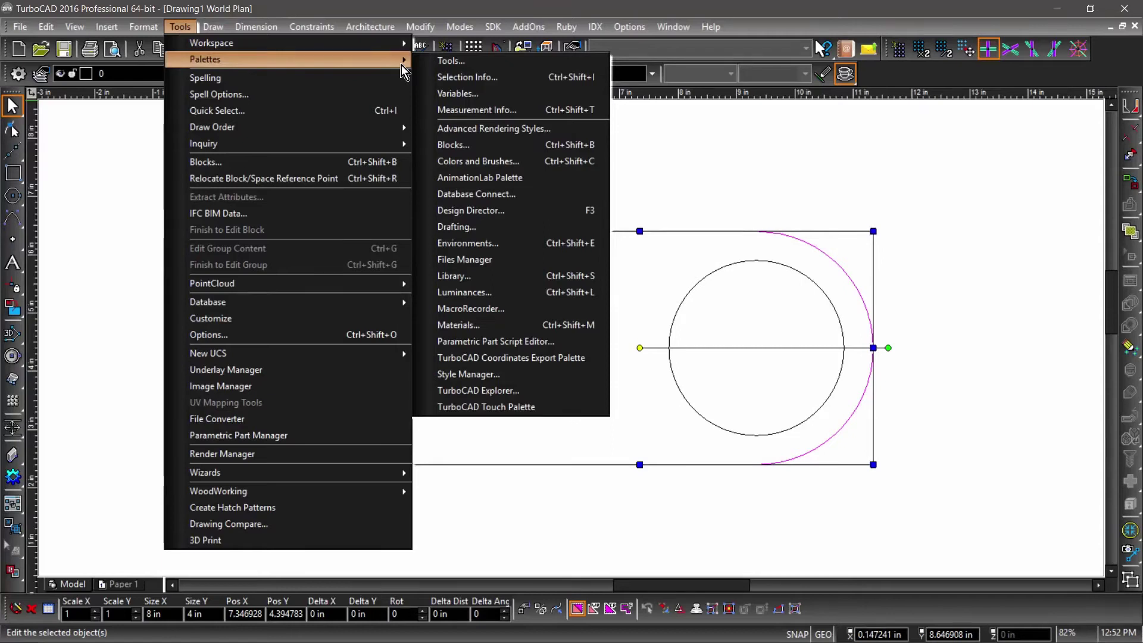
{"action": "left_click", "coordinate": [450, 77]}
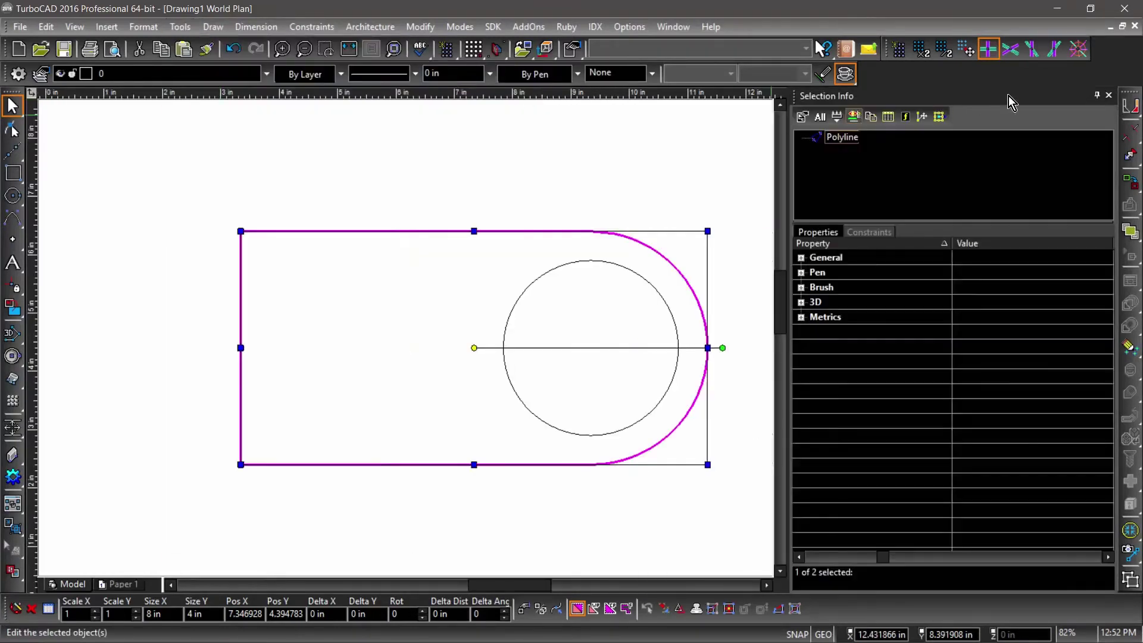
{"action": "left_click", "coordinate": [1093, 94]}
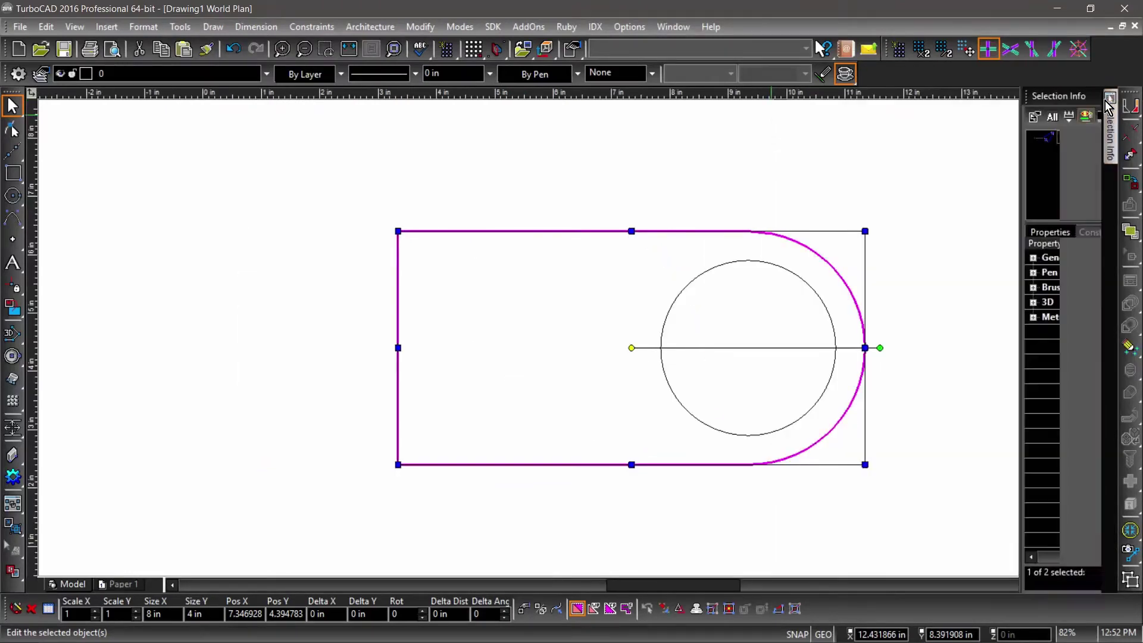
{"action": "mouse_move", "coordinate": [1085, 95]}
{"action": "left_mouse_down"}
{"action": "mouse_move", "coordinate": [943, 99]}
{"action": "mouse_move", "coordinate": [583, 153]}
{"action": "mouse_move", "coordinate": [289, 162]}
{"action": "mouse_move", "coordinate": [629, 174]}
{"action": "mouse_move", "coordinate": [710, 160]}
{"action": "mouse_move", "coordinate": [937, 261]}
{"action": "mouse_move", "coordinate": [1065, 350]}
{"action": "mouse_move", "coordinate": [1102, 331]}
{"action": "left_mouse_up"}
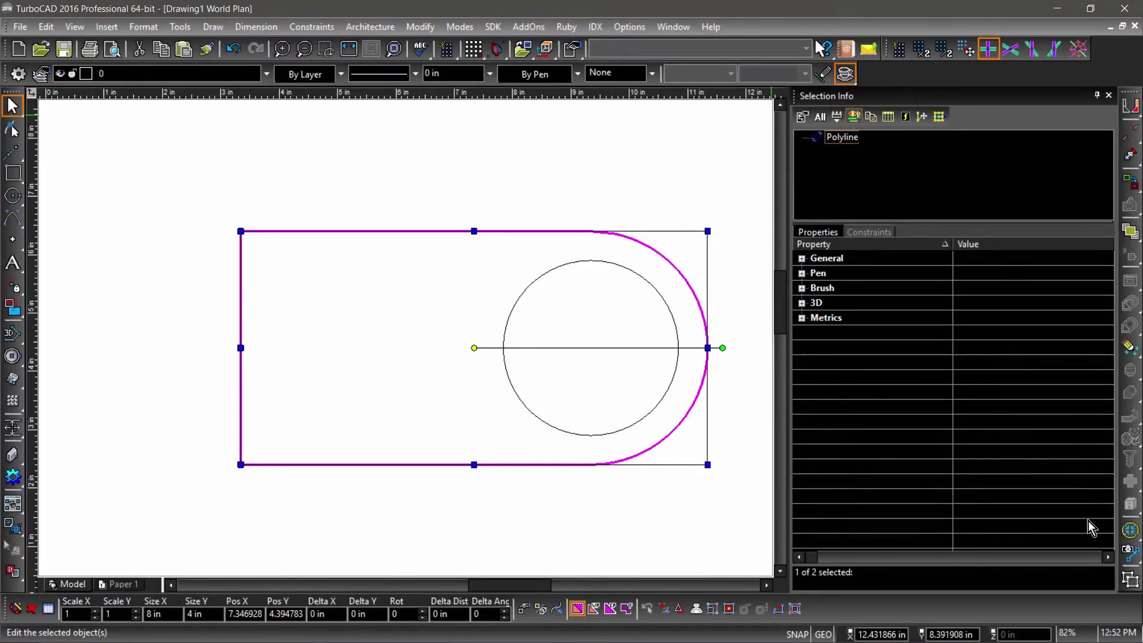
Join the slot outline's arc and polyline pieces into a single entity.
{"action": "left_click", "coordinate": [1130, 578]}
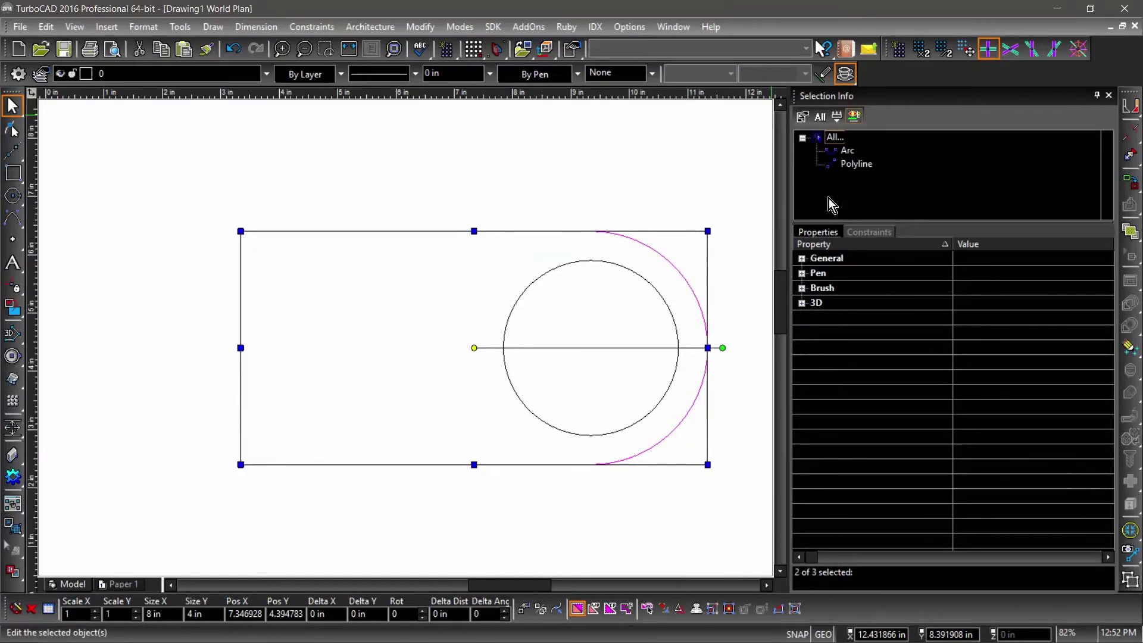
{"action": "left_click", "coordinate": [1130, 180]}
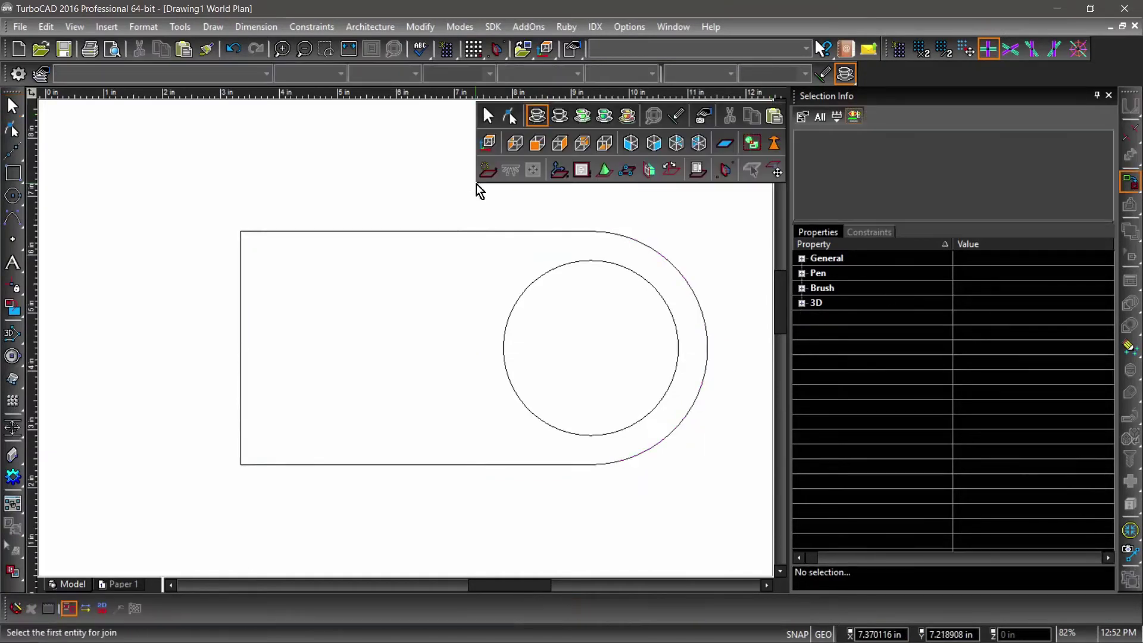
{"action": "left_click", "coordinate": [485, 231]}
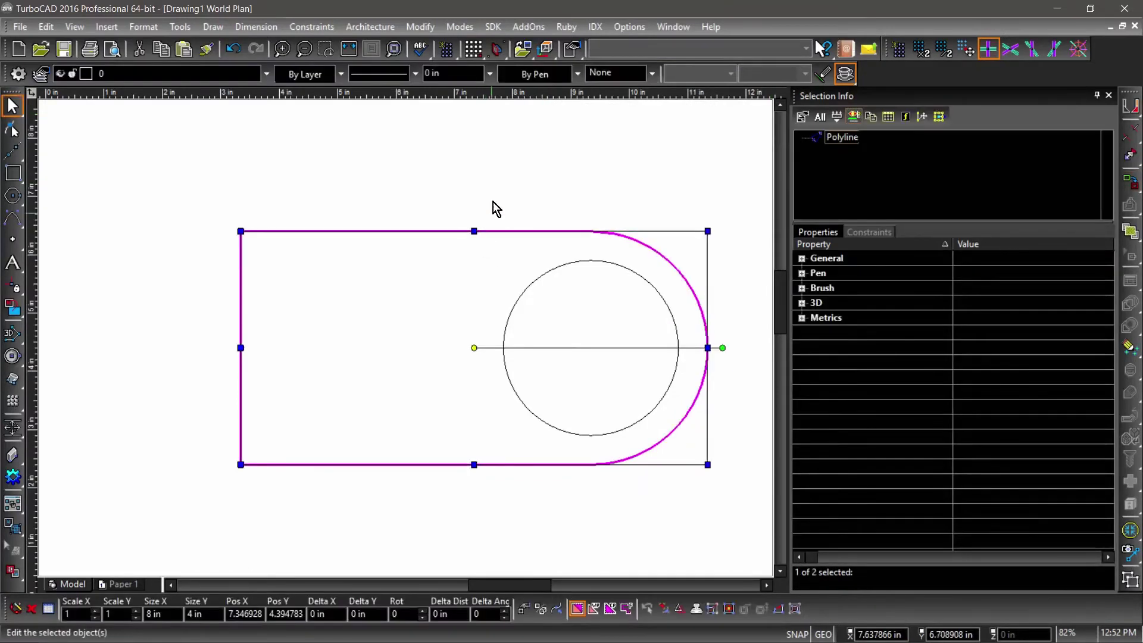
{"action": "left_click", "coordinate": [492, 199]}
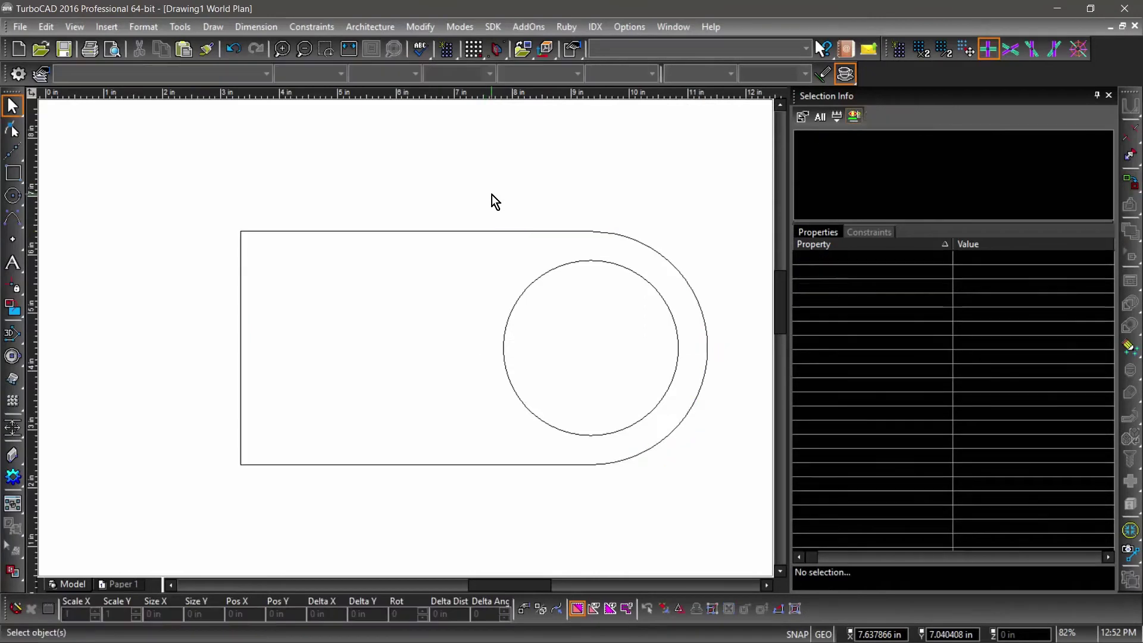
Save the drawing as Quick_start.tcw in the Drawings folder.
{"action": "left_click", "coordinate": [60, 53]}
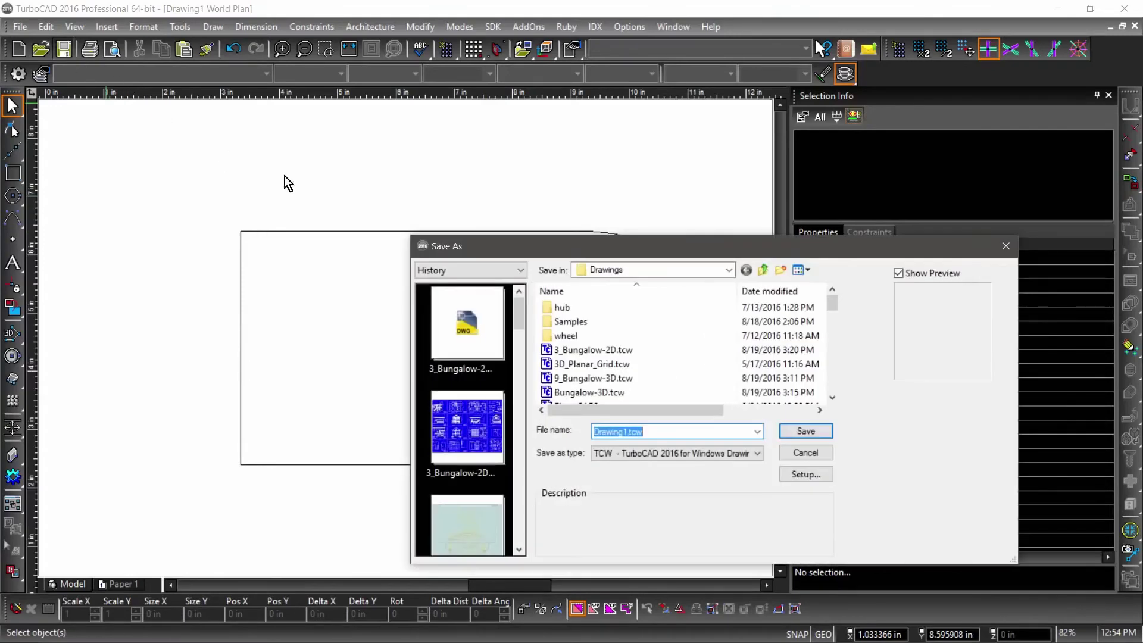
{"action": "type", "text": "Quick_start"}
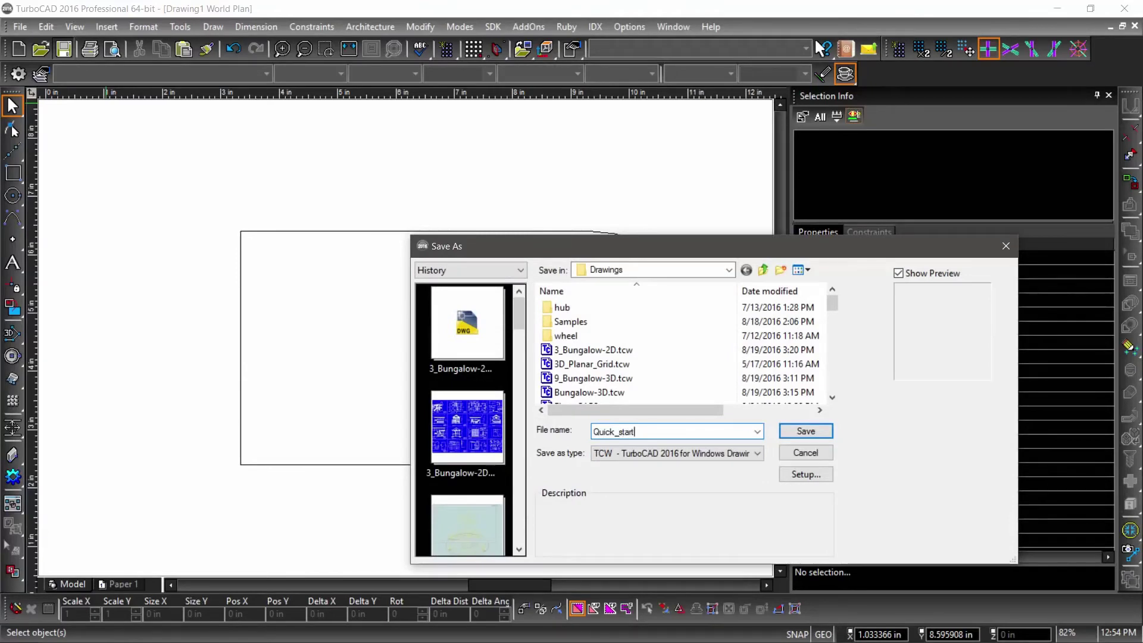
{"action": "key", "text": "Return"}
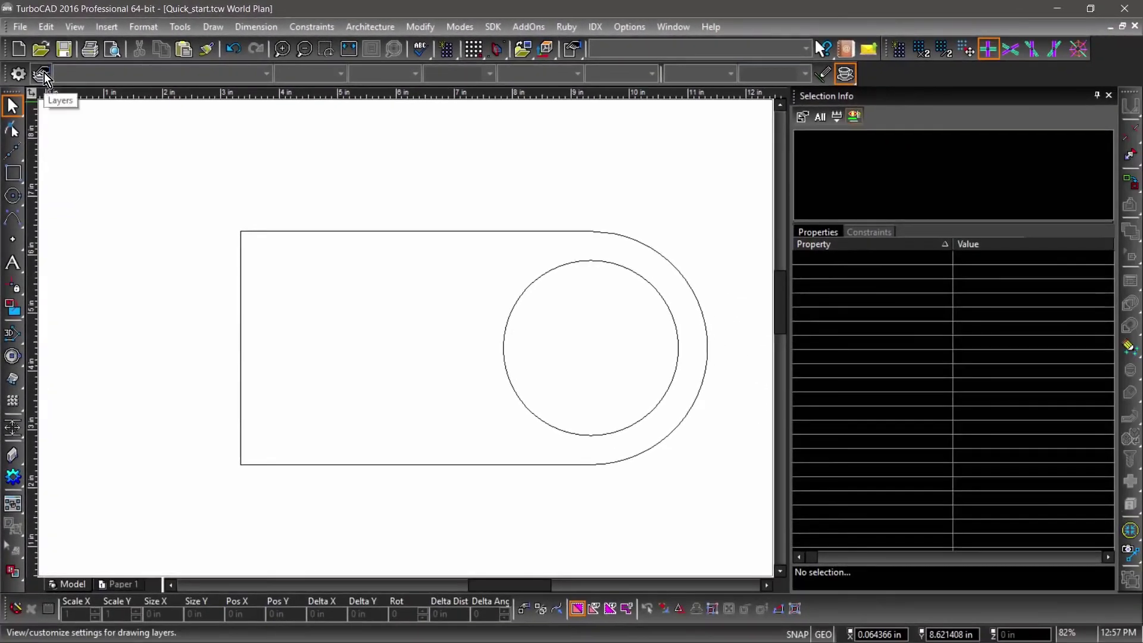
Open the Layer palette and dock it alongside Selection Info.
{"action": "left_click", "coordinate": [45, 72]}
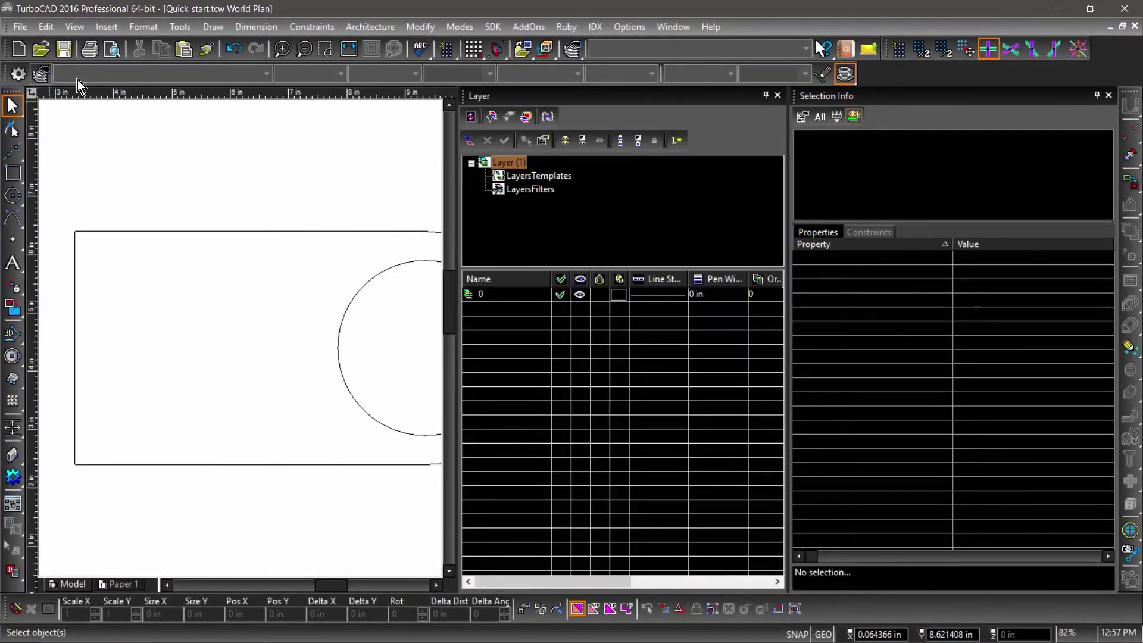
{"action": "mouse_move", "coordinate": [513, 99]}
{"action": "left_mouse_down"}
{"action": "mouse_move", "coordinate": [850, 275]}
{"action": "mouse_move", "coordinate": [971, 352]}
{"action": "mouse_move", "coordinate": [959, 346]}
{"action": "left_mouse_up"}
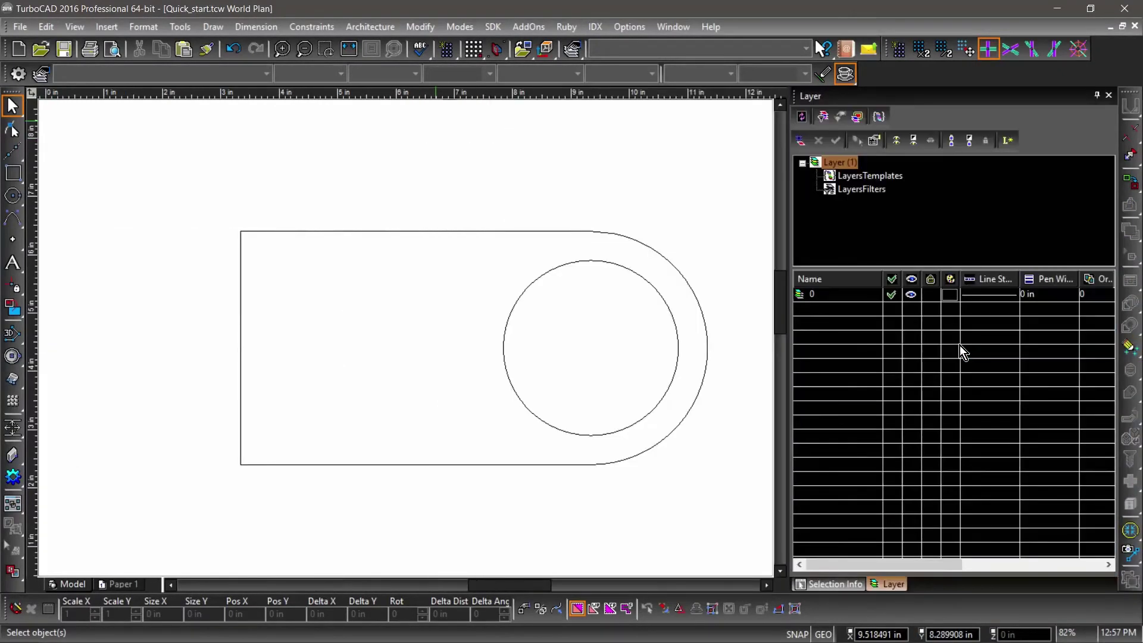
{"action": "left_click", "coordinate": [843, 588]}
{"action": "left_click", "coordinate": [875, 586]}
{"action": "left_click", "coordinate": [845, 584]}
{"action": "left_click", "coordinate": [874, 586]}
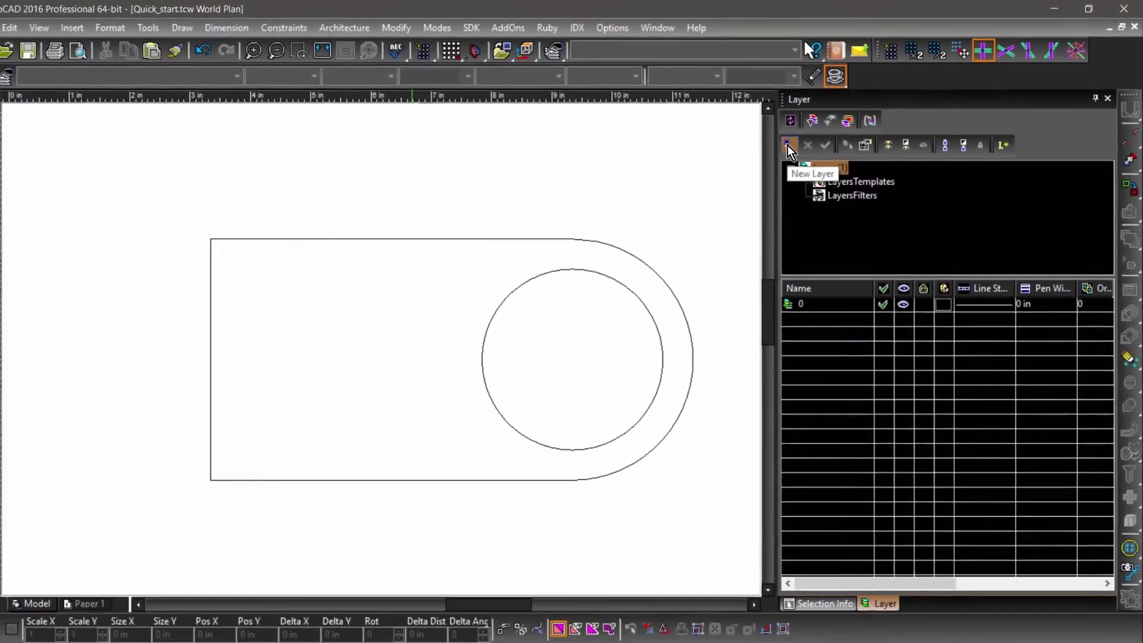
Create two new layers named 2D and 3D.
{"action": "left_click", "coordinate": [730, 167]}
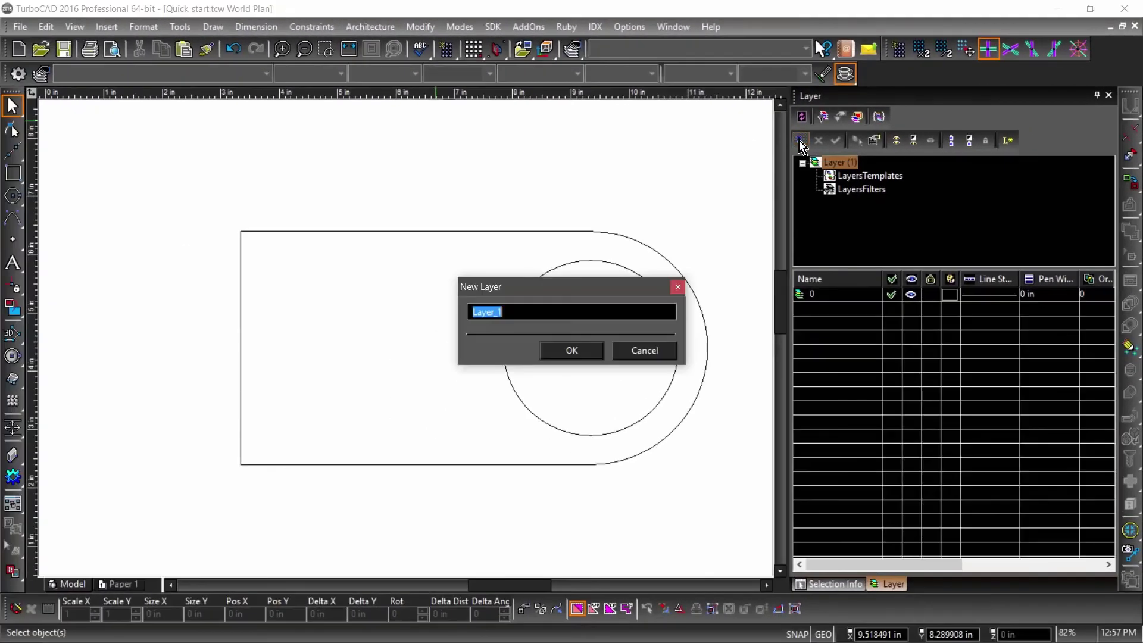
{"action": "type", "text": "2D"}
{"action": "left_click", "coordinate": [584, 348]}
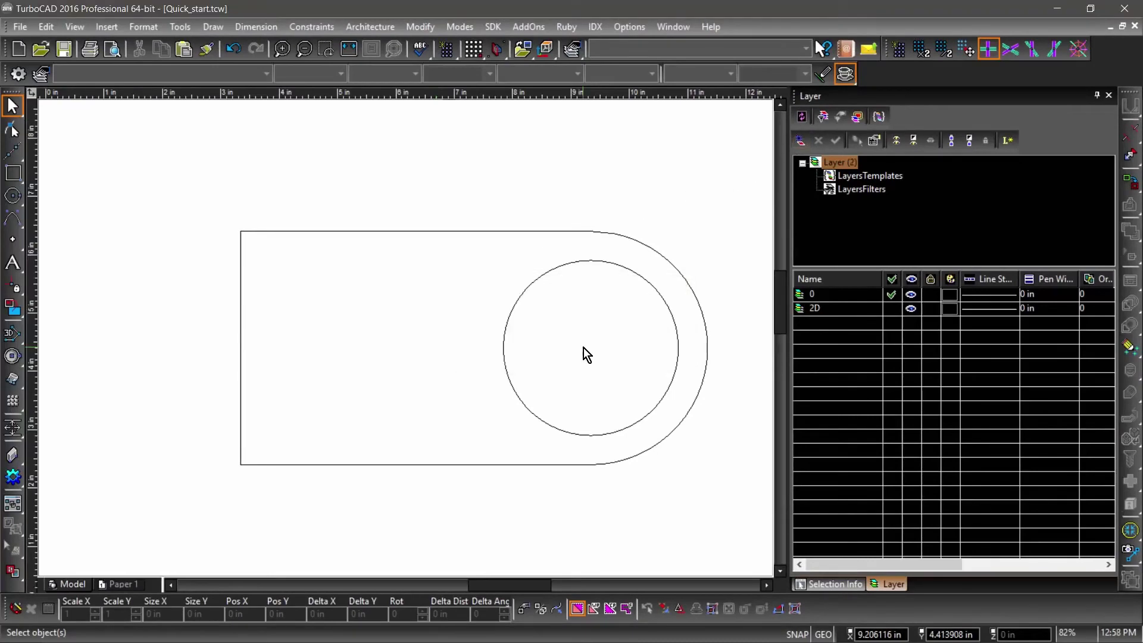
{"action": "left_click", "coordinate": [798, 142]}
{"action": "type", "text": "3D"}
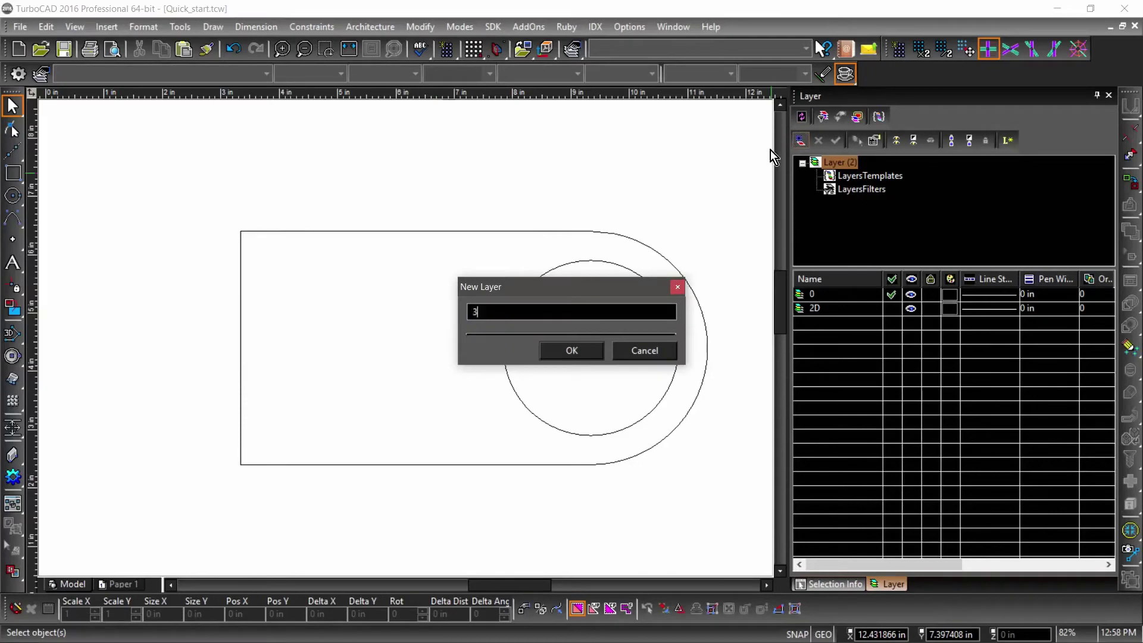
{"action": "left_click", "coordinate": [572, 350]}
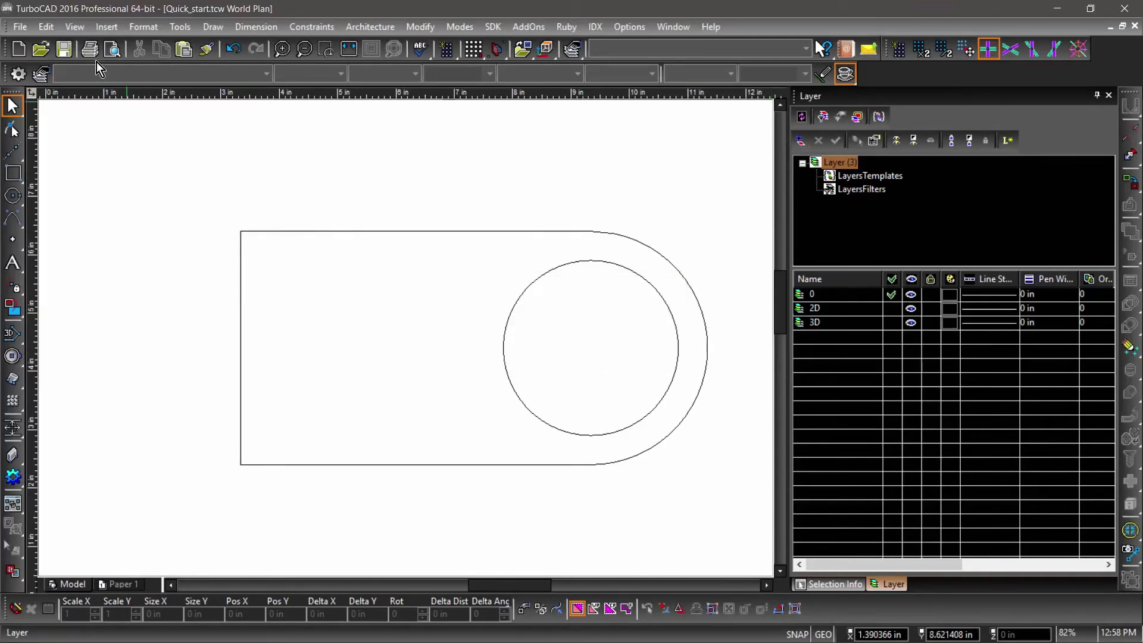
Select all objects, put them on layer 2D, and make 2D the current layer.
{"action": "left_click", "coordinate": [57, 27]}
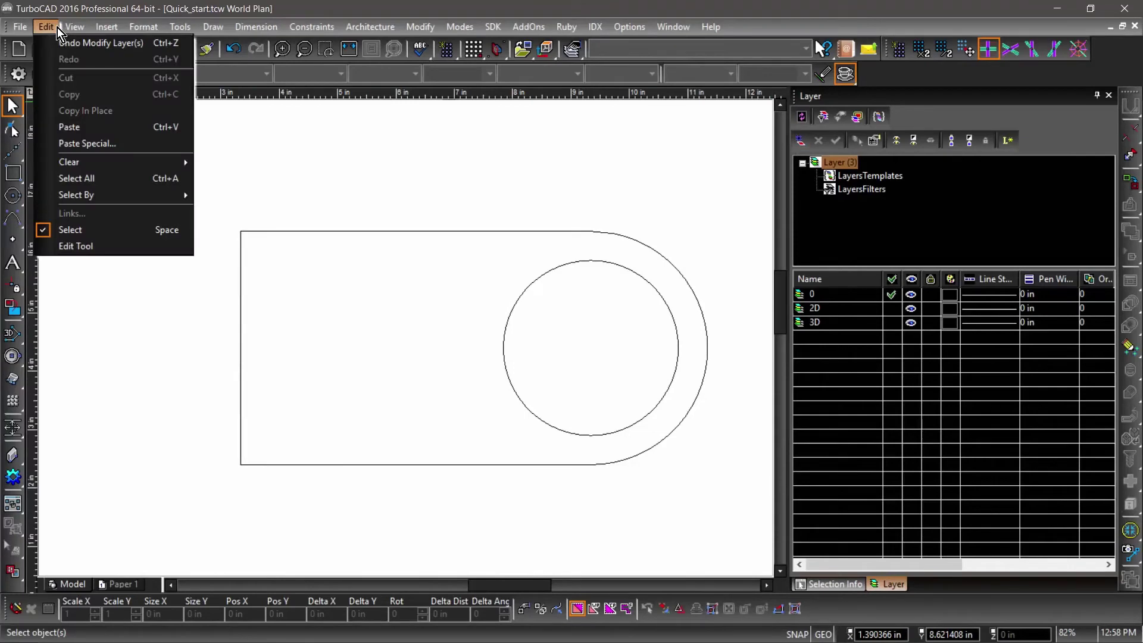
{"action": "left_click", "coordinate": [86, 178]}
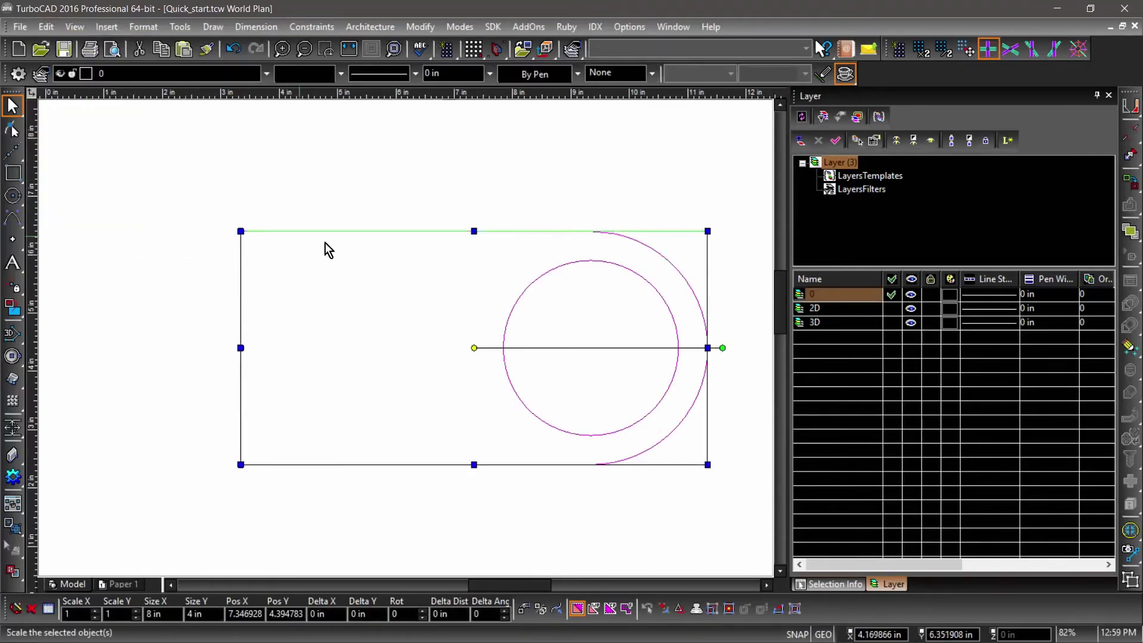
{"action": "left_click", "coordinate": [892, 309]}
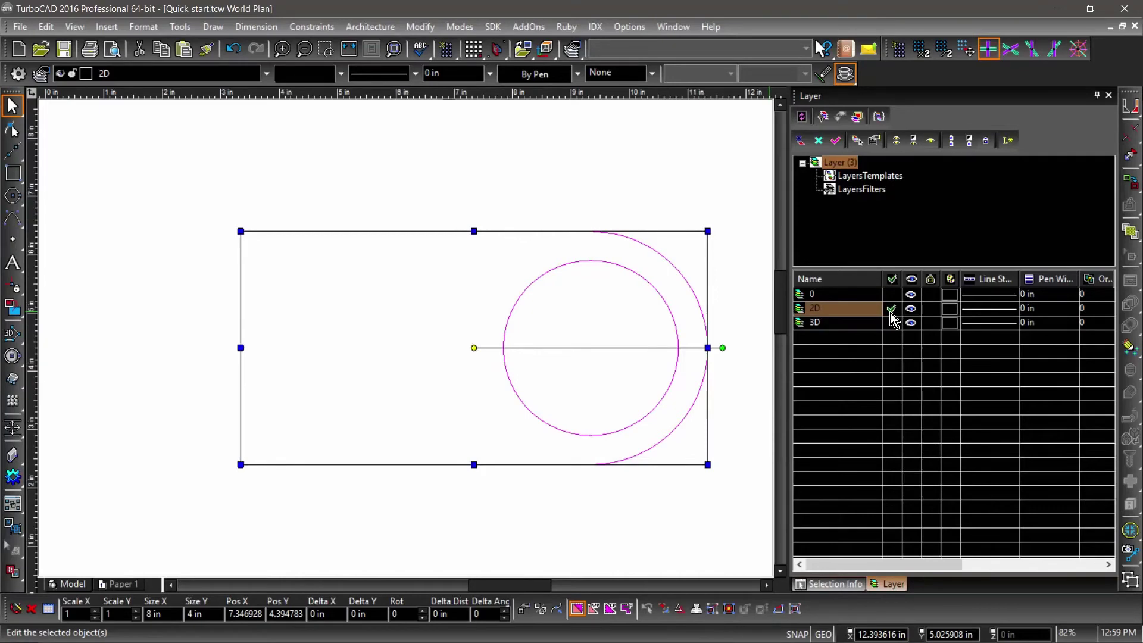
{"action": "key", "text": "Escape"}
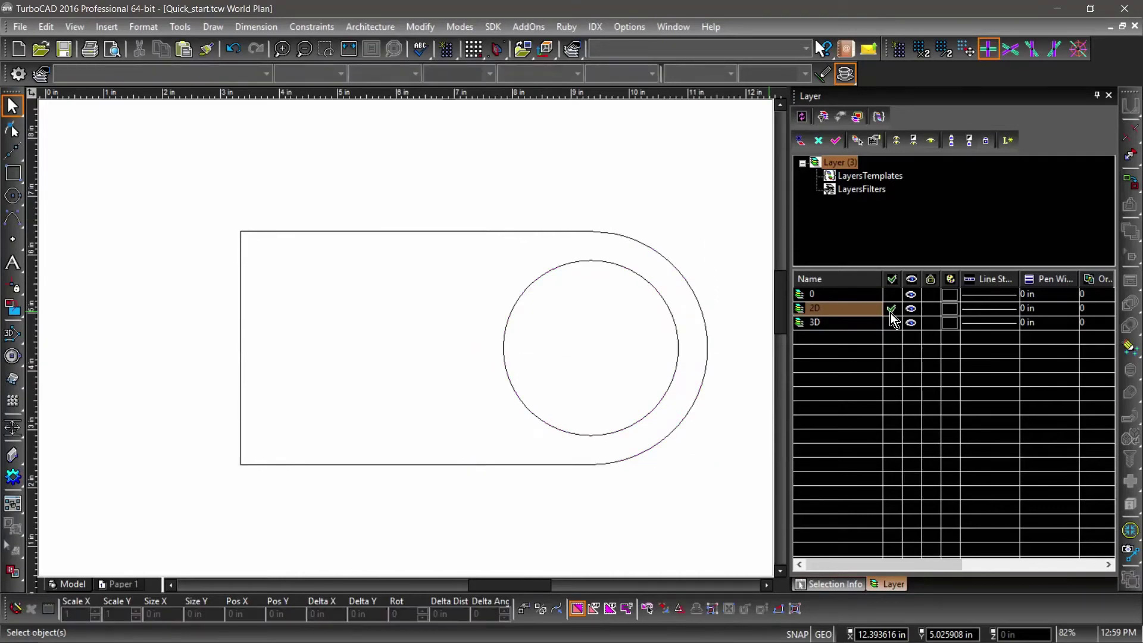
Colour layer 2D Coral orange and set the inner circle's colour to By Layer.
{"action": "left_click", "coordinate": [953, 313]}
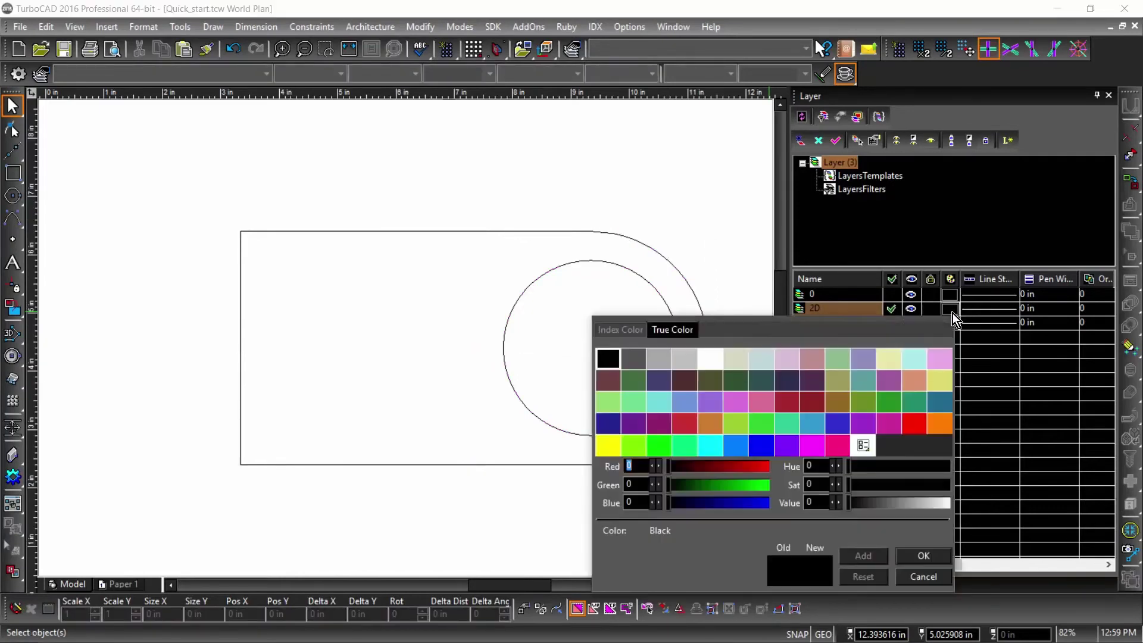
{"action": "left_click", "coordinate": [939, 422]}
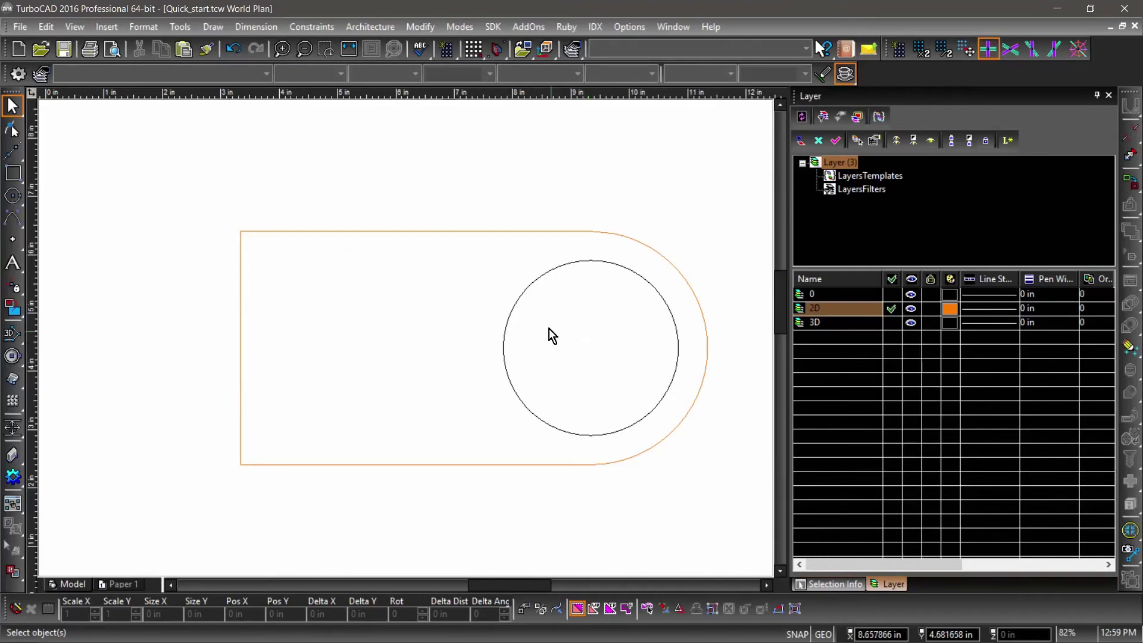
{"action": "left_click", "coordinate": [513, 318]}
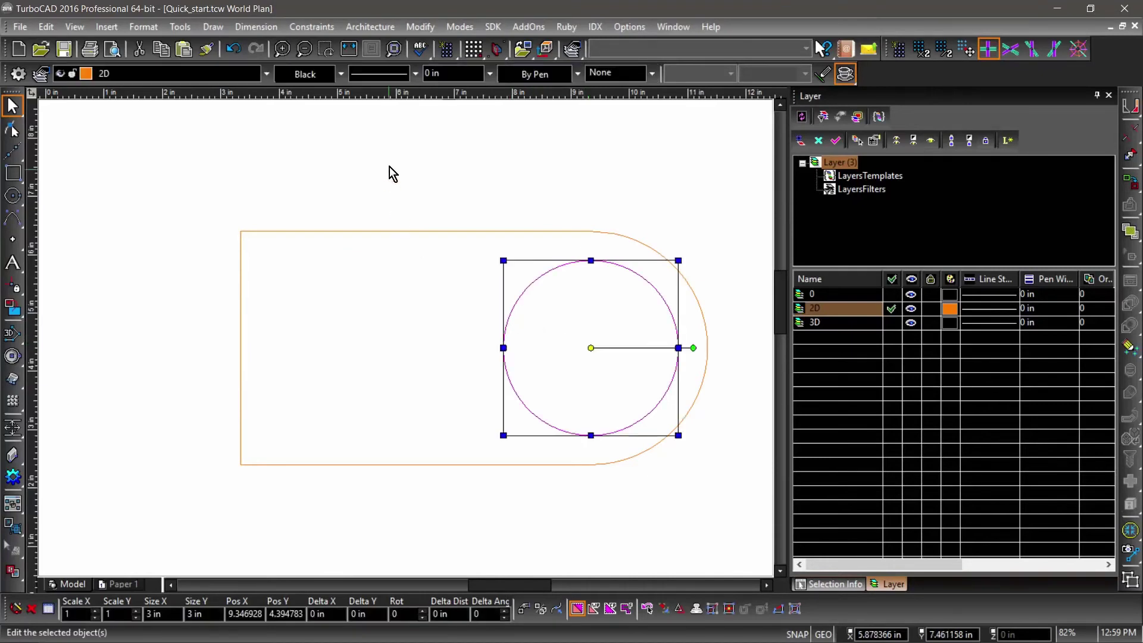
{"action": "left_click", "coordinate": [343, 74]}
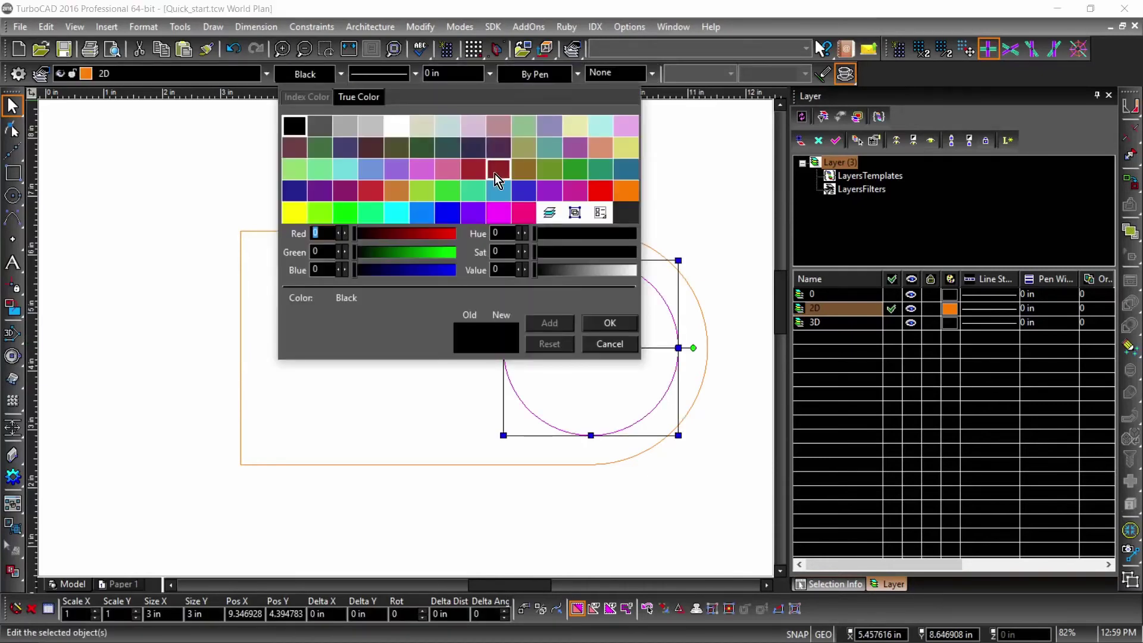
{"action": "left_click", "coordinate": [554, 218]}
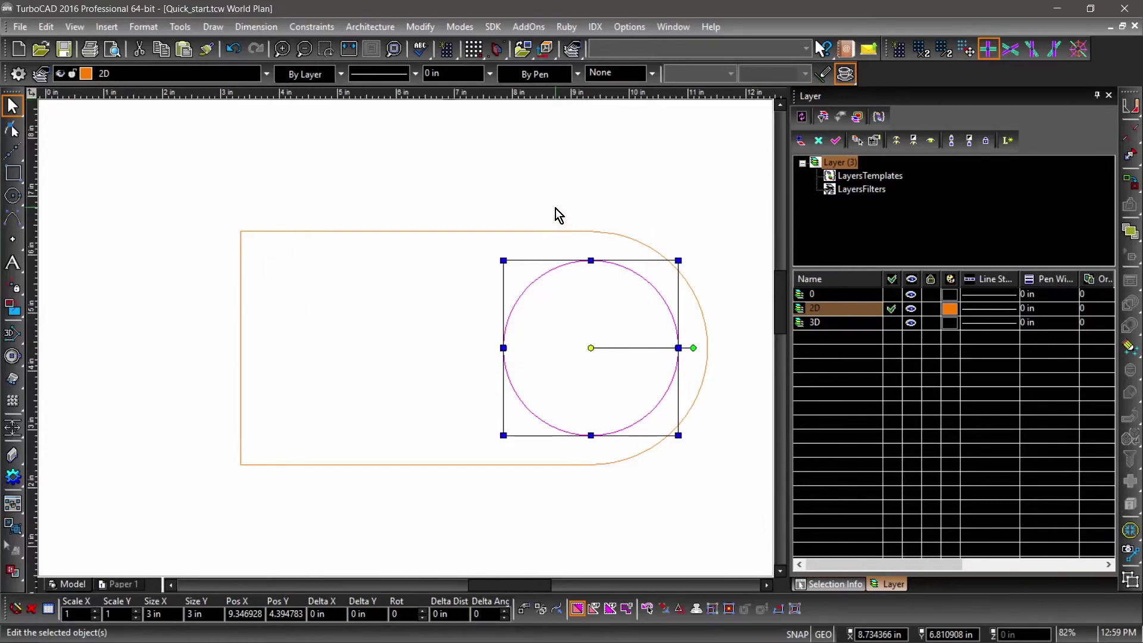
{"action": "left_click", "coordinate": [555, 208]}
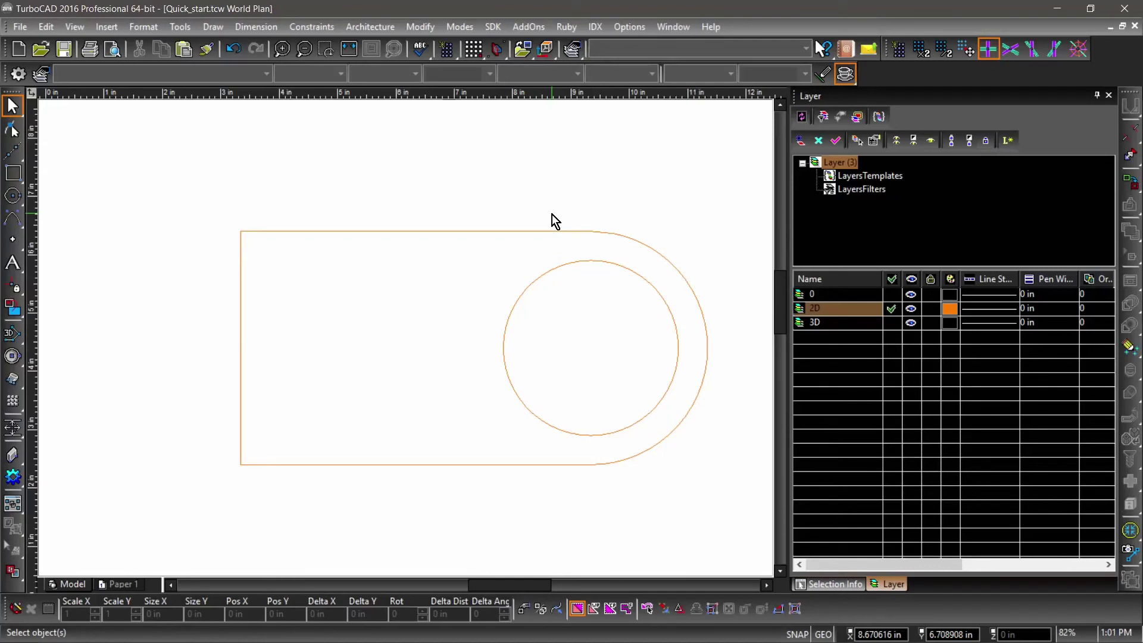
Switch to Isometric SE view, start Simple Extrude, and make layer 3D current.
{"action": "right_click", "coordinate": [347, 332]}
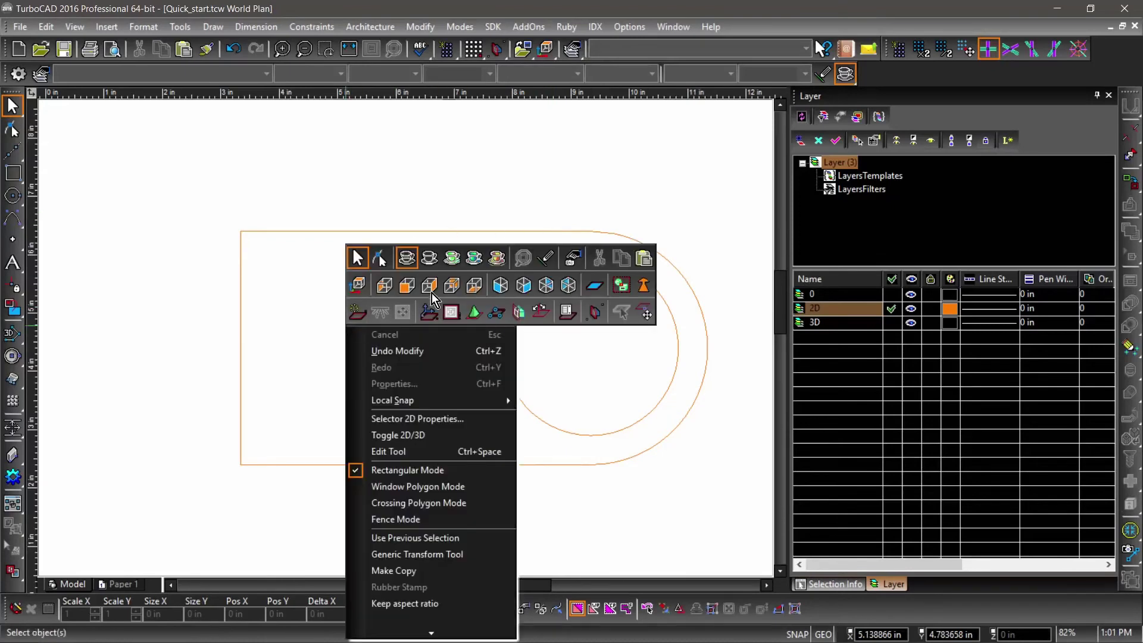
{"action": "left_click", "coordinate": [524, 287]}
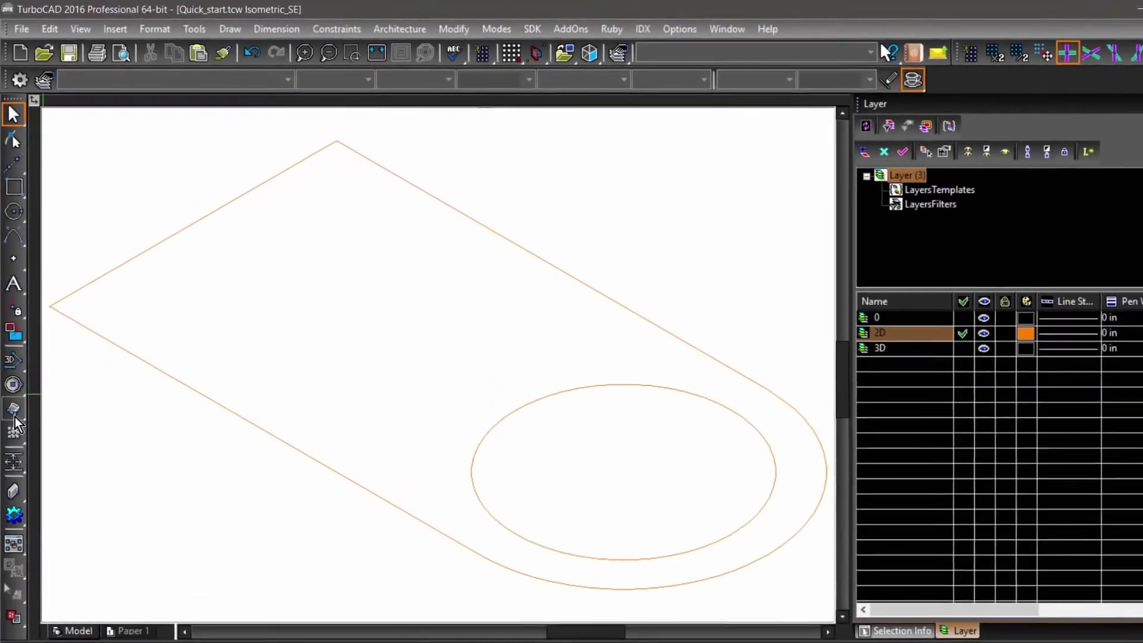
{"action": "left_click", "coordinate": [12, 387]}
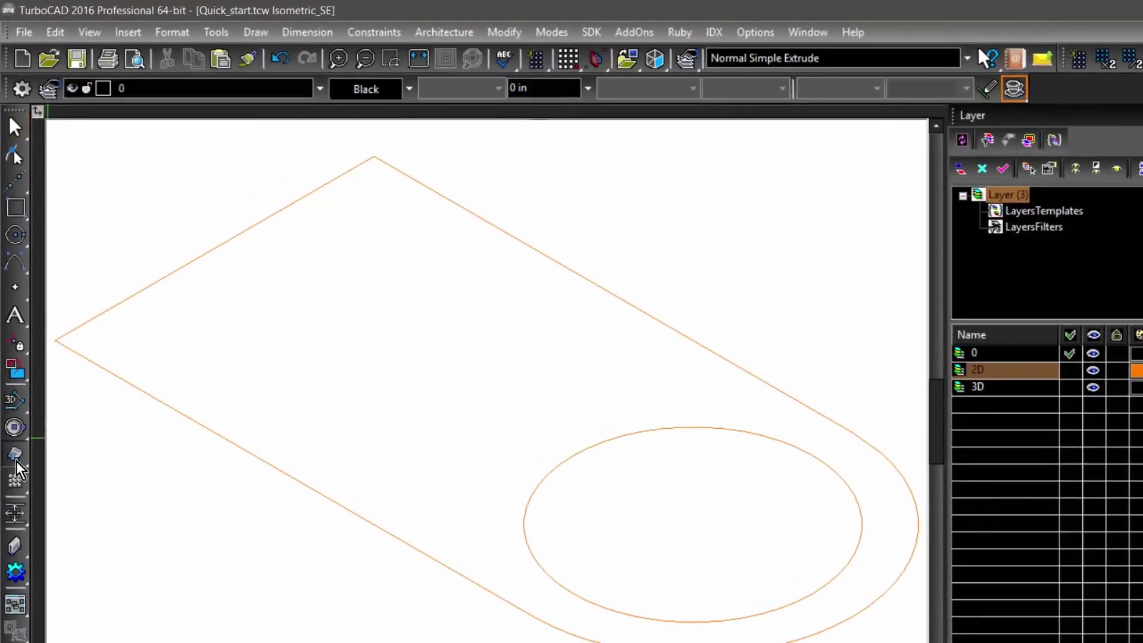
{"action": "left_click", "coordinate": [320, 89]}
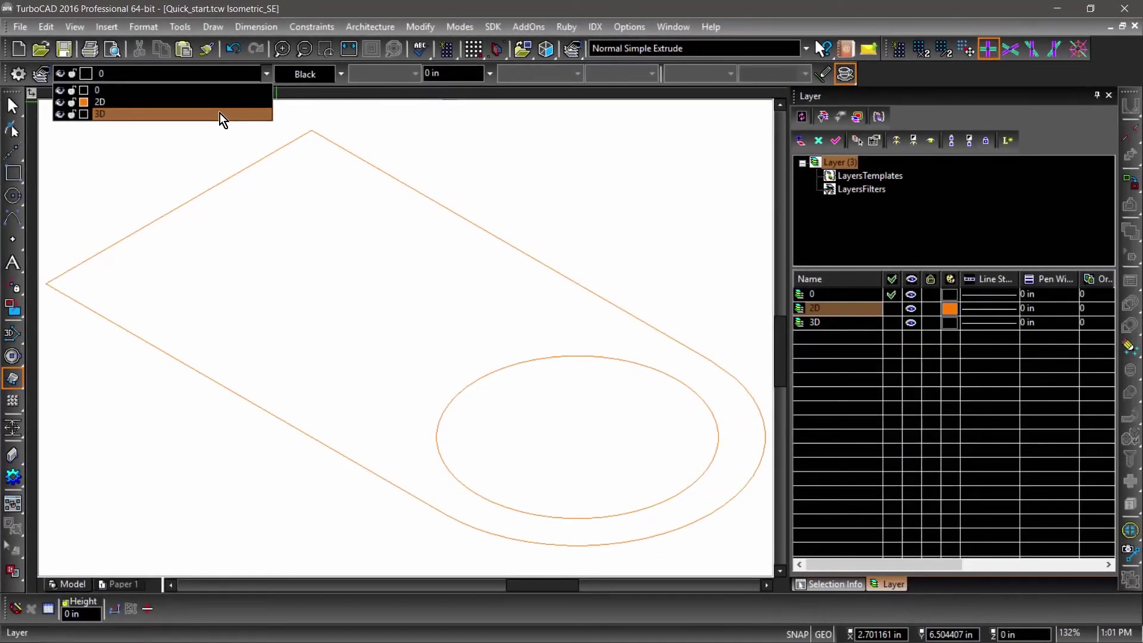
{"action": "left_click", "coordinate": [263, 136]}
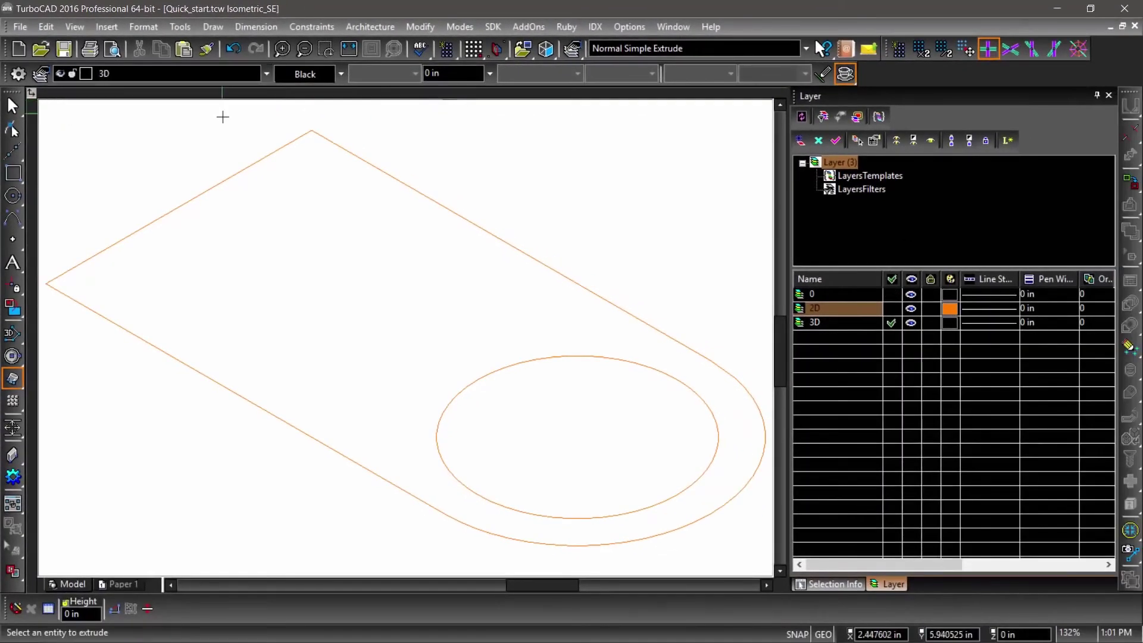
Extrude the inner circle into a cylinder, then toggle layers 2D and 3D visibility to check.
{"action": "left_click", "coordinate": [451, 403]}
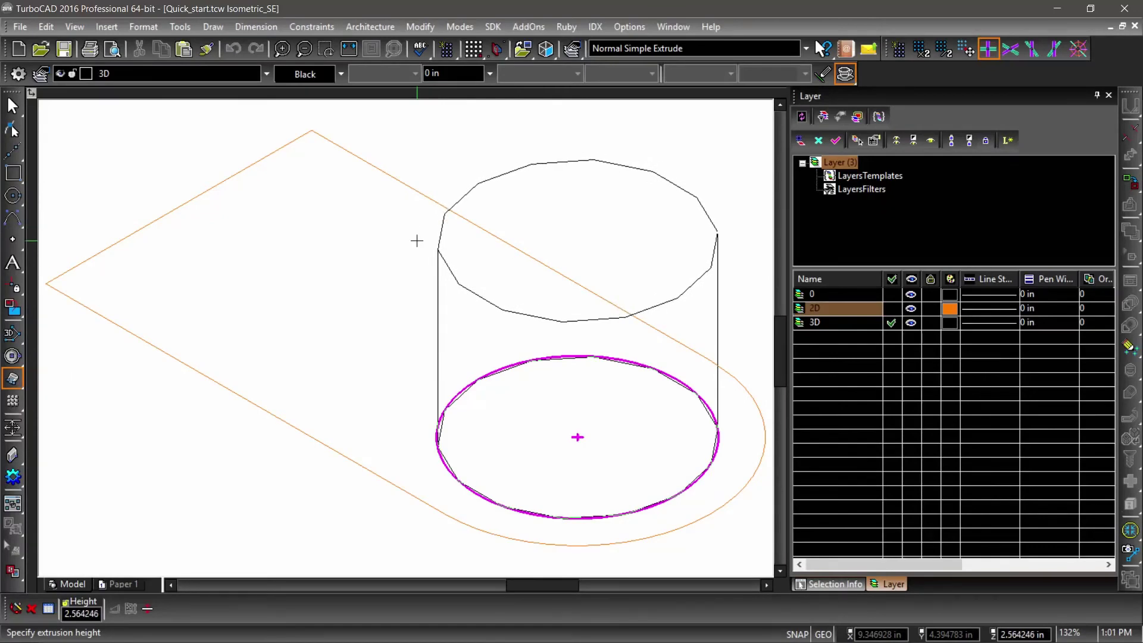
{"action": "left_click", "coordinate": [417, 240]}
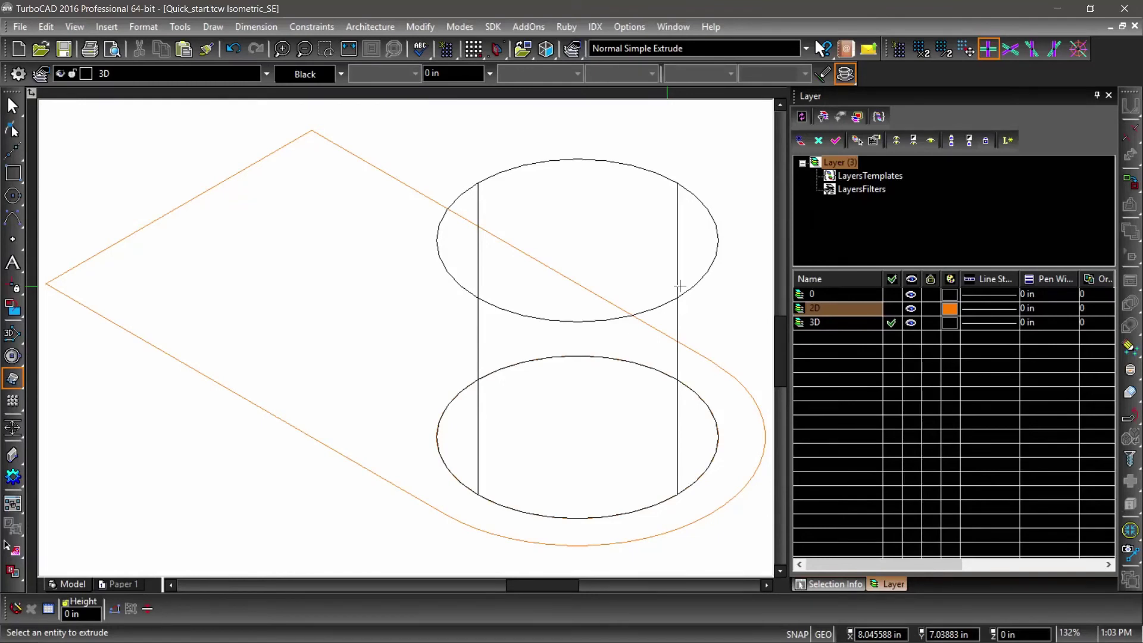
{"action": "left_click", "coordinate": [915, 309]}
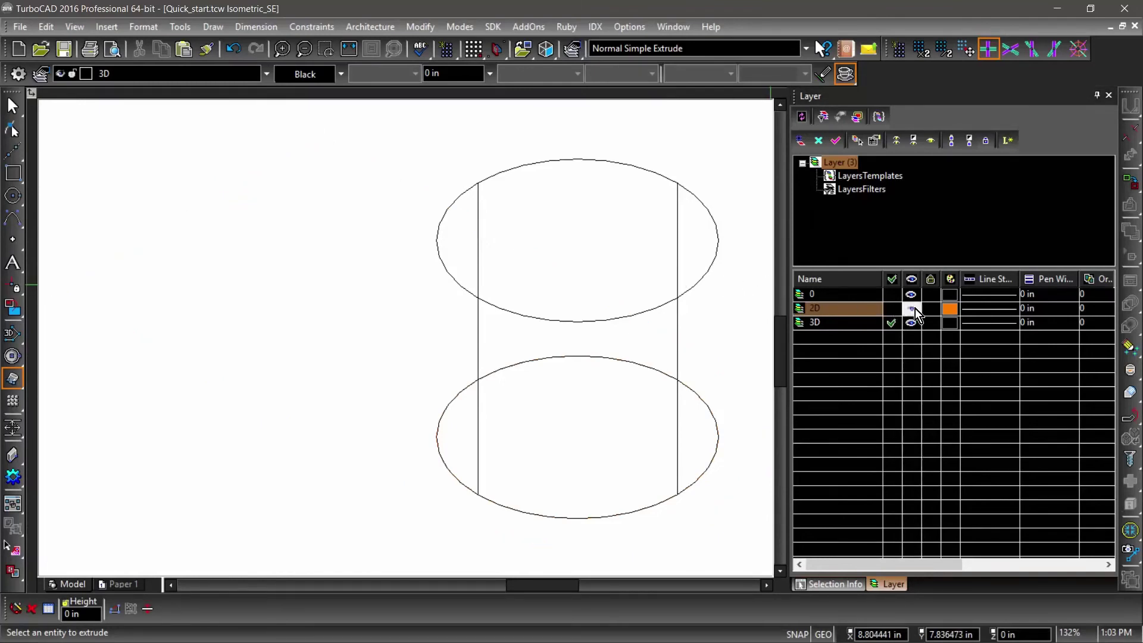
{"action": "left_click", "coordinate": [916, 309]}
{"action": "left_click", "coordinate": [912, 324]}
{"action": "left_click", "coordinate": [912, 324]}
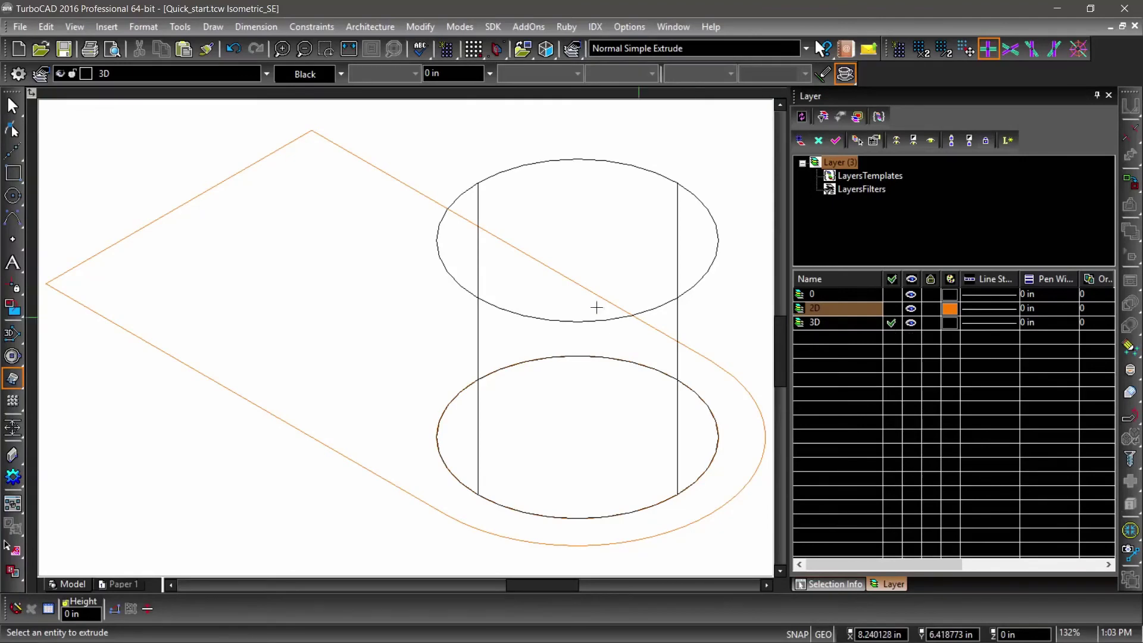
Extrude the orange slot outline to a height of 1 in.
{"action": "left_click", "coordinate": [206, 374]}
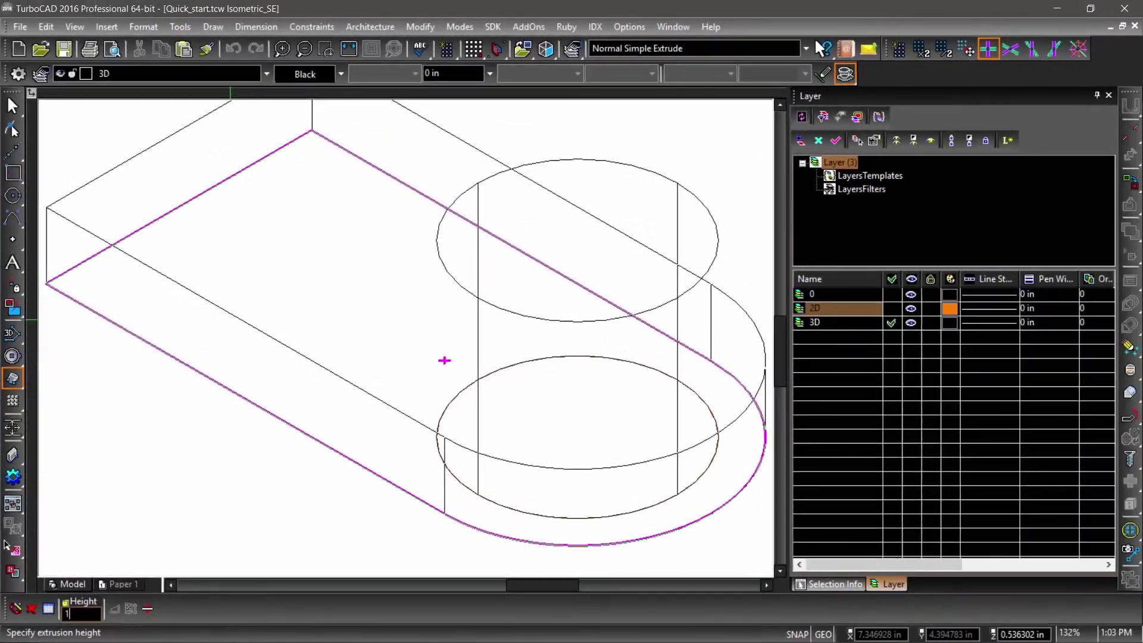
{"action": "type", "text": "1"}
{"action": "key", "text": "Return"}
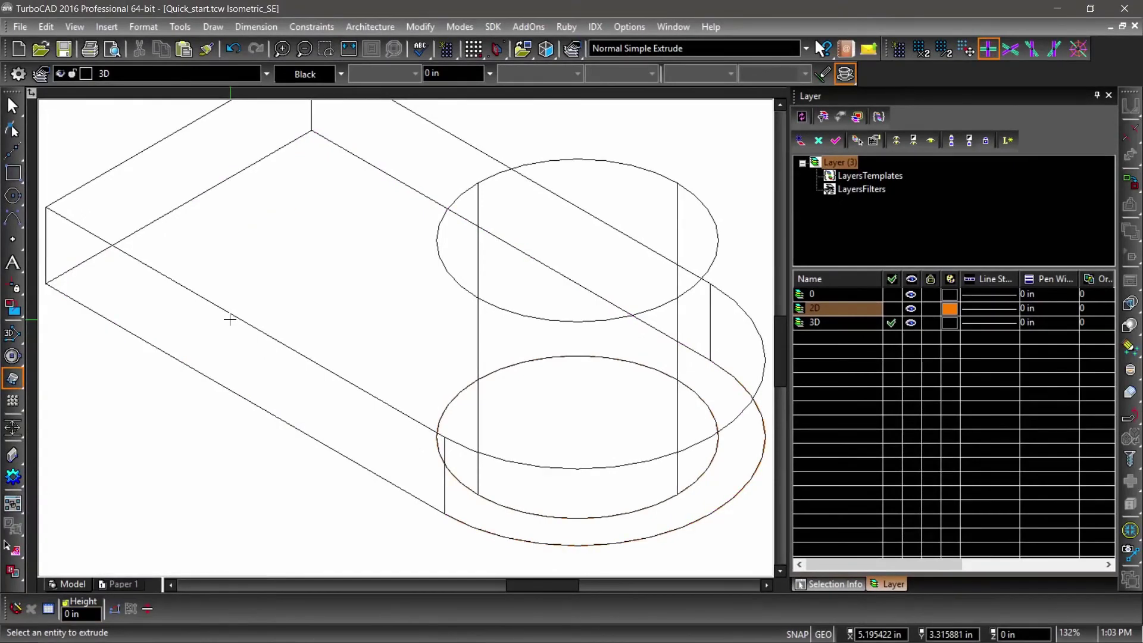
{"action": "scroll", "coordinate": [379, 295], "scroll_direction": "down", "scroll_amount": 1}
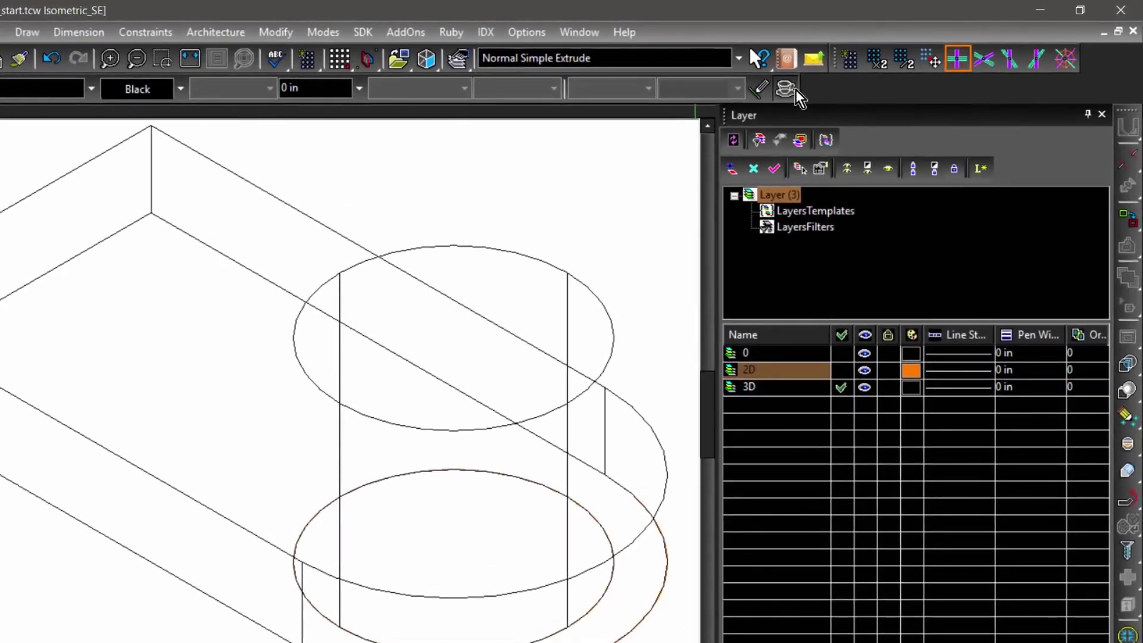
Render the model with Draft Rendering from a floating render toolbar, accepting default lights.
{"action": "left_click", "coordinate": [796, 89]}
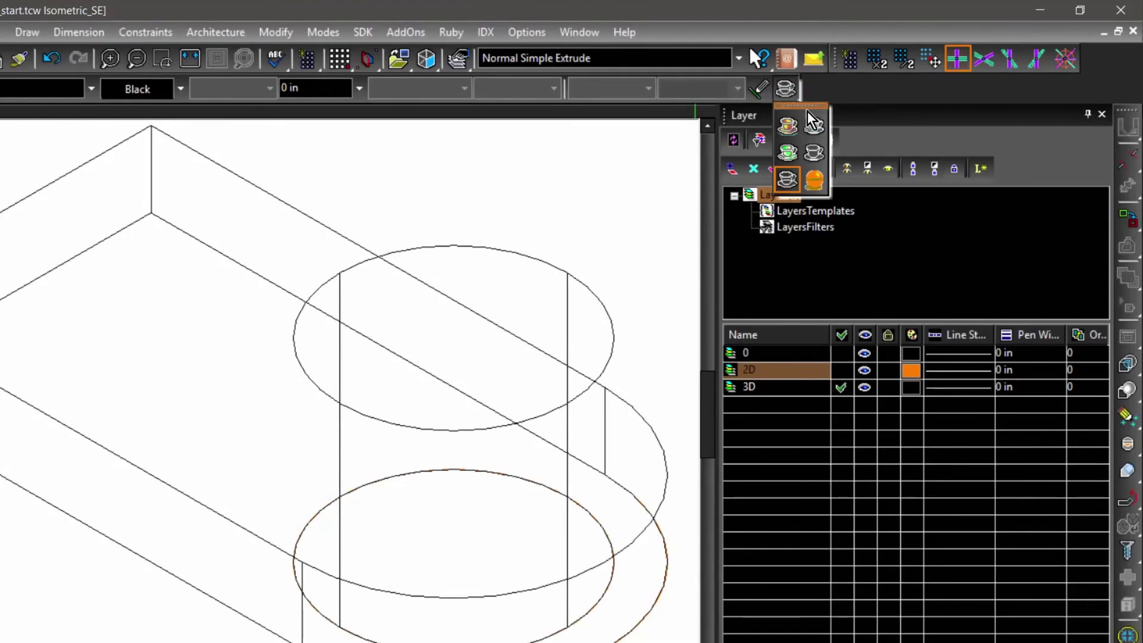
{"action": "left_click_drag", "start_coordinate": [808, 110], "coordinate": [880, 89]}
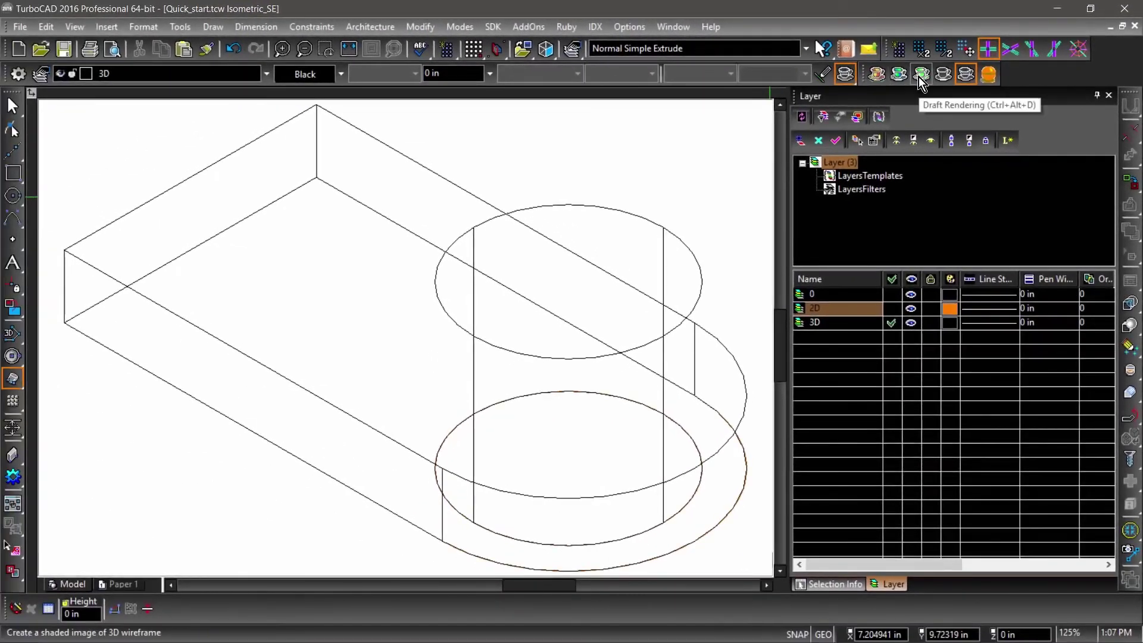
{"action": "left_click", "coordinate": [921, 75]}
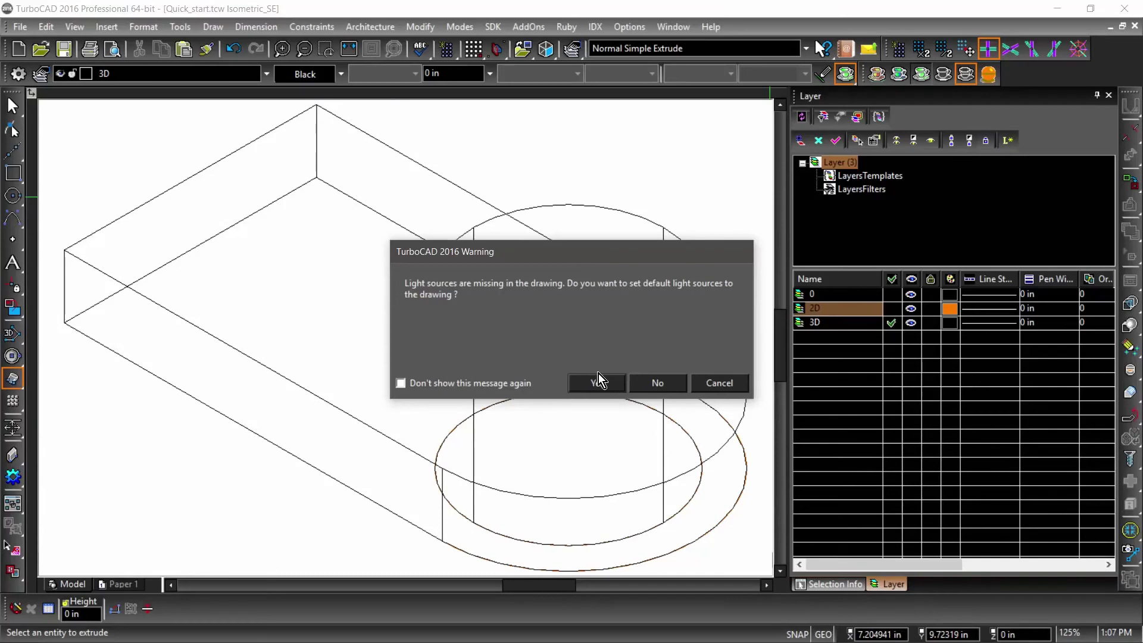
{"action": "left_click", "coordinate": [598, 383]}
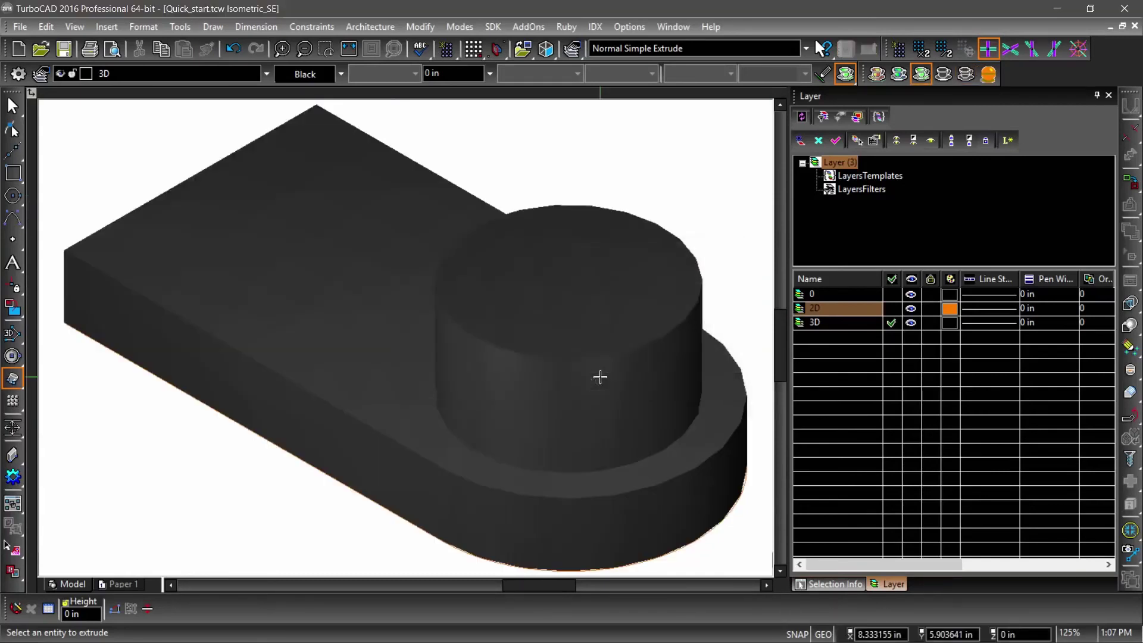
{"action": "left_click", "coordinate": [12, 106]}
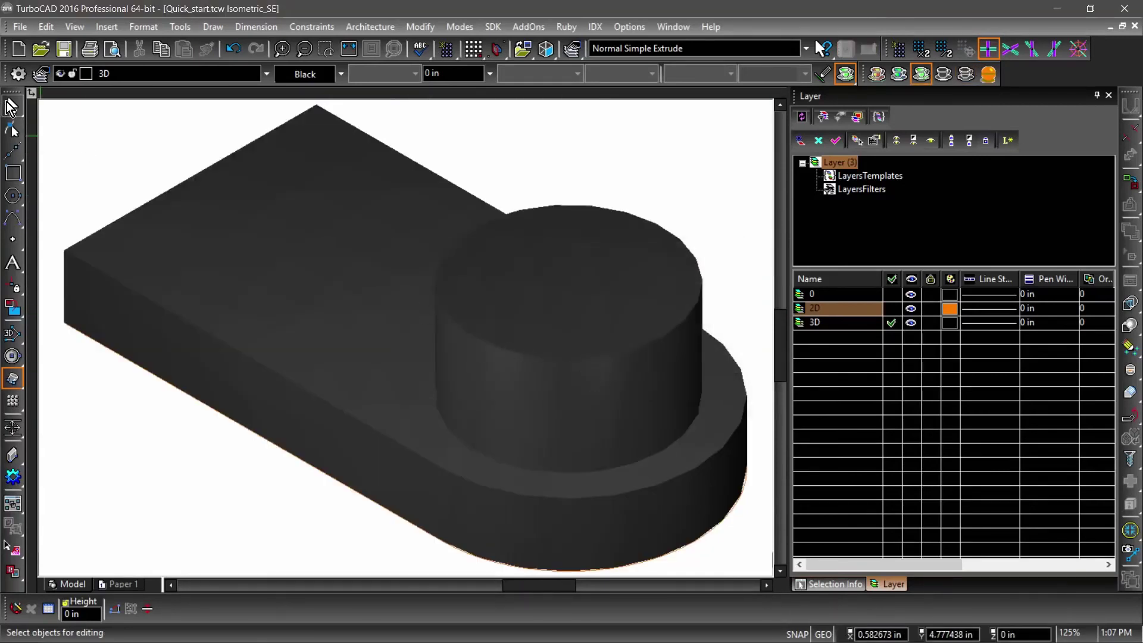
Colour the plate Yellow and the cylinder Red.
{"action": "left_click", "coordinate": [276, 244]}
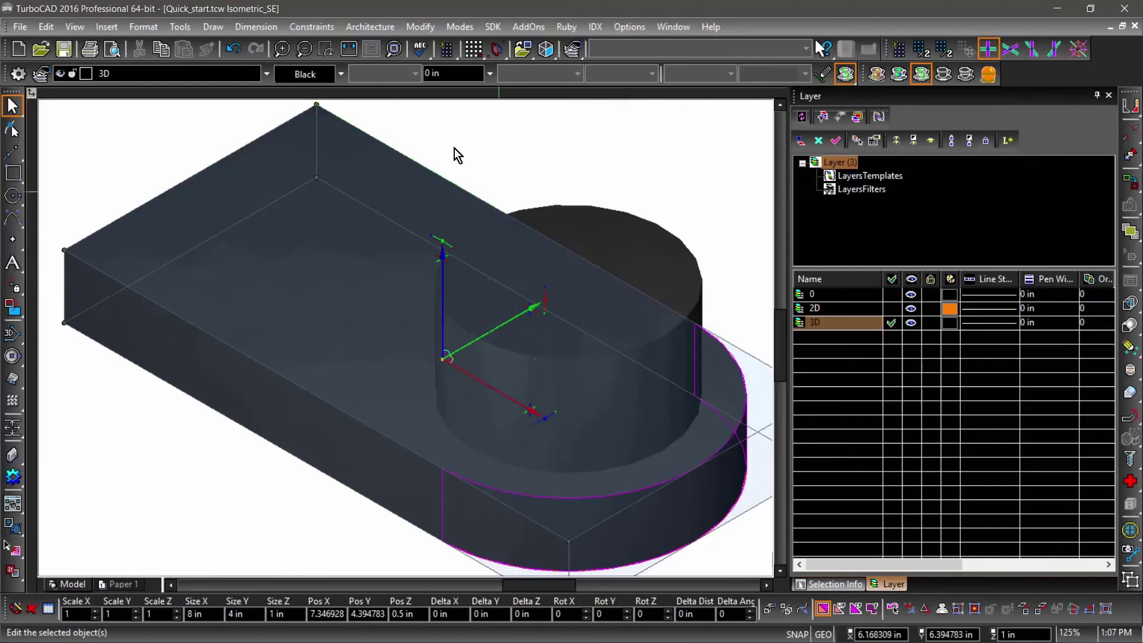
{"action": "left_click", "coordinate": [340, 78]}
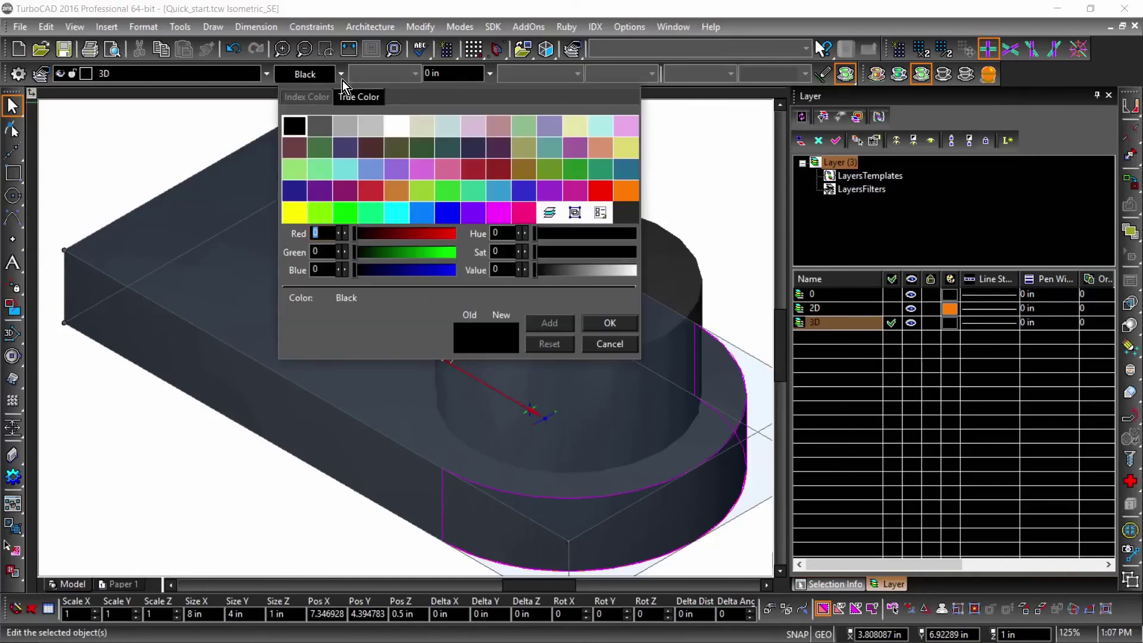
{"action": "left_click", "coordinate": [294, 212]}
{"action": "left_click", "coordinate": [619, 239]}
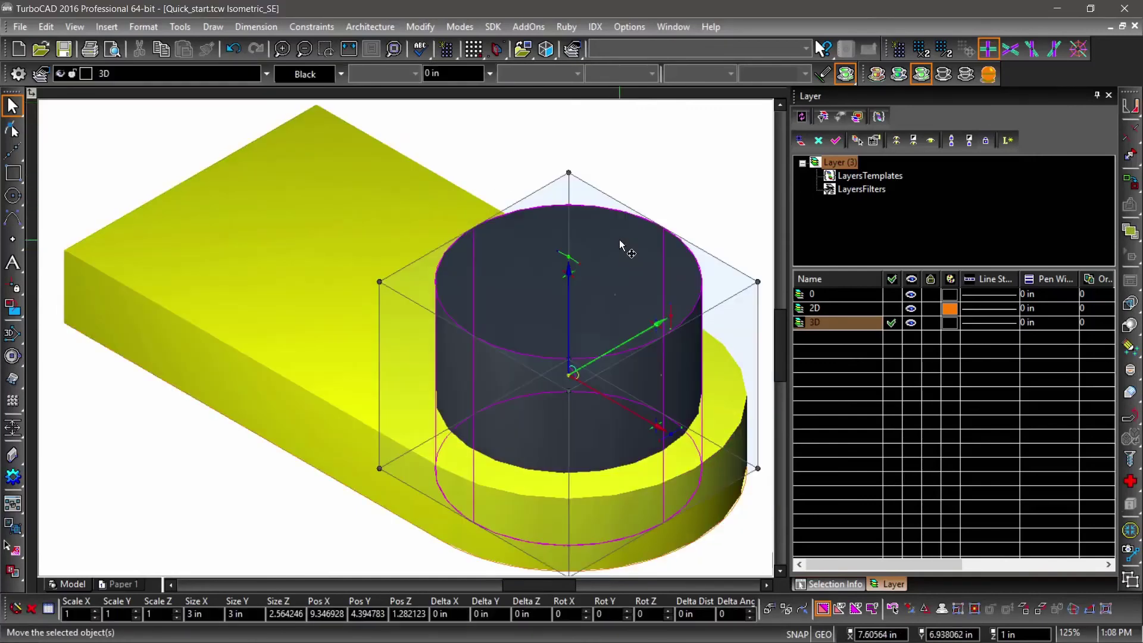
{"action": "left_click", "coordinate": [342, 75]}
{"action": "left_click", "coordinate": [604, 195]}
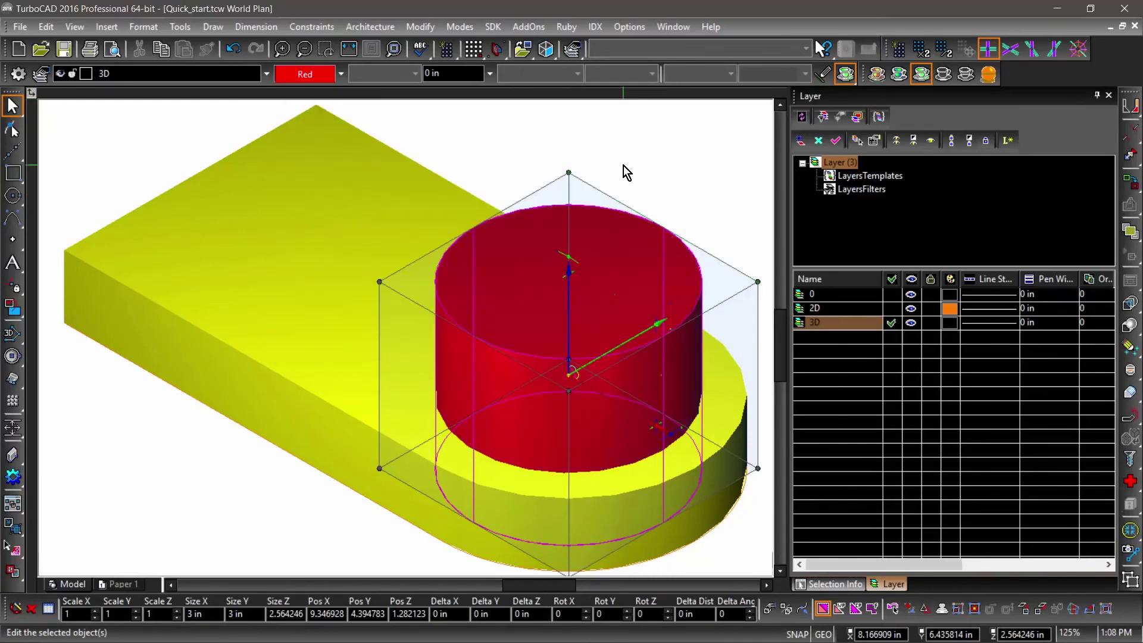
{"action": "left_click", "coordinate": [623, 166]}
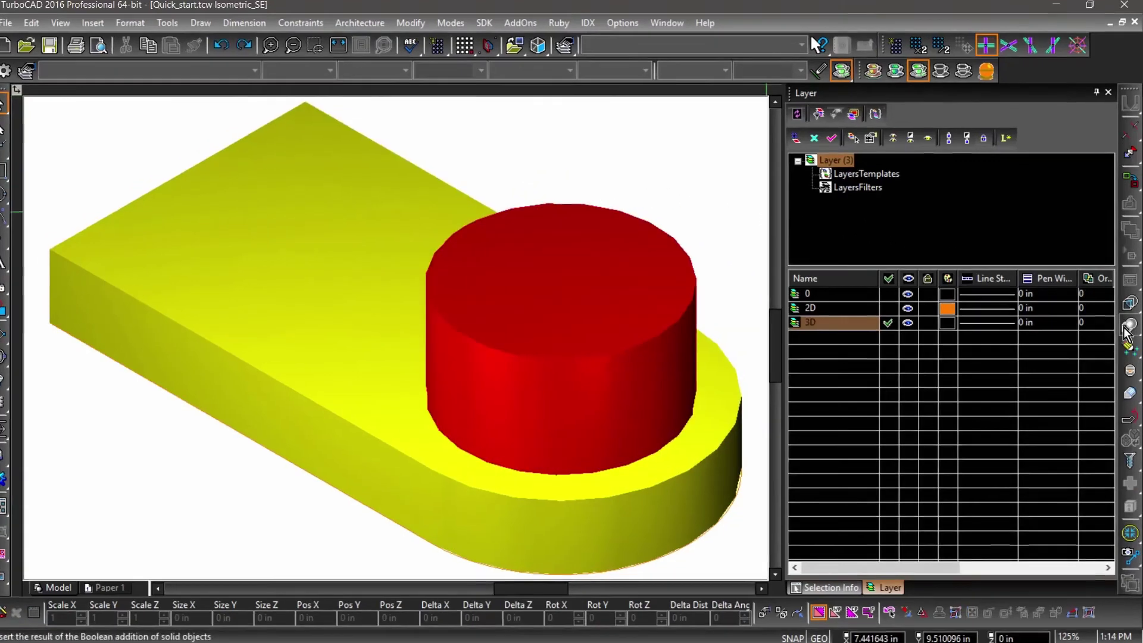
{"action": "left_click", "coordinate": [1131, 325]}
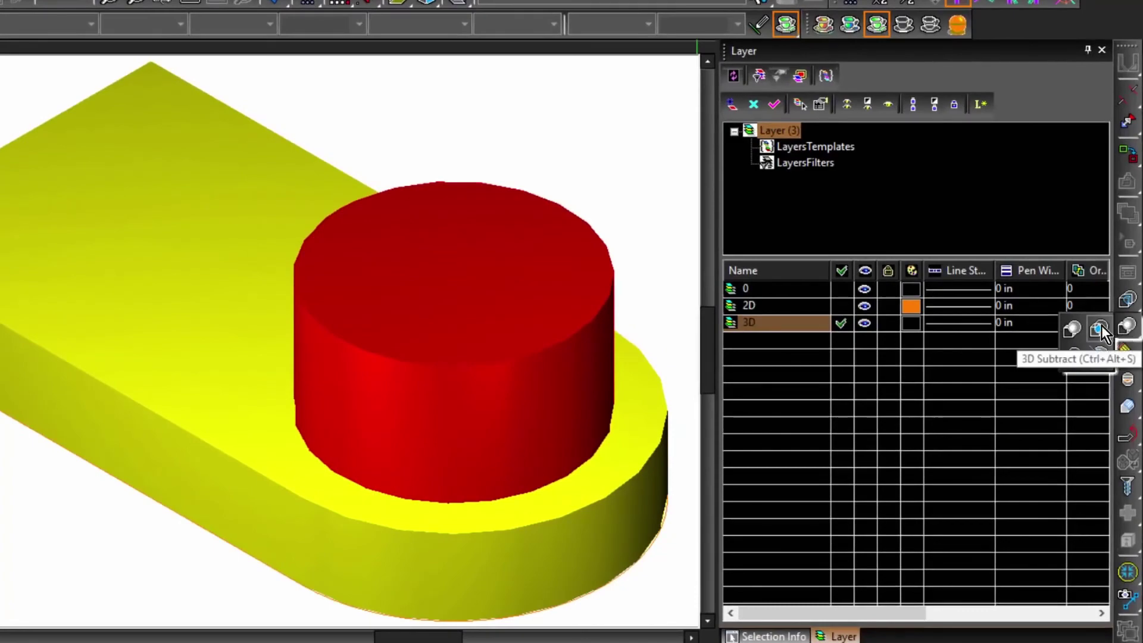
Subtract the red cylinder from the yellow plate with no editing history, cutting a round through-hole.
{"action": "left_click", "coordinate": [1100, 330]}
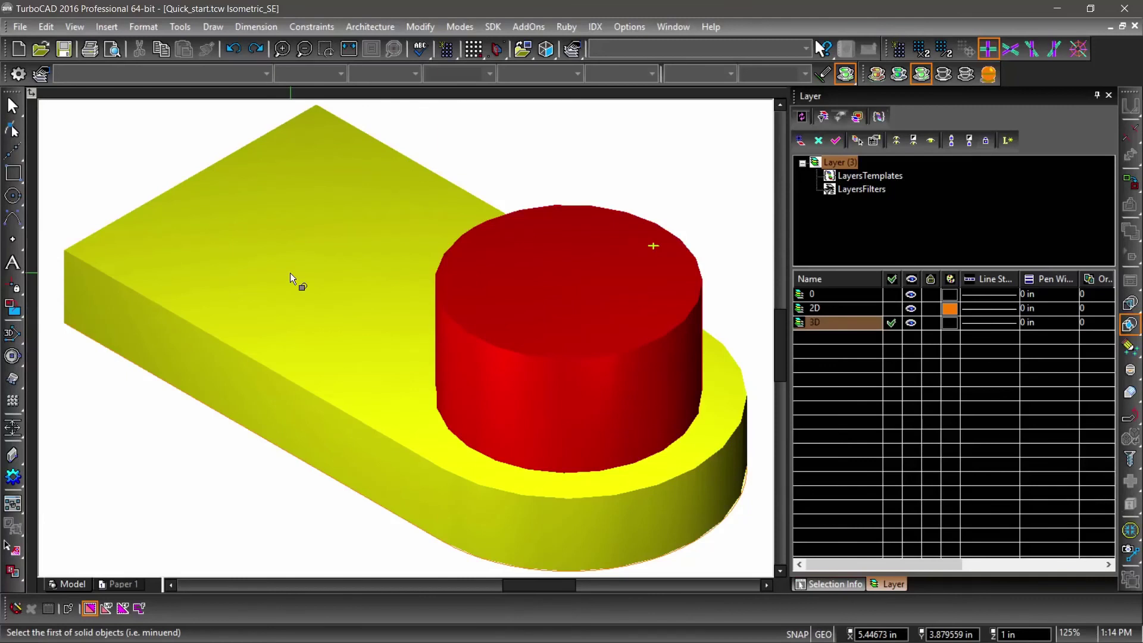
{"action": "left_click", "coordinate": [291, 276]}
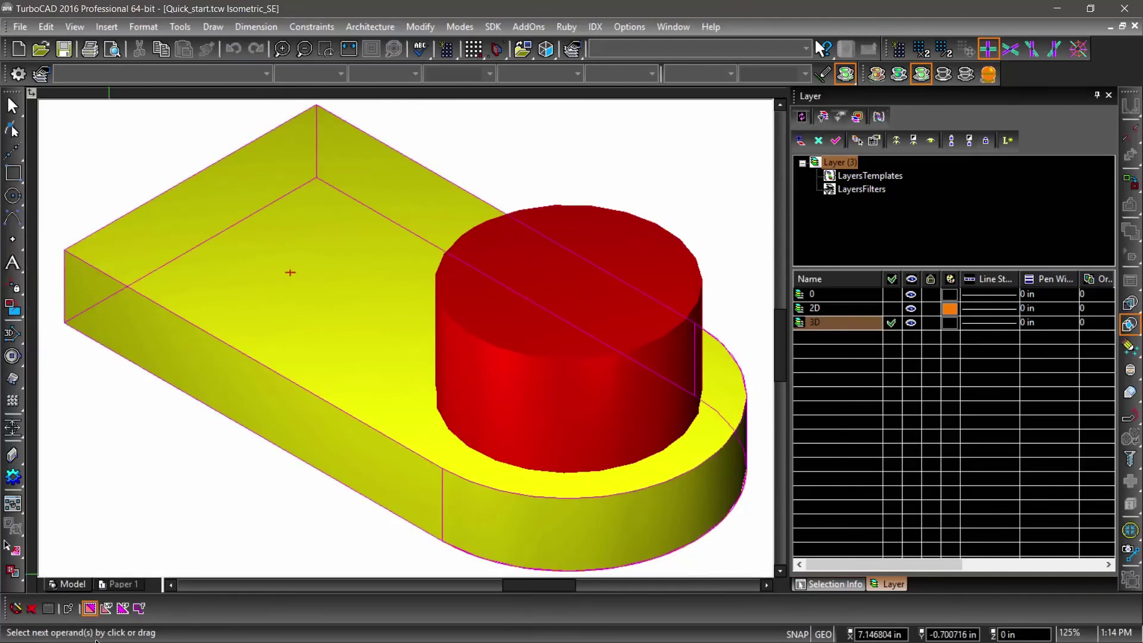
{"action": "left_click", "coordinate": [603, 232]}
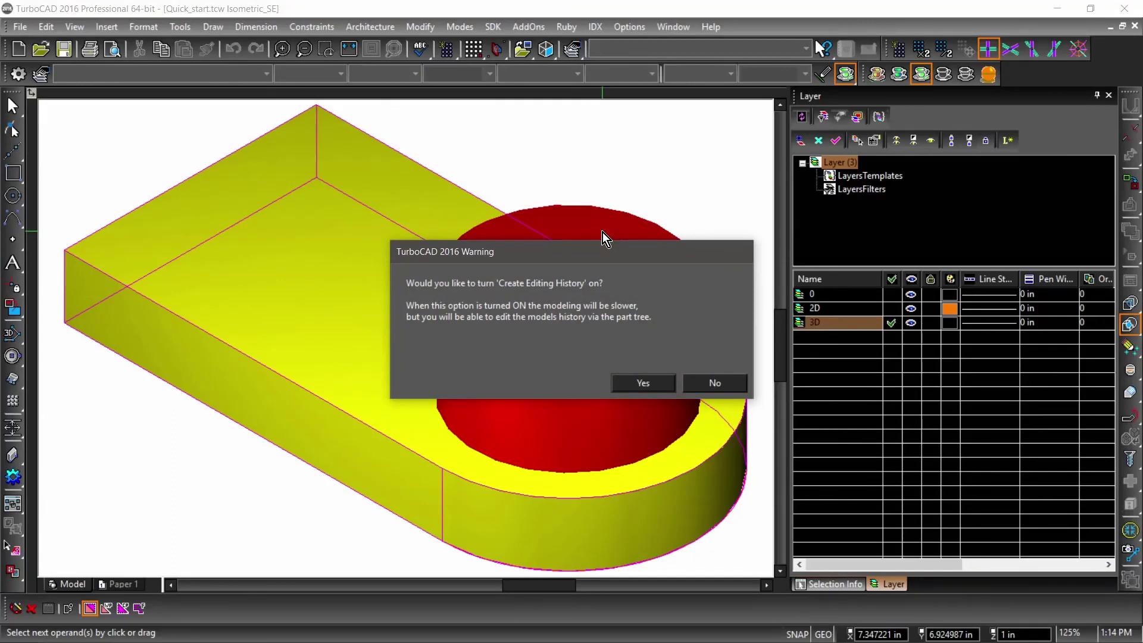
{"action": "left_click", "coordinate": [703, 383]}
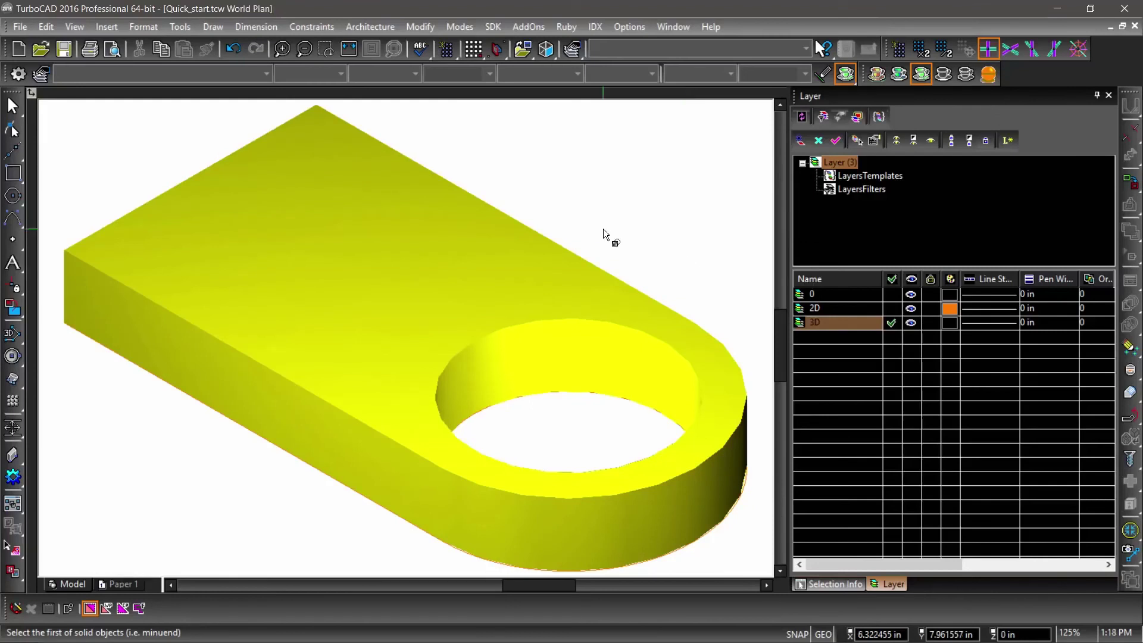
{"action": "left_click", "coordinate": [30, 27]}
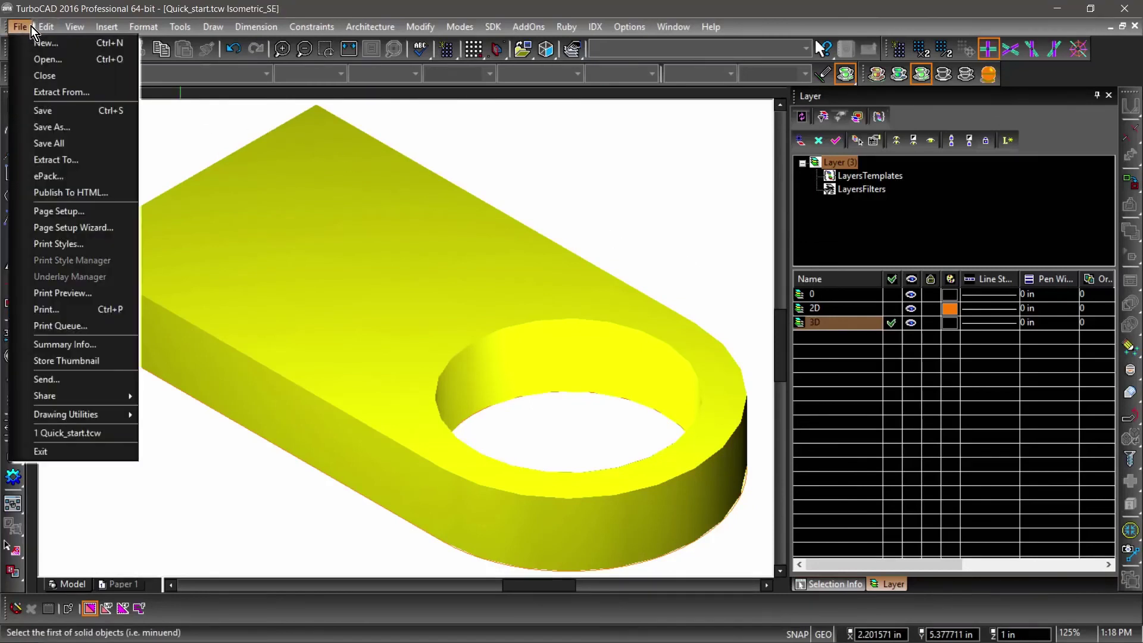
Save the holed plate under the new name Quick_start-1.tcw, accepting the Summary Info.
{"action": "left_click", "coordinate": [48, 133]}
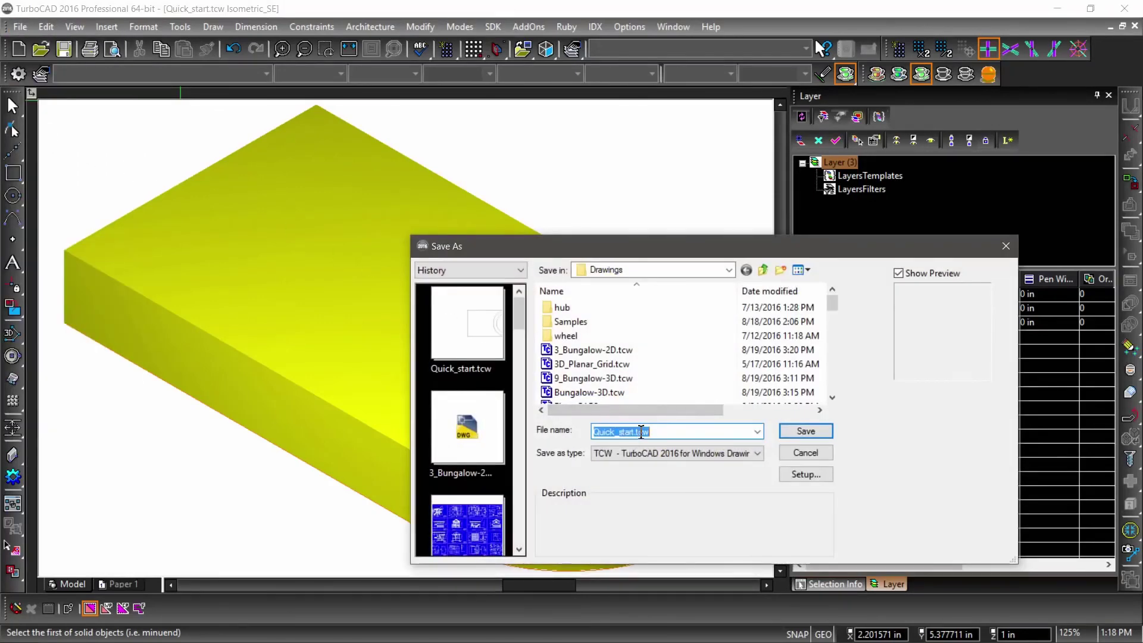
{"action": "left_click", "coordinate": [637, 431]}
{"action": "type", "text": "-1"}
{"action": "left_click", "coordinate": [793, 429]}
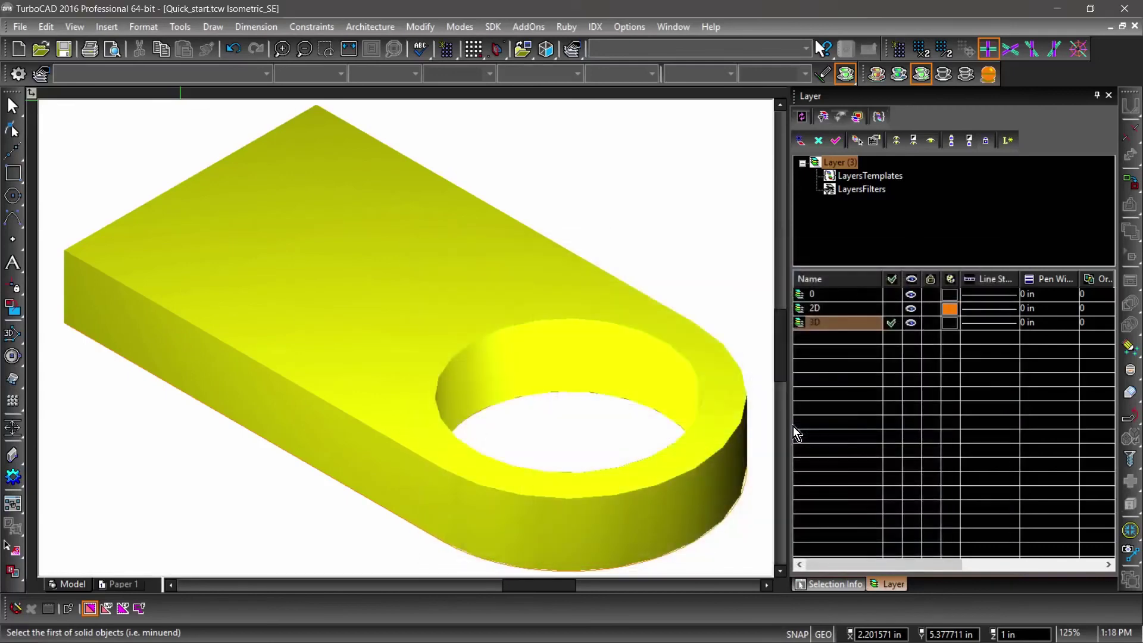
{"action": "left_click", "coordinate": [686, 175]}
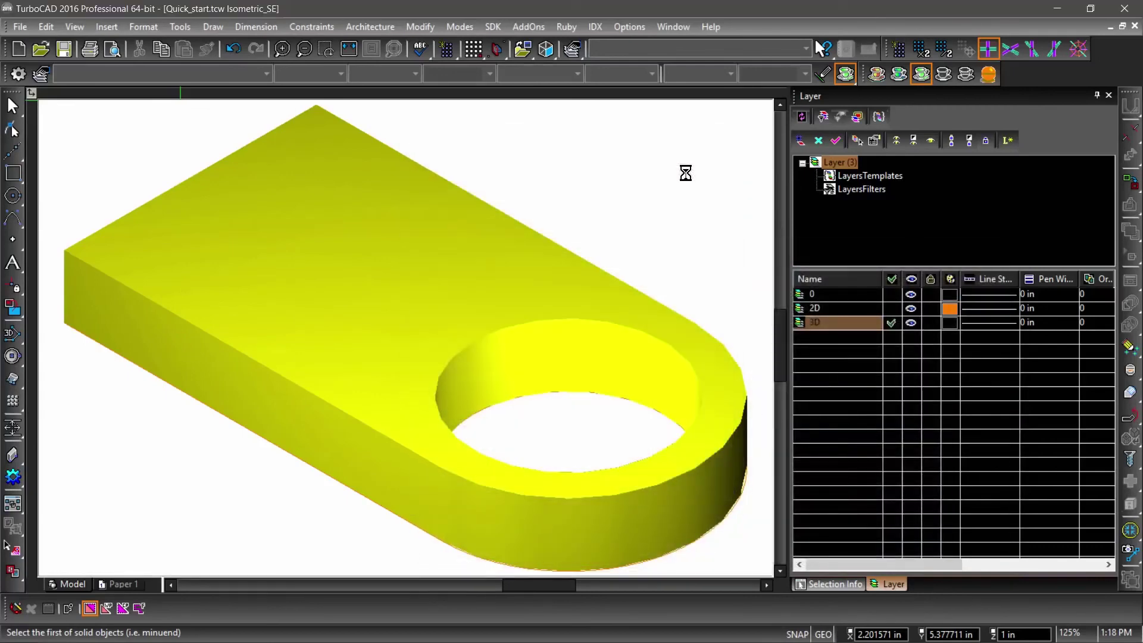